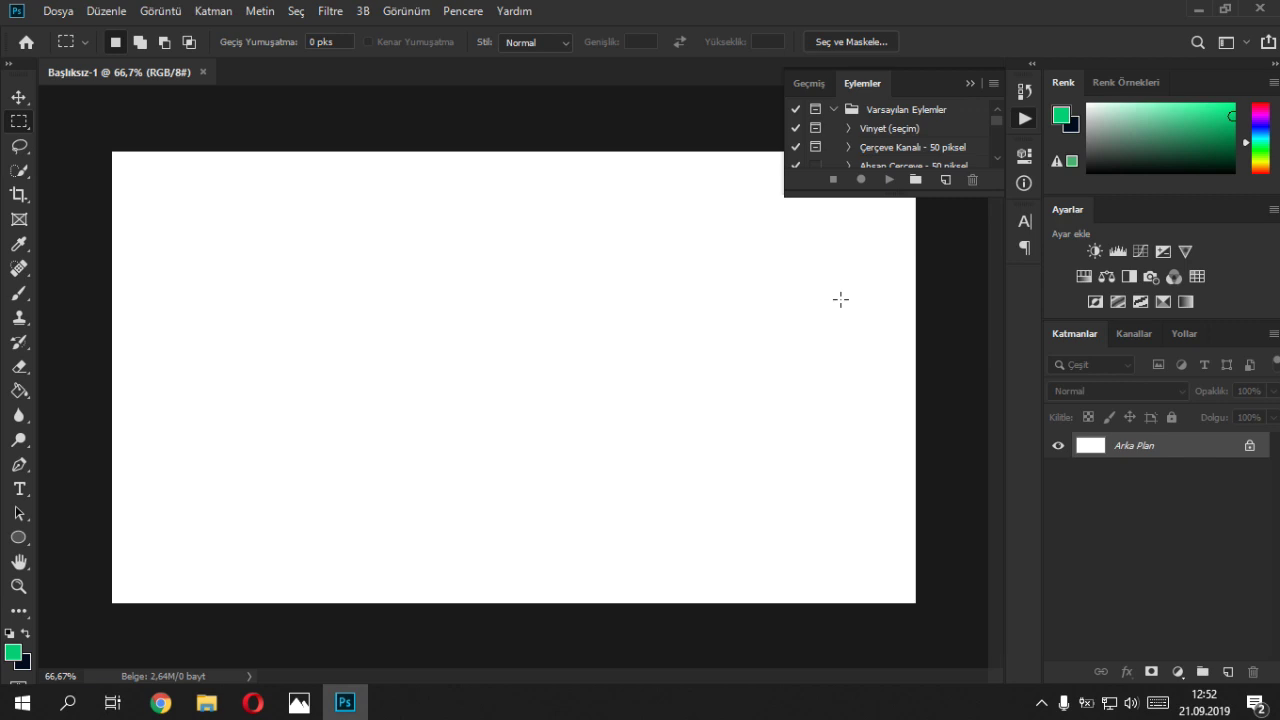
- Collapse the History/Actions panel group so the blank white canvas is fully visible
click(968, 86)
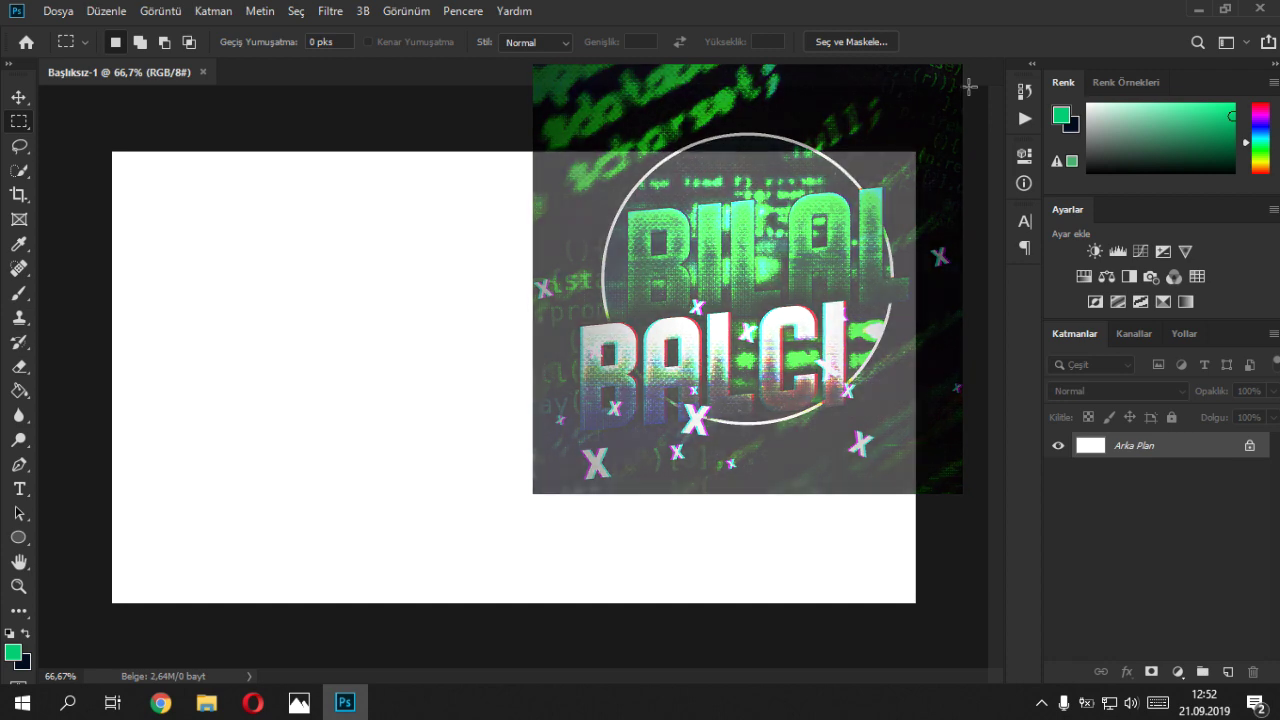
click(45, 14)
- Create a new blank 1280 × 720 pixel document, Başlıksız-2
click(55, 29)
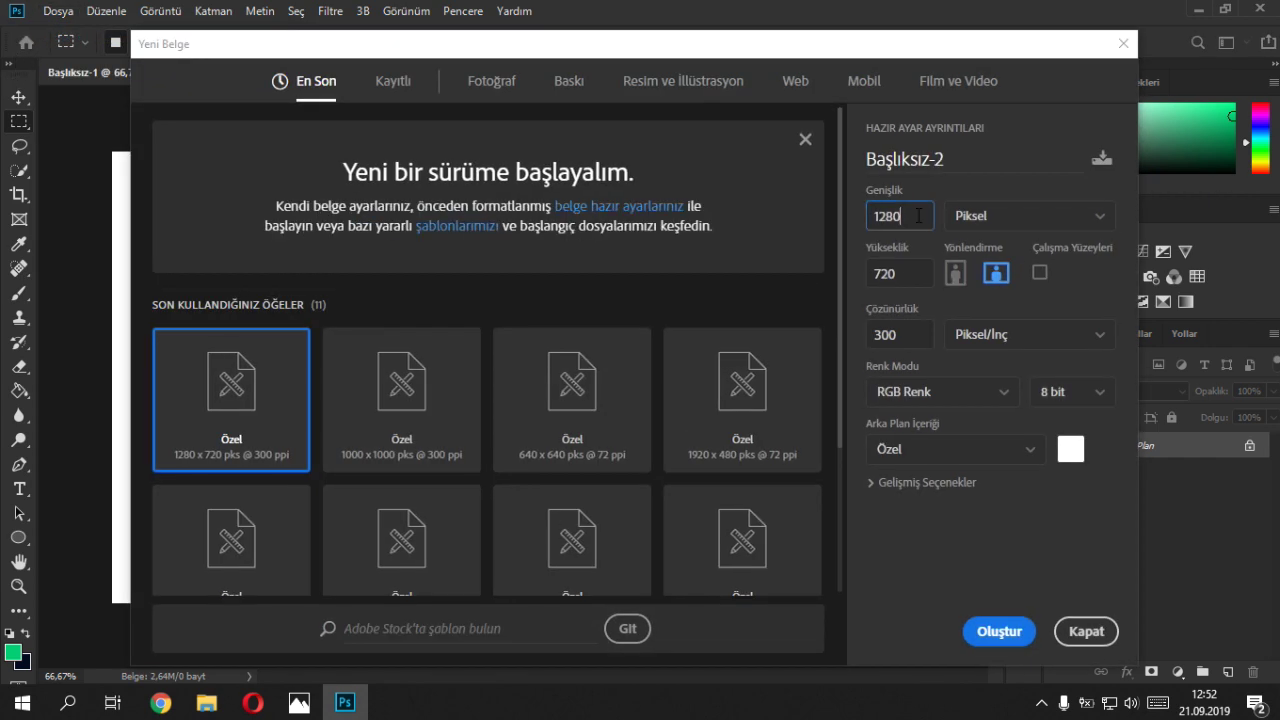
drag(918, 215, 876, 216)
key(Tab)
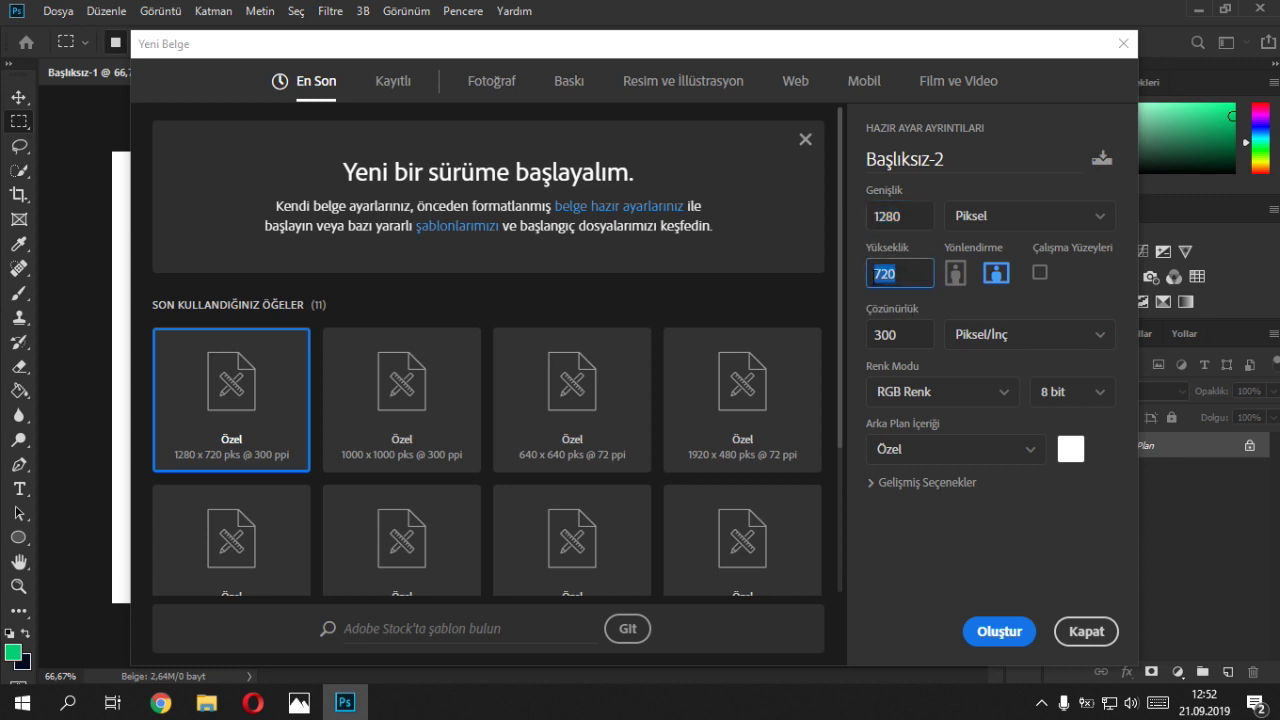
click(909, 225)
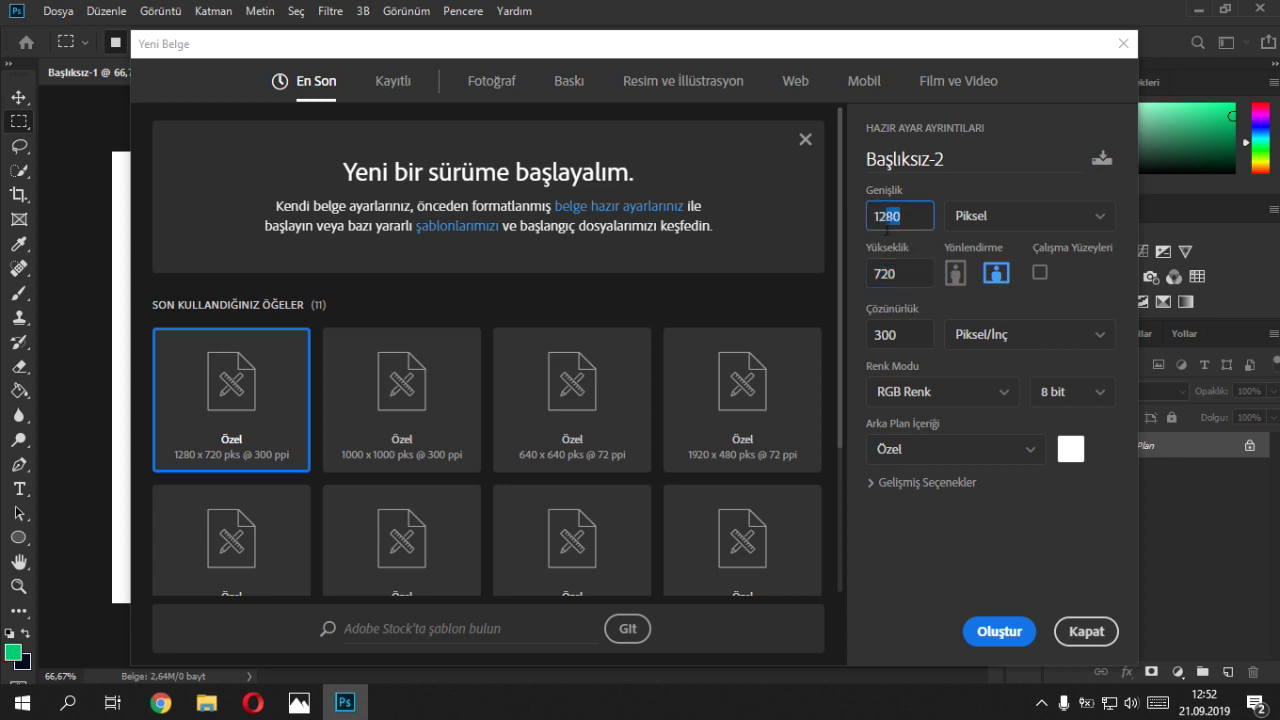
key(Tab)
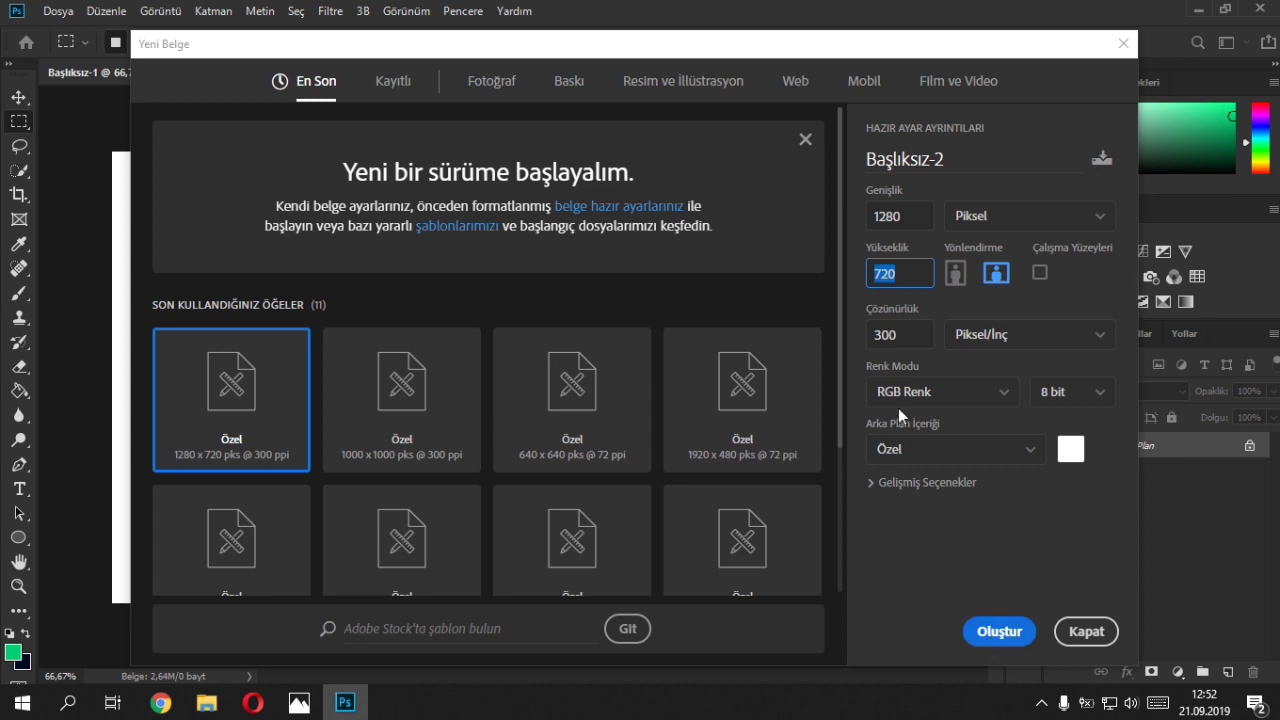
click(968, 618)
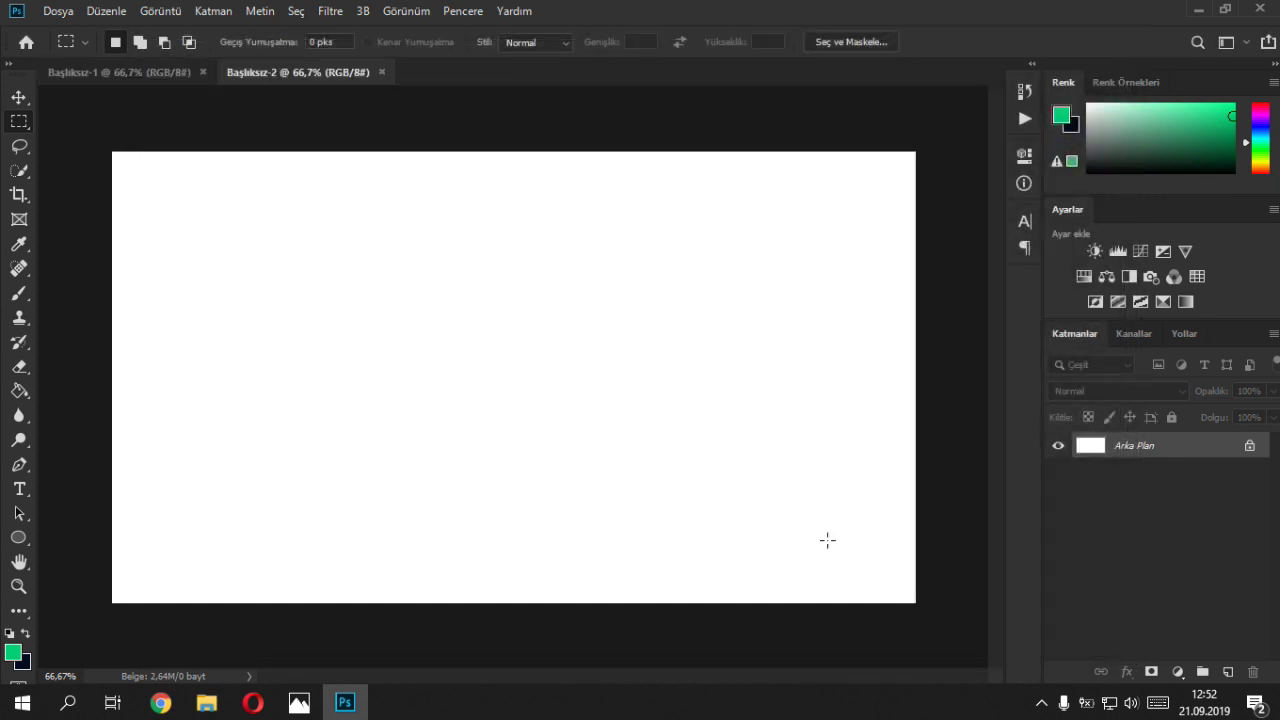
- Close Başlıksız-1, view the reference thumbnail in Photos, then switch to Chrome
click(202, 73)
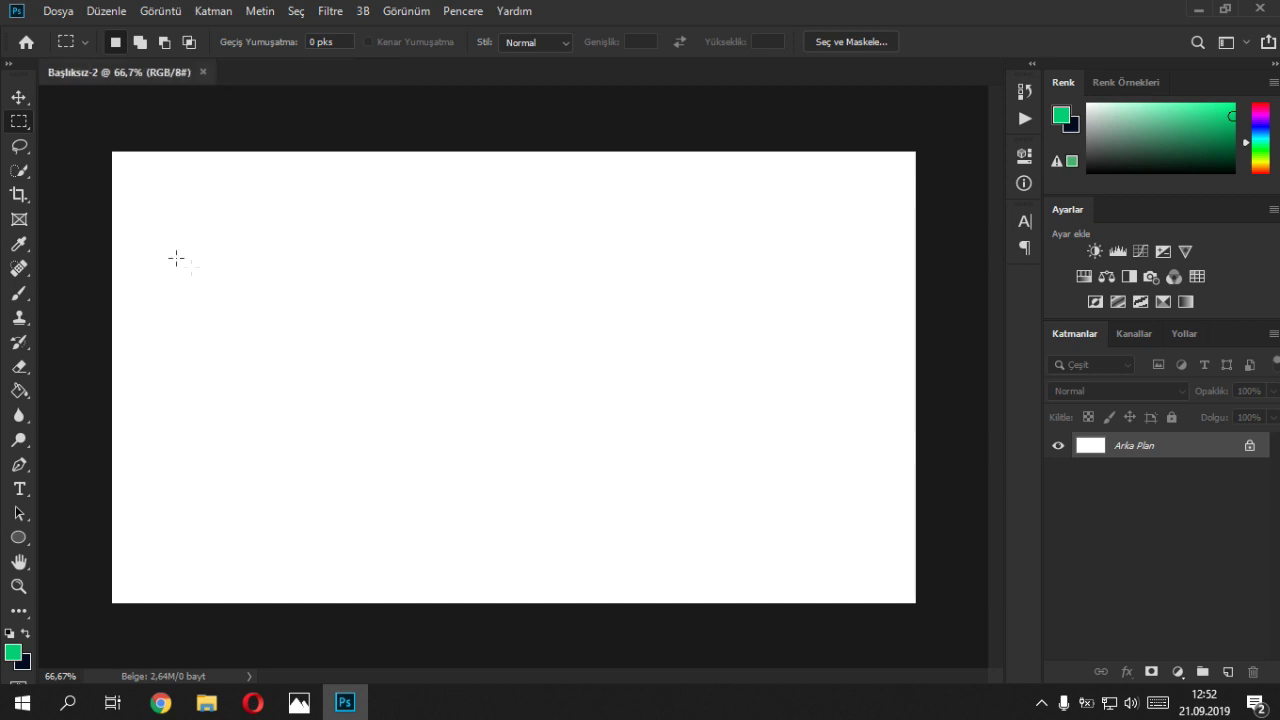
click(299, 702)
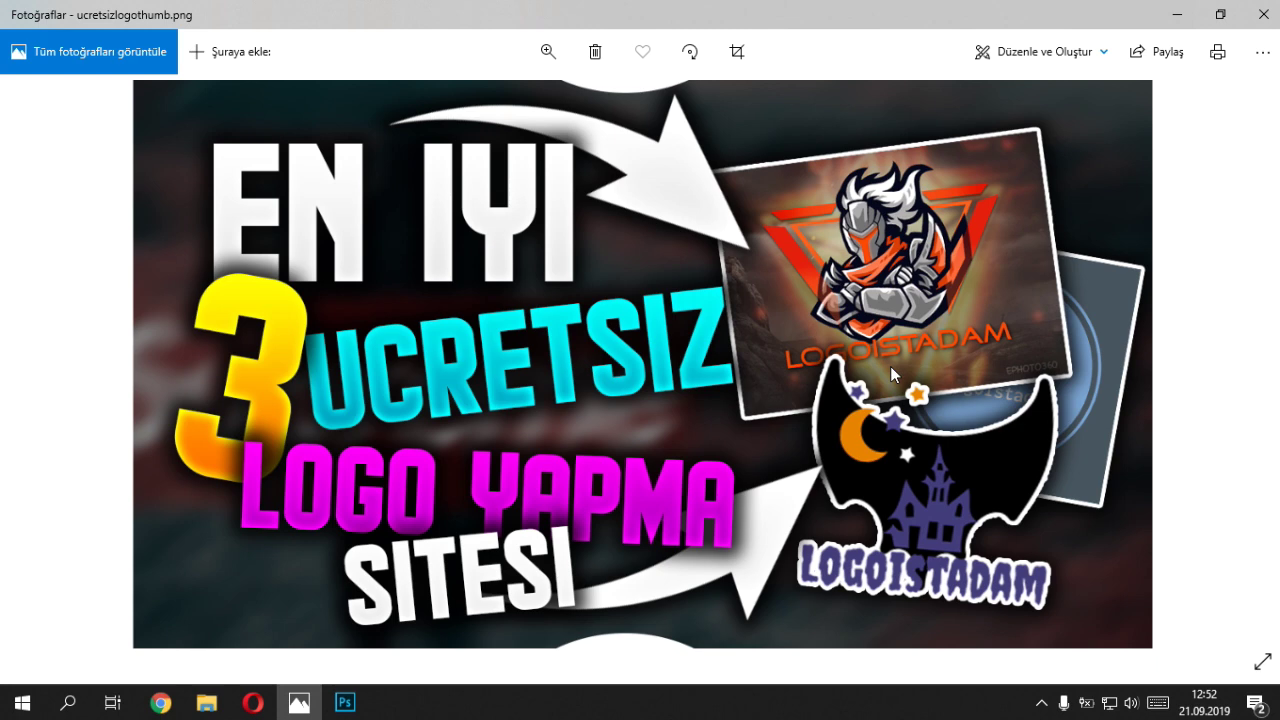
key(alt+Tab)
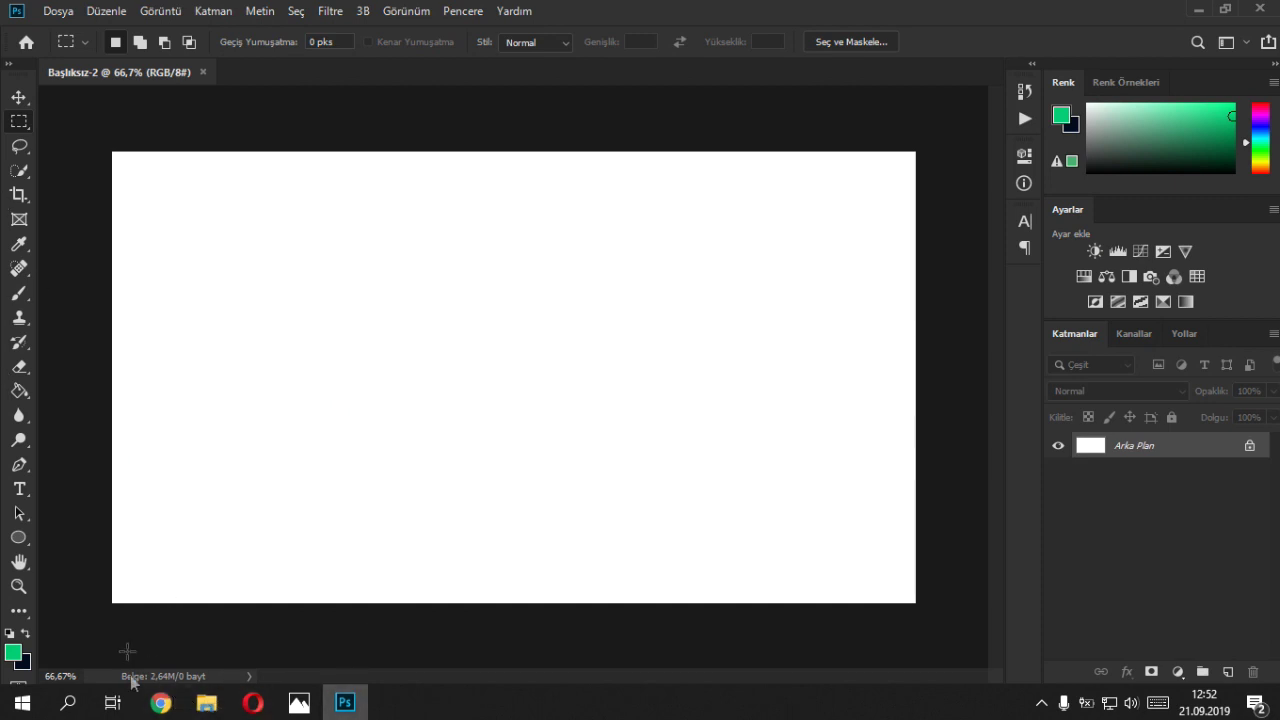
mouse_move(160, 703)
click(179, 706)
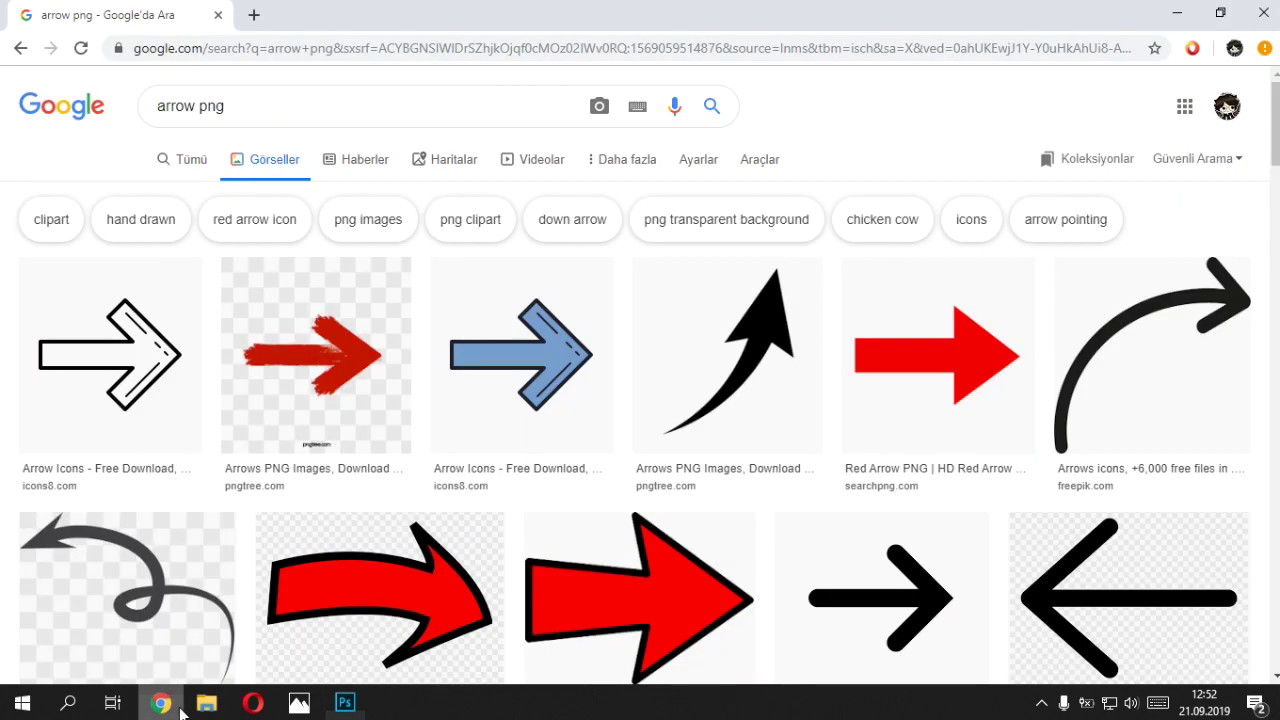
- Search Google for 'hd wallpapers' in a new tab and open the Unsplash result
click(254, 16)
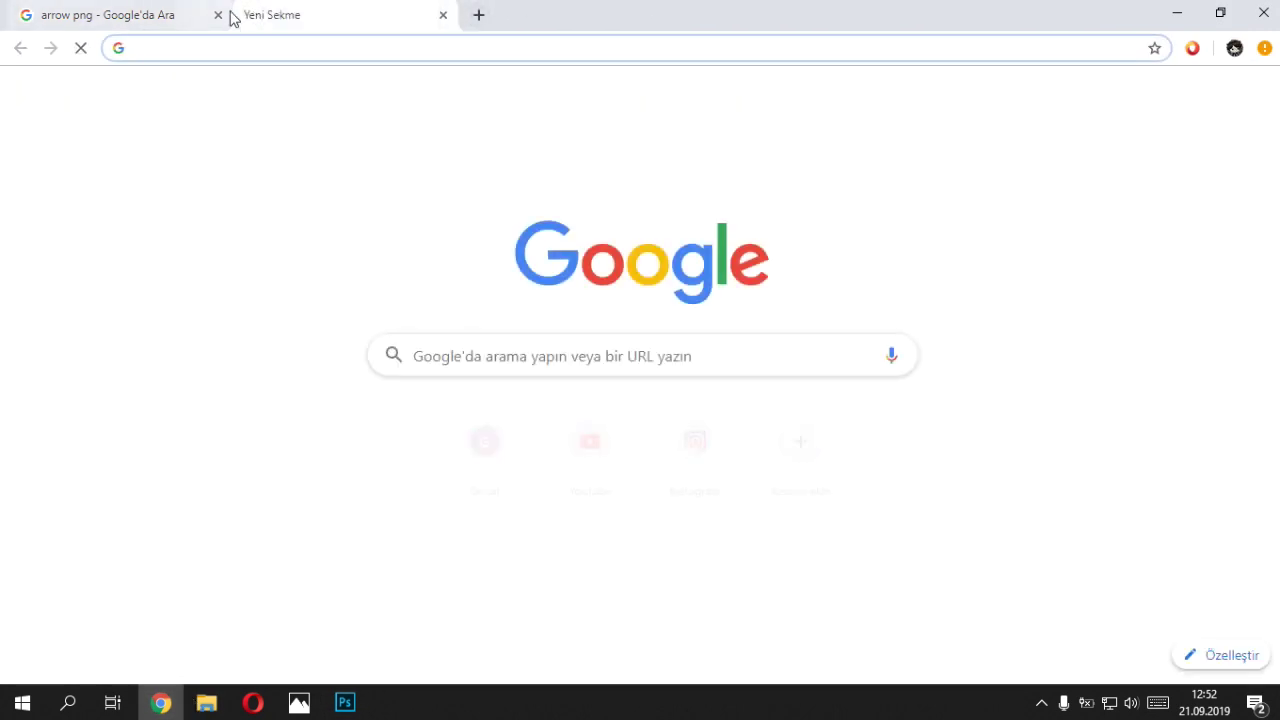
text(hd wallpapers)
key(Return)
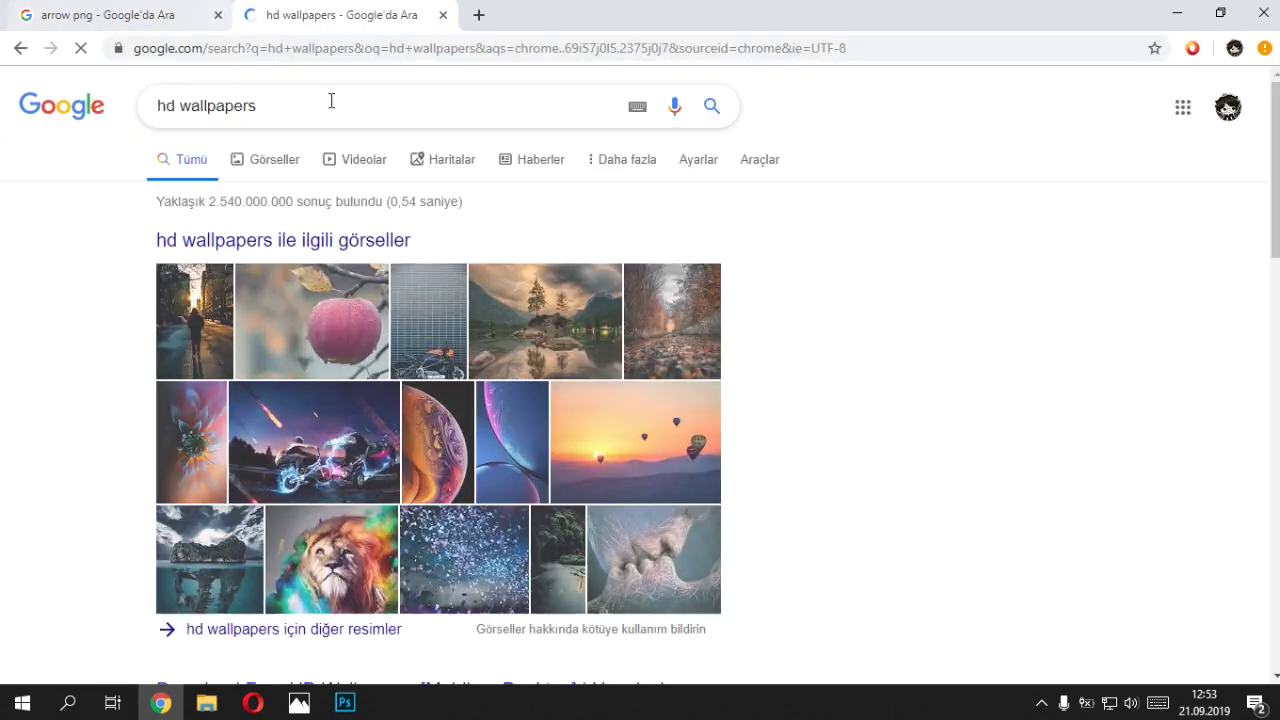
scroll(320, 300, down, 4)
scroll(500, 314, down, 2)
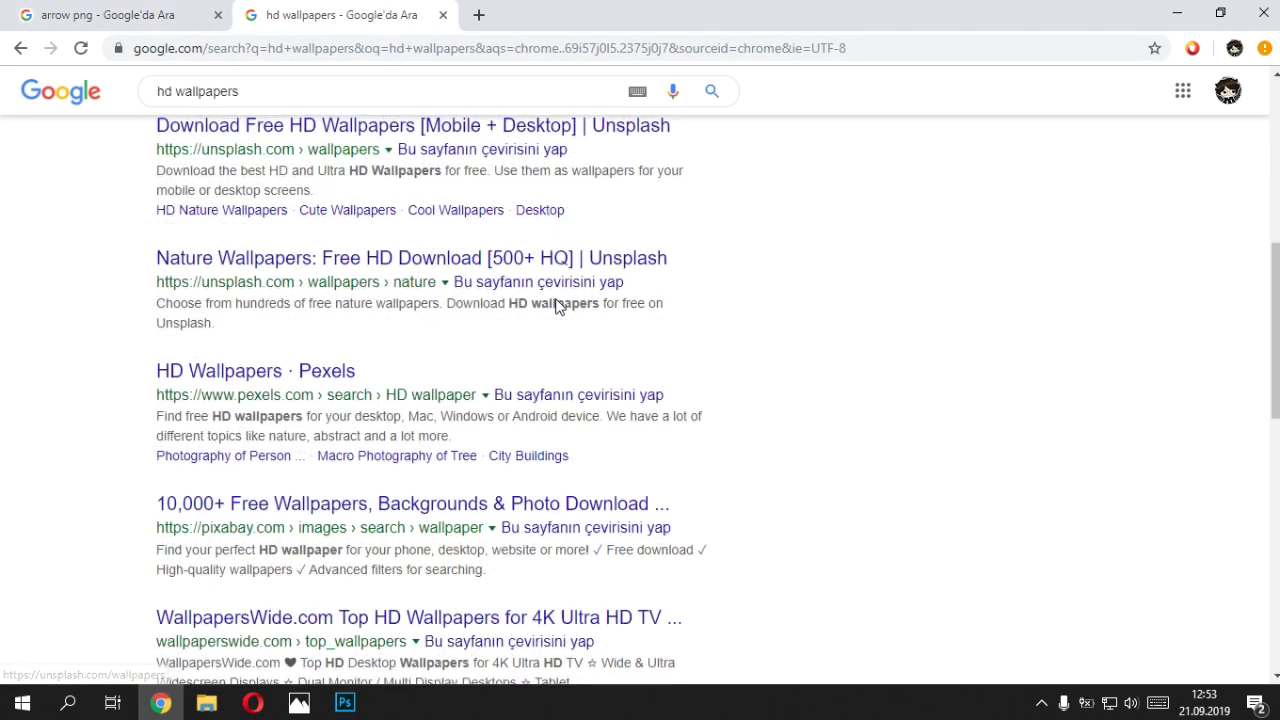
scroll(329, 316, up, 1)
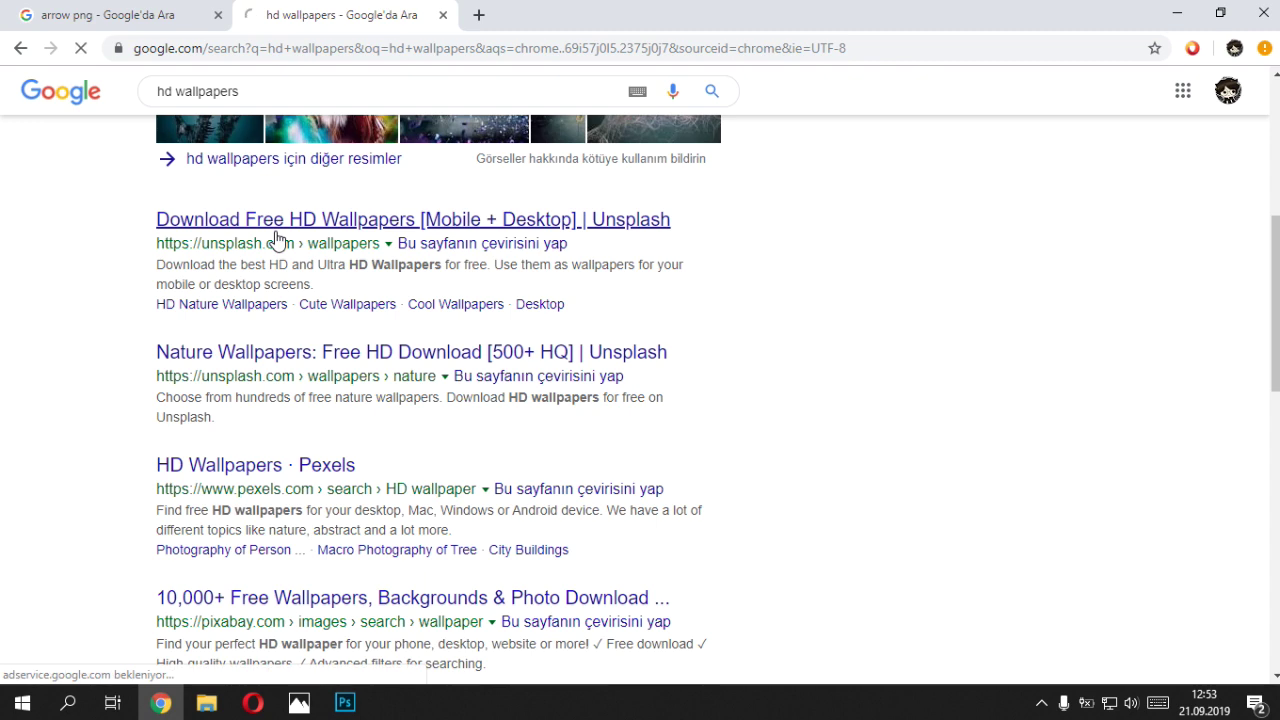
click(277, 241)
- Find the New York city skyline photo on Unsplash and download it as a JPG
scroll(510, 256, down, 3)
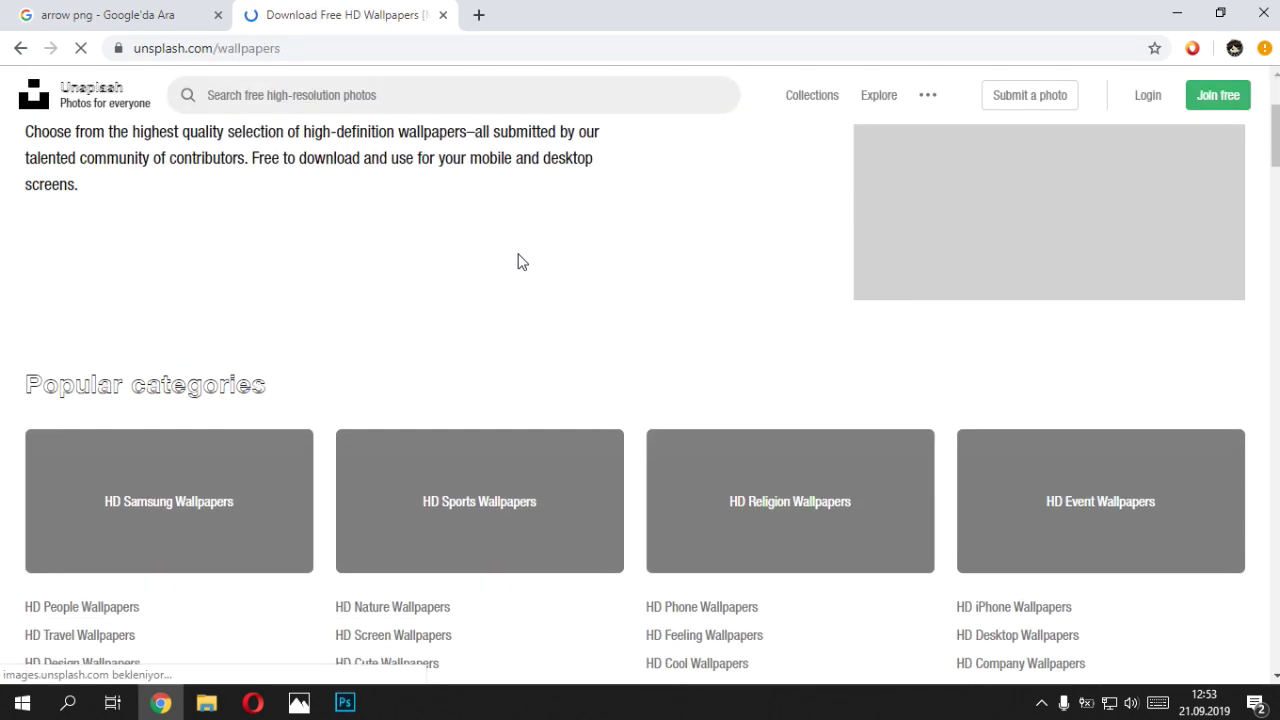
scroll(525, 265, down, 2)
scroll(597, 277, down, 3)
scroll(754, 300, down, 1)
scroll(957, 336, down, 3)
scroll(940, 336, down, 2)
scroll(837, 354, down, 1)
scroll(694, 431, up, 3)
scroll(755, 413, down, 3)
scroll(800, 412, down, 2)
scroll(846, 409, down, 1)
scroll(750, 300, up, 1)
scroll(697, 391, down, 1)
click(663, 262)
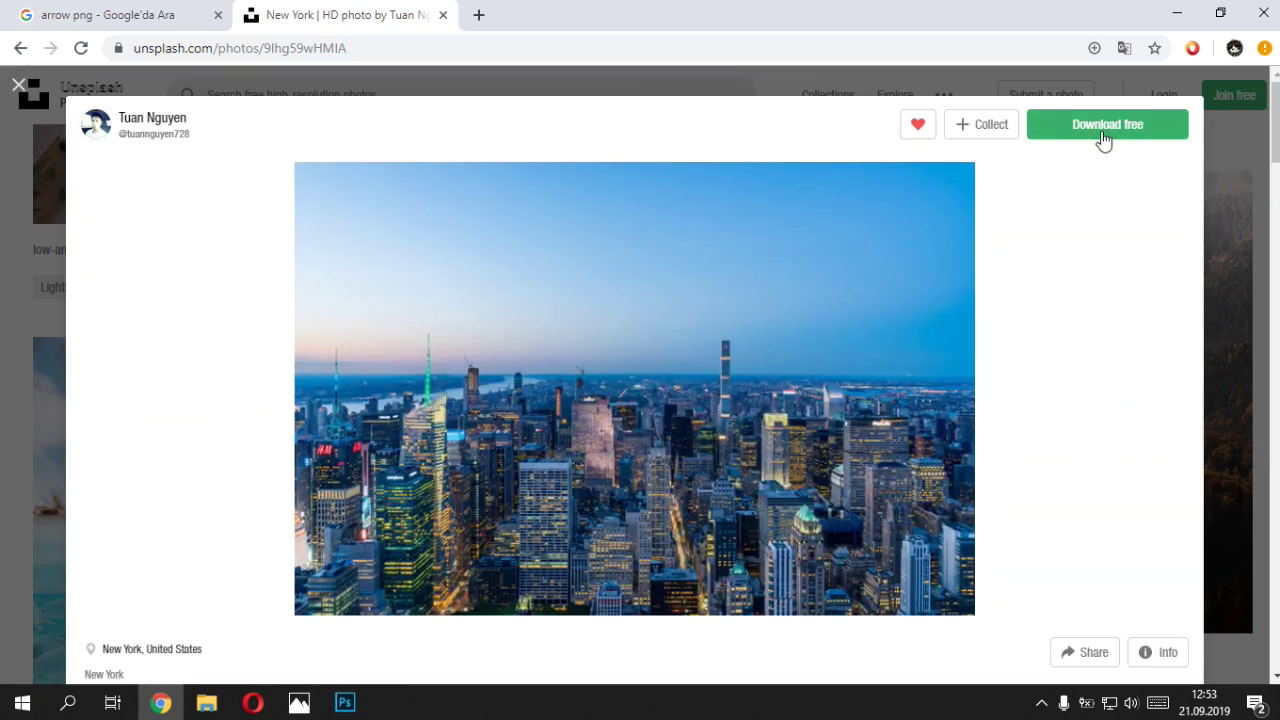
click(1104, 134)
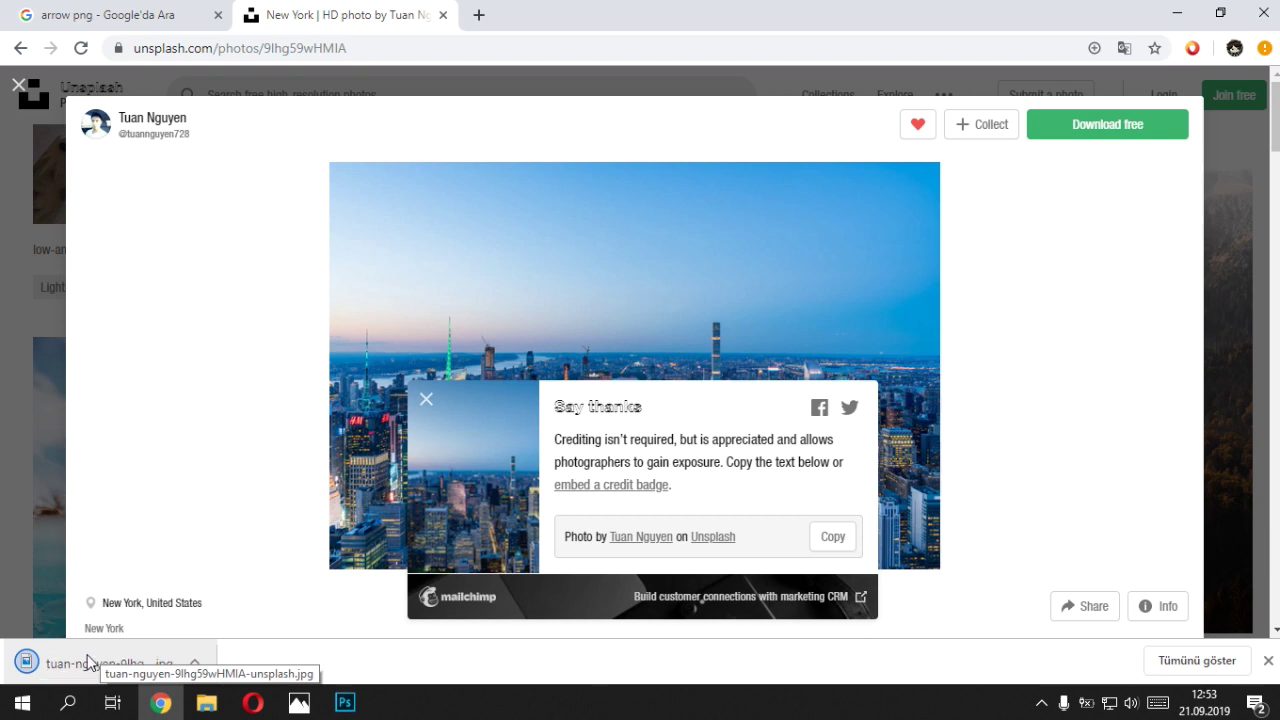
drag(30, 664, 341, 660)
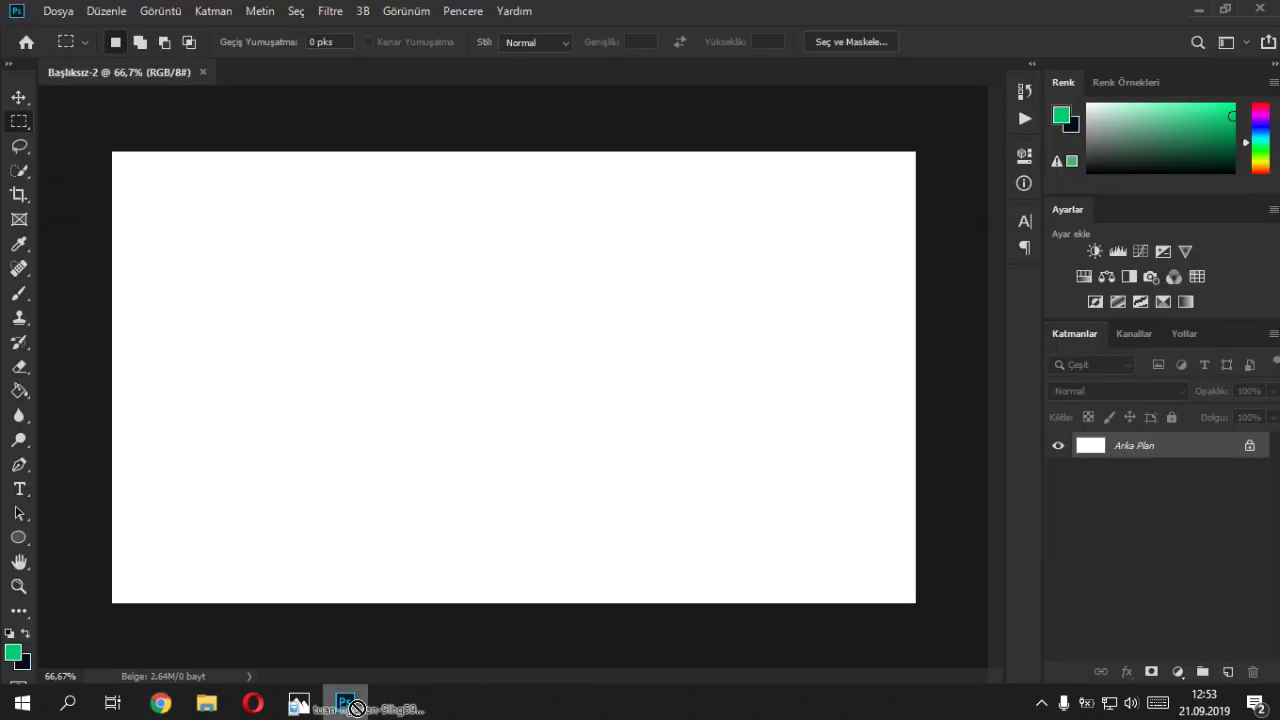
- Place the downloaded skyline photo on the canvas, scaled to cover the full 1280 × 720 area
drag(341, 660, 537, 416)
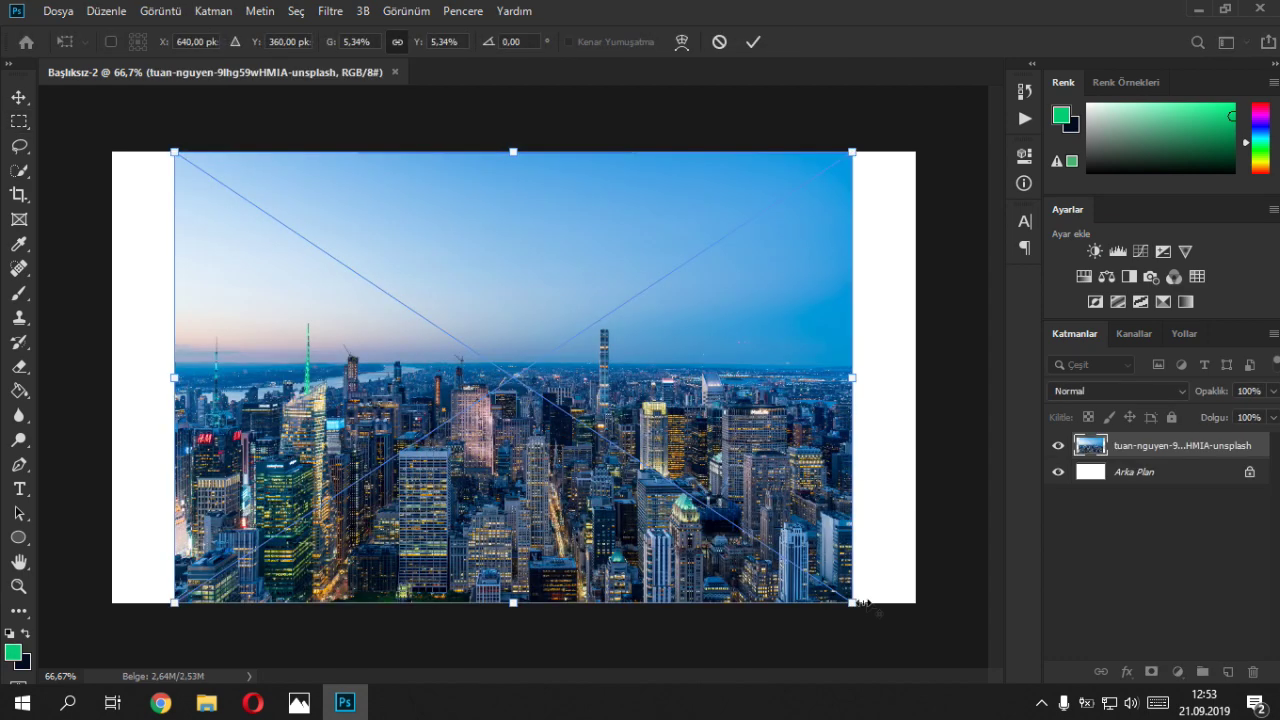
drag(852, 602, 946, 653)
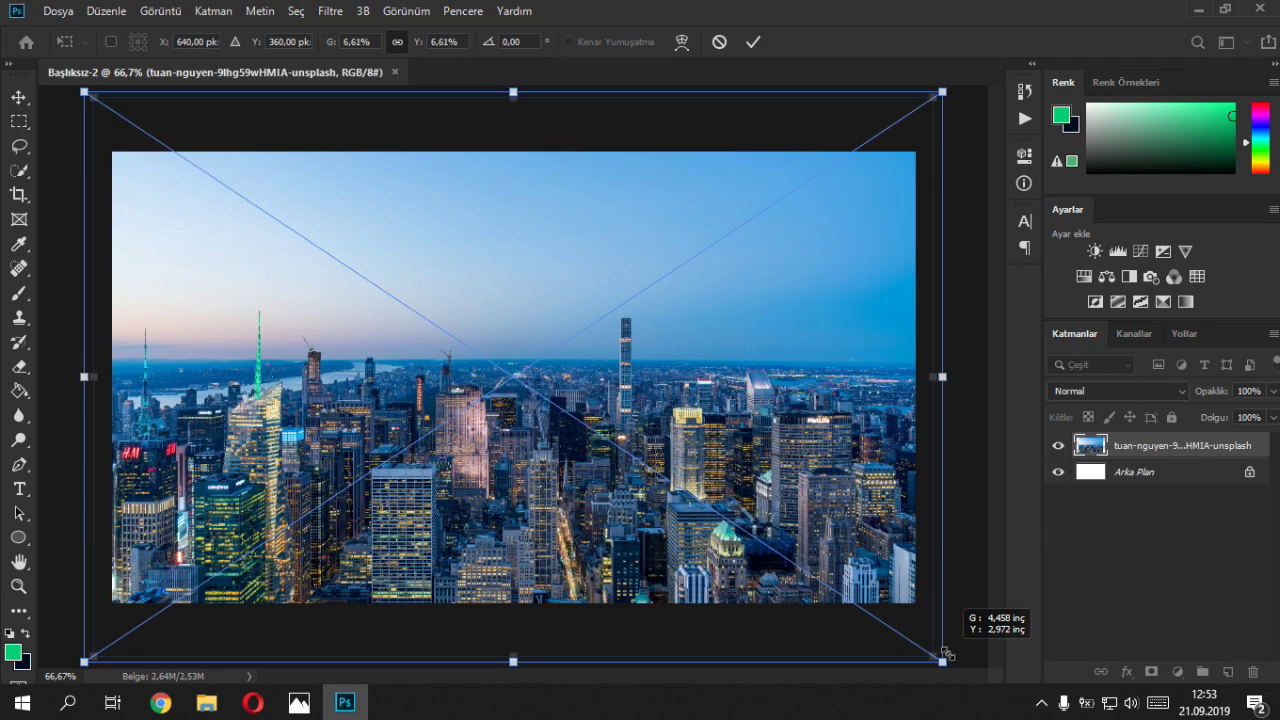
key(m)
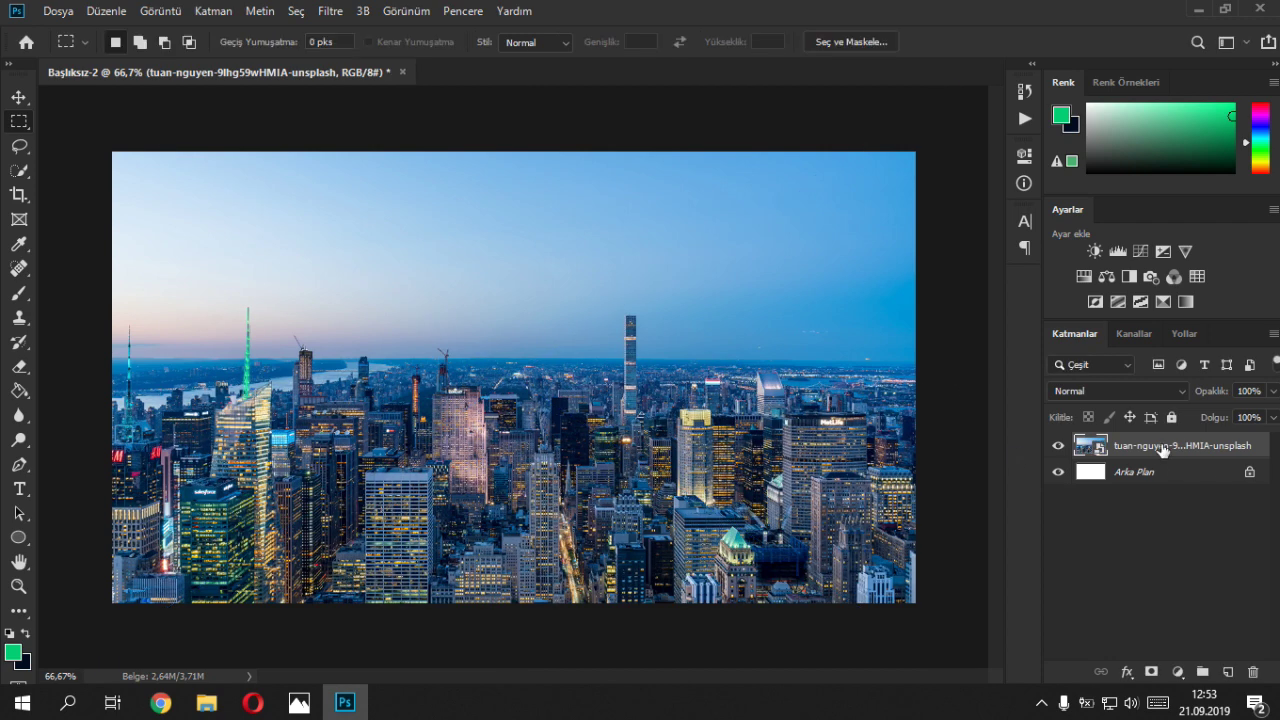
- Rasterize the skyline layer, apply a 50°, 71-pixel Motion Blur, and unlock the background as Katman 0
right_click(1162, 450)
click(1022, 331)
click(332, 12)
mouse_move(362, 224)
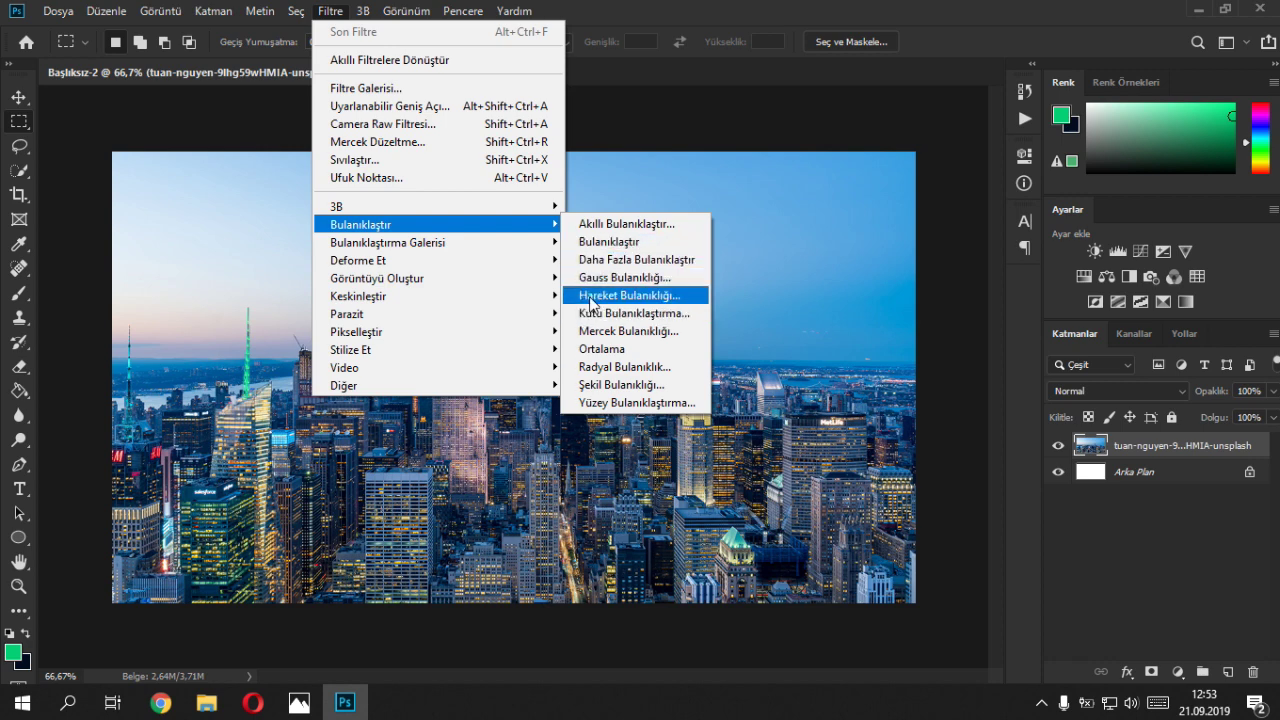
click(596, 297)
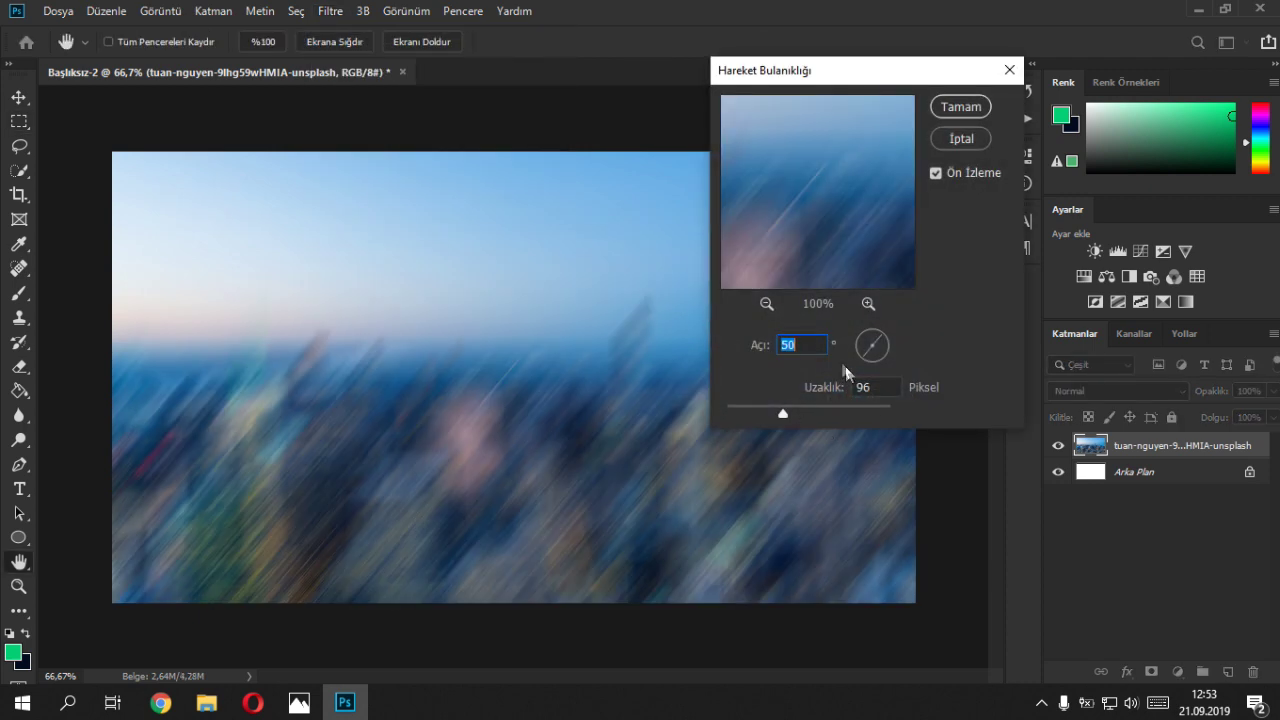
drag(773, 418, 778, 422)
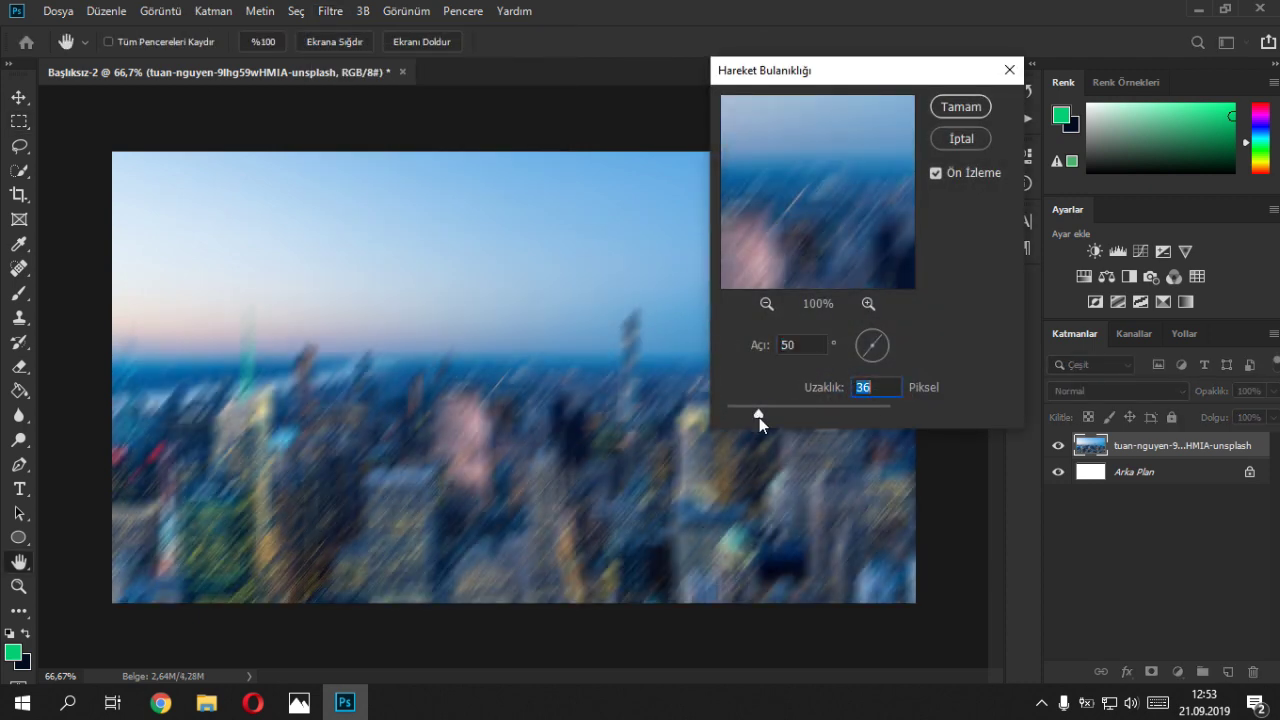
click(964, 106)
click(1249, 476)
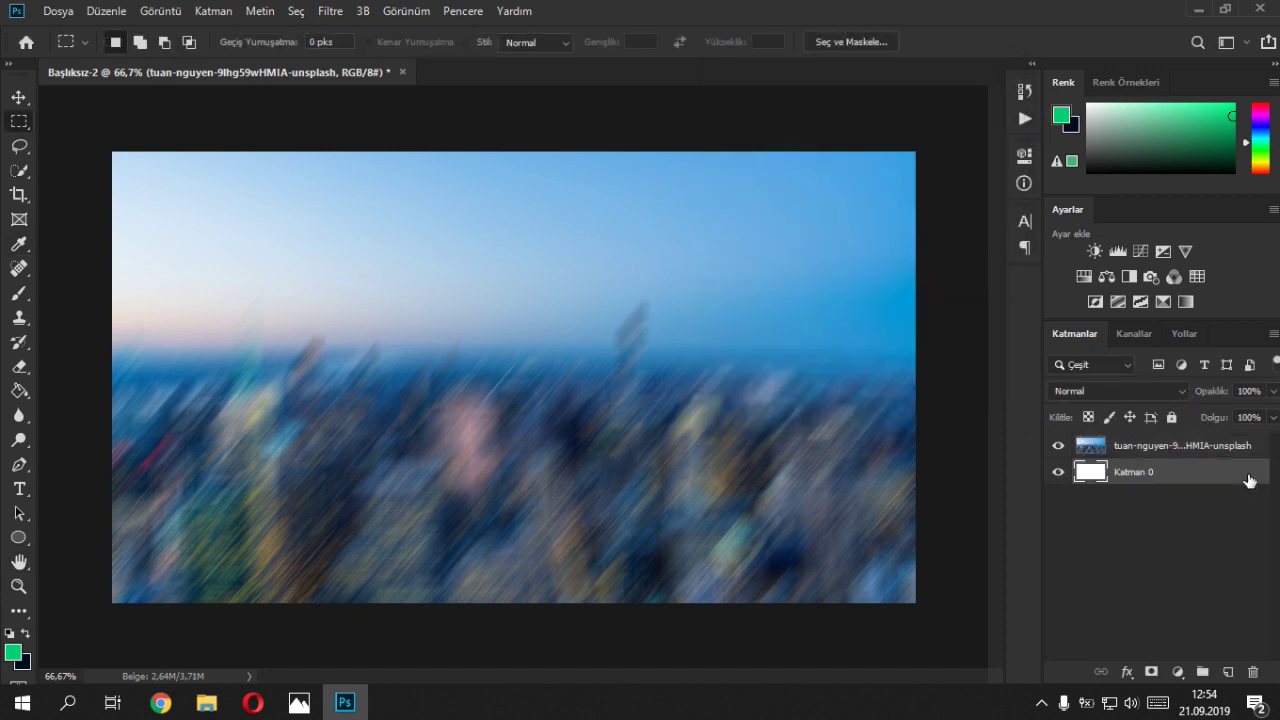
- Move Katman 0 above the blurred city photo and fill it with black
drag(1188, 476, 1162, 450)
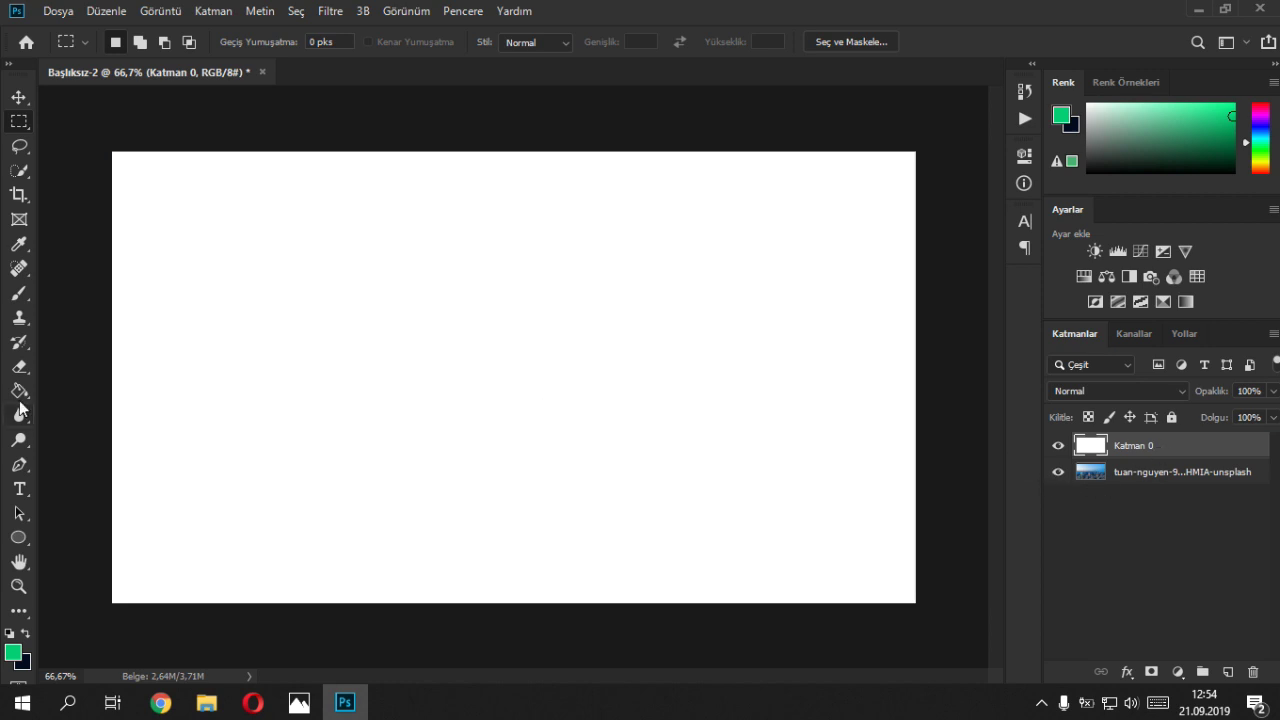
click(19, 393)
click(25, 633)
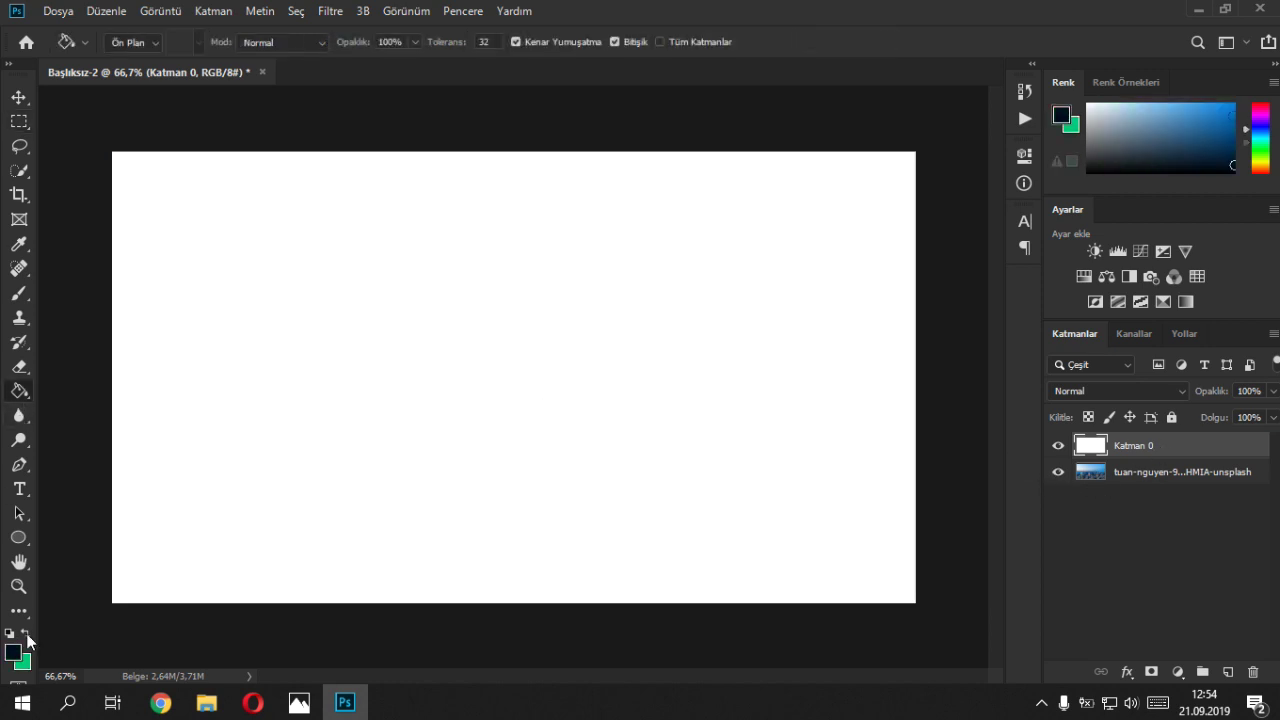
click(356, 527)
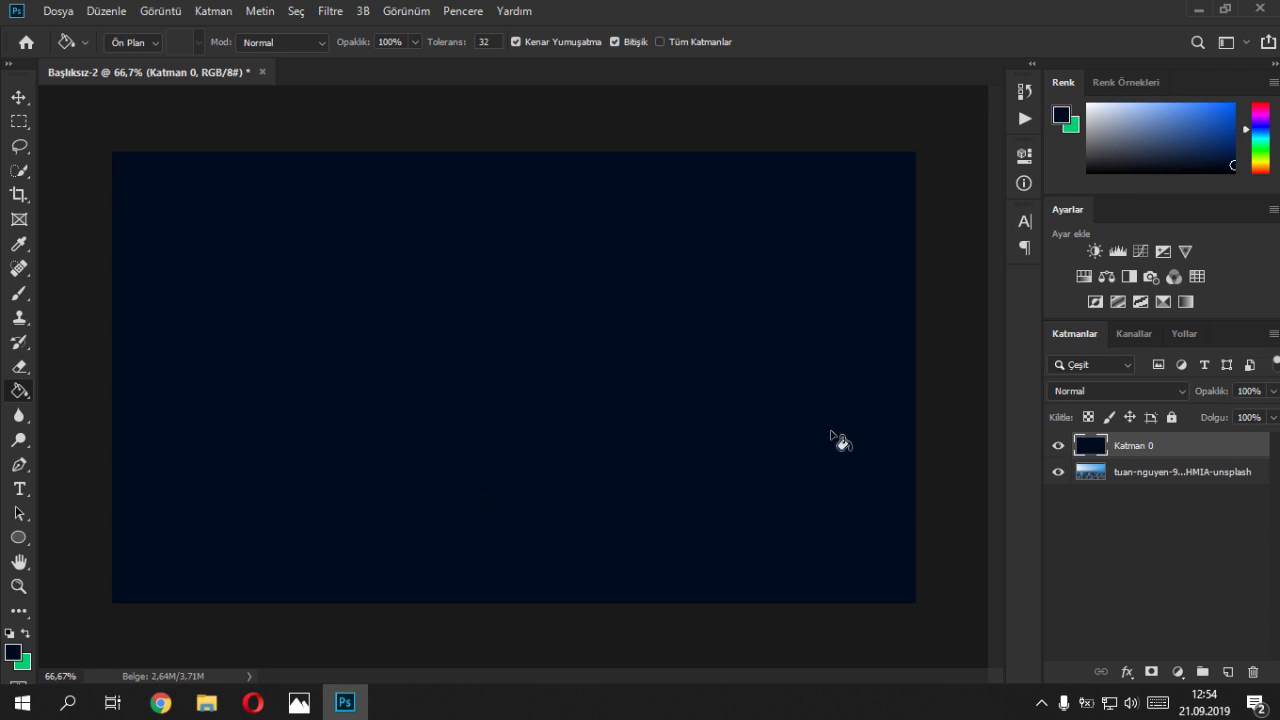
click(16, 652)
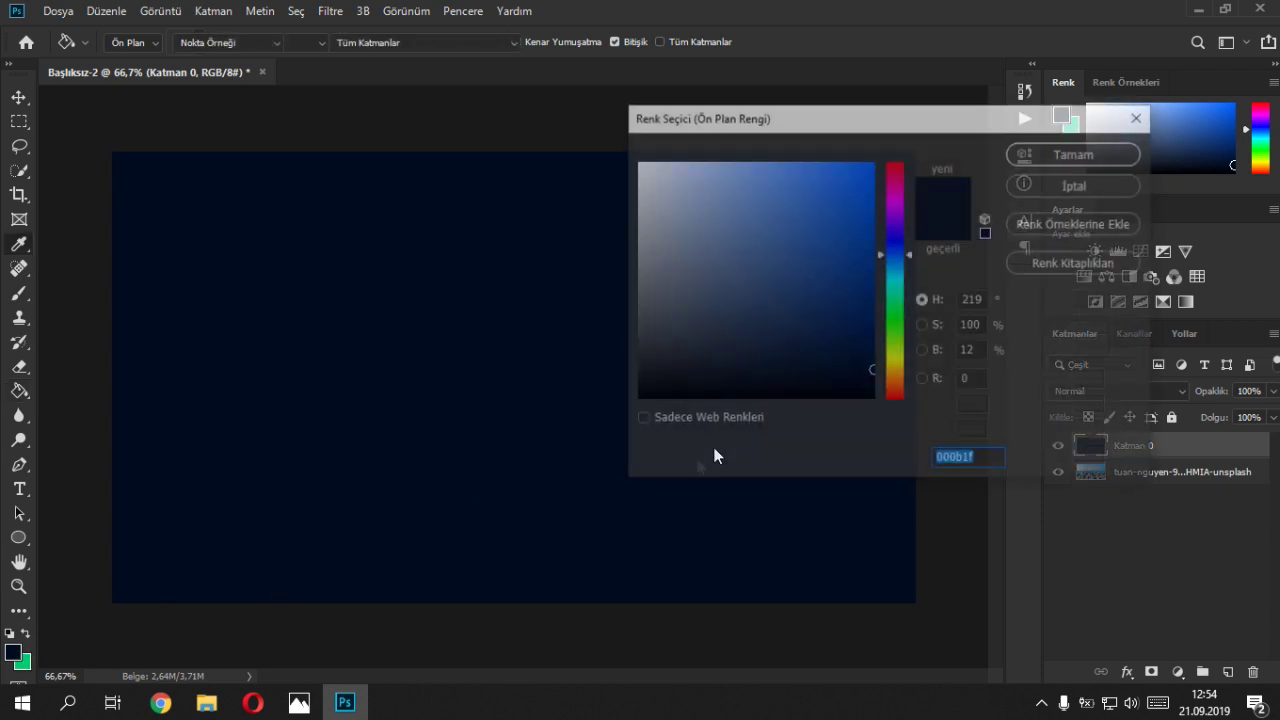
click(1037, 155)
click(828, 298)
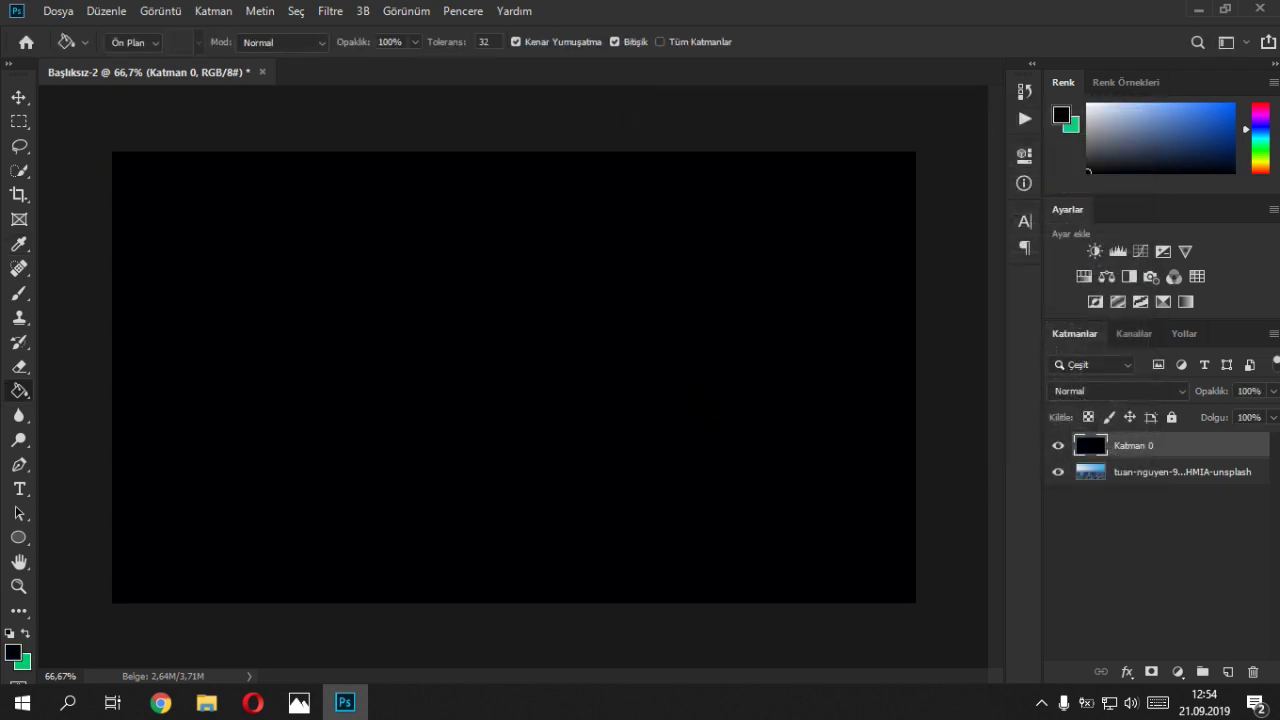
- Lower the black layer's opacity to 56%
drag(1218, 398, 1178, 402)
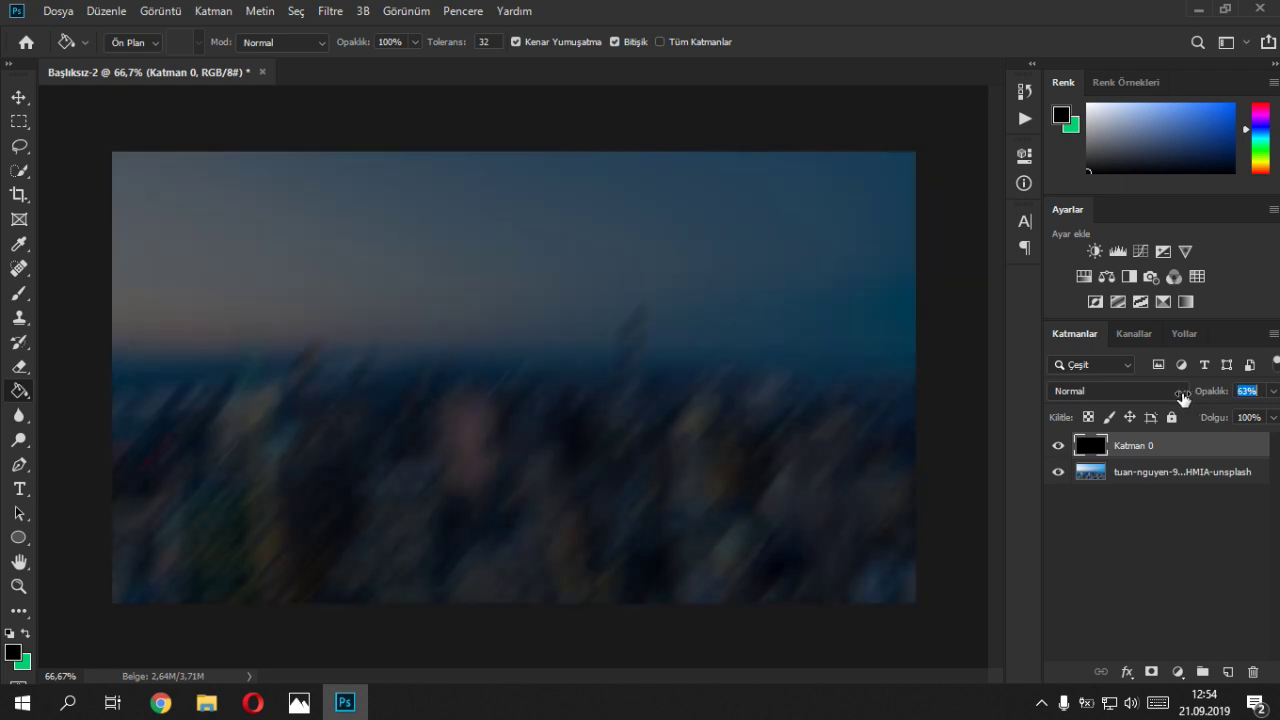
scroll(700, 390, down, 3)
scroll(671, 429, up, 2)
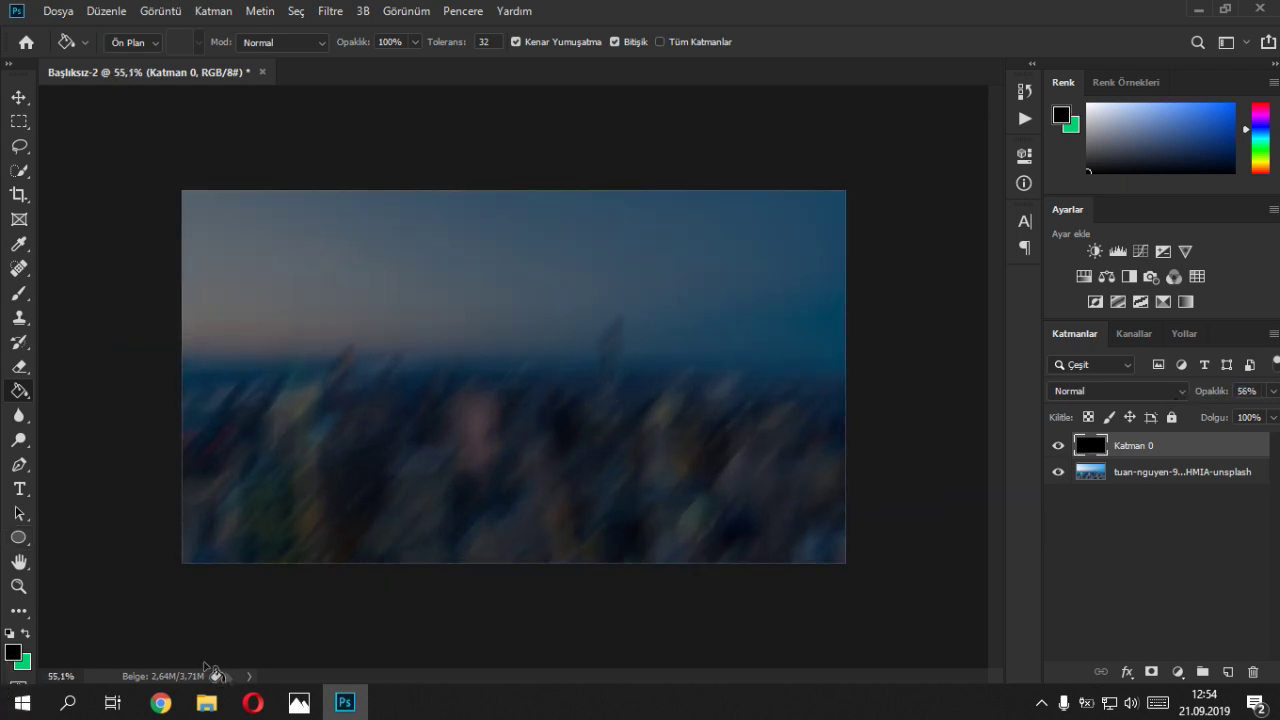
- Check the reference thumbnail, then draw a black rectangle, Dikdörtgen 1, over the upper-left canvas
click(299, 703)
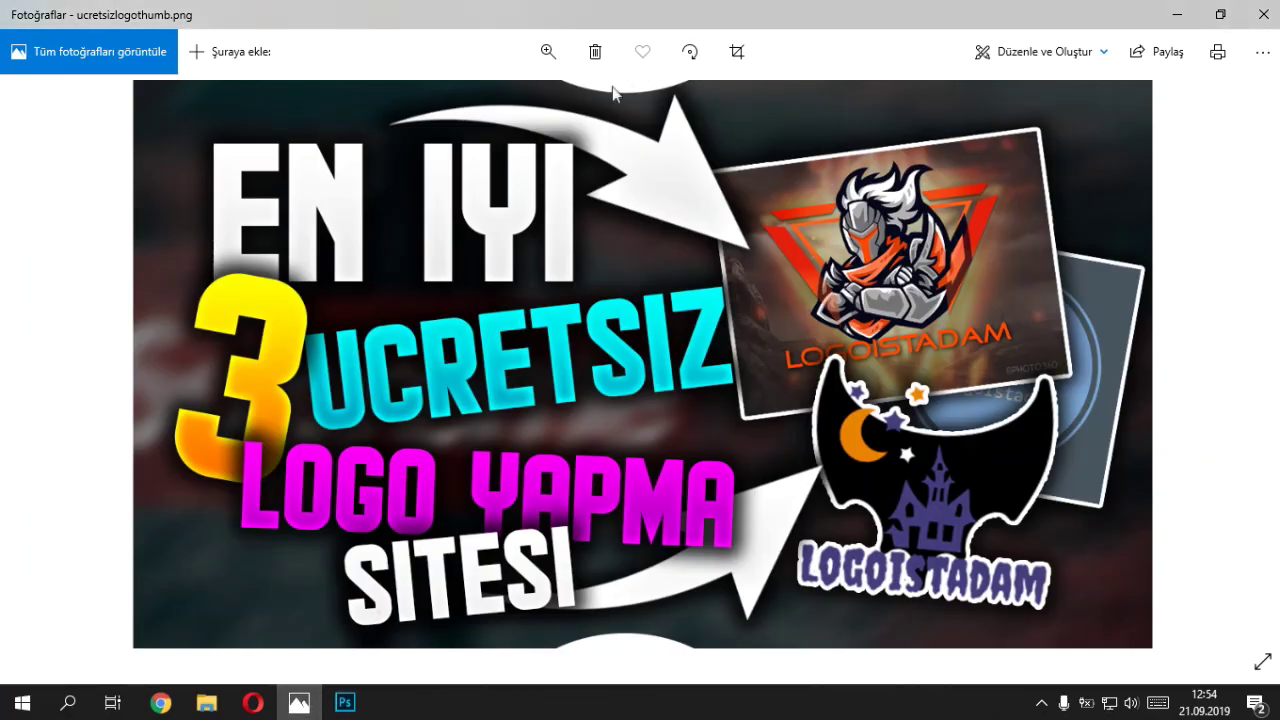
click(345, 702)
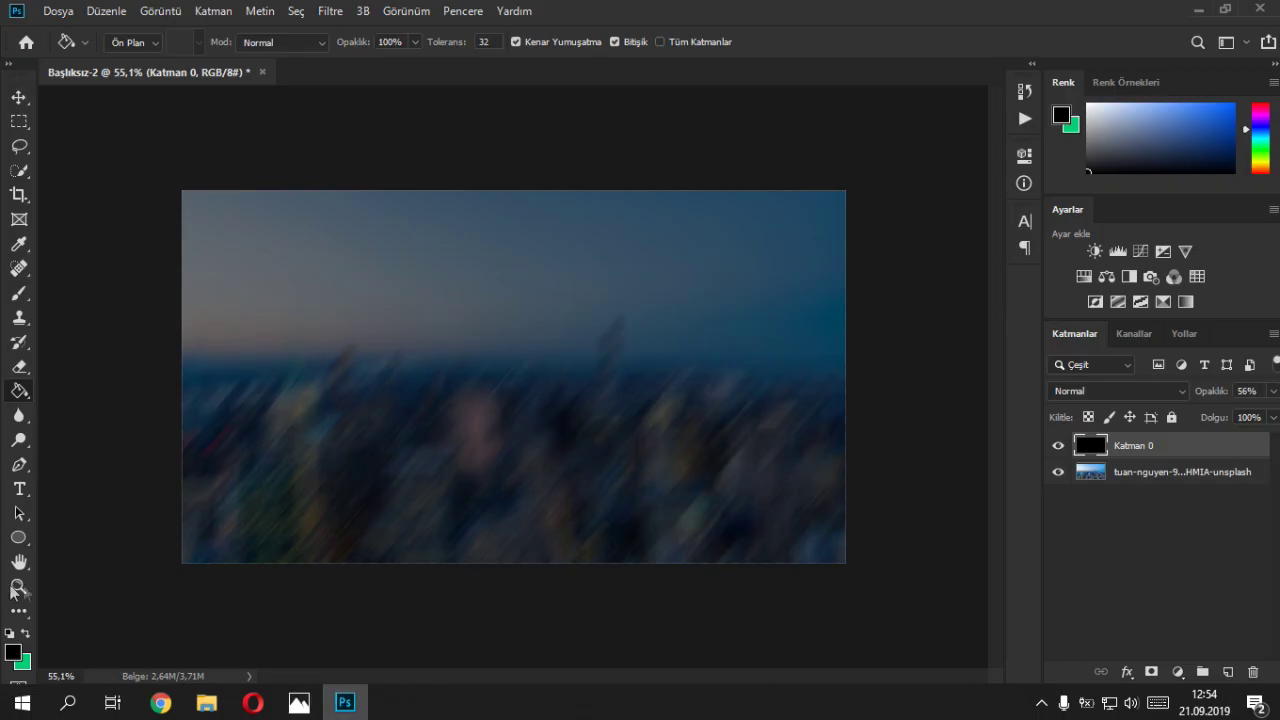
click(17, 543)
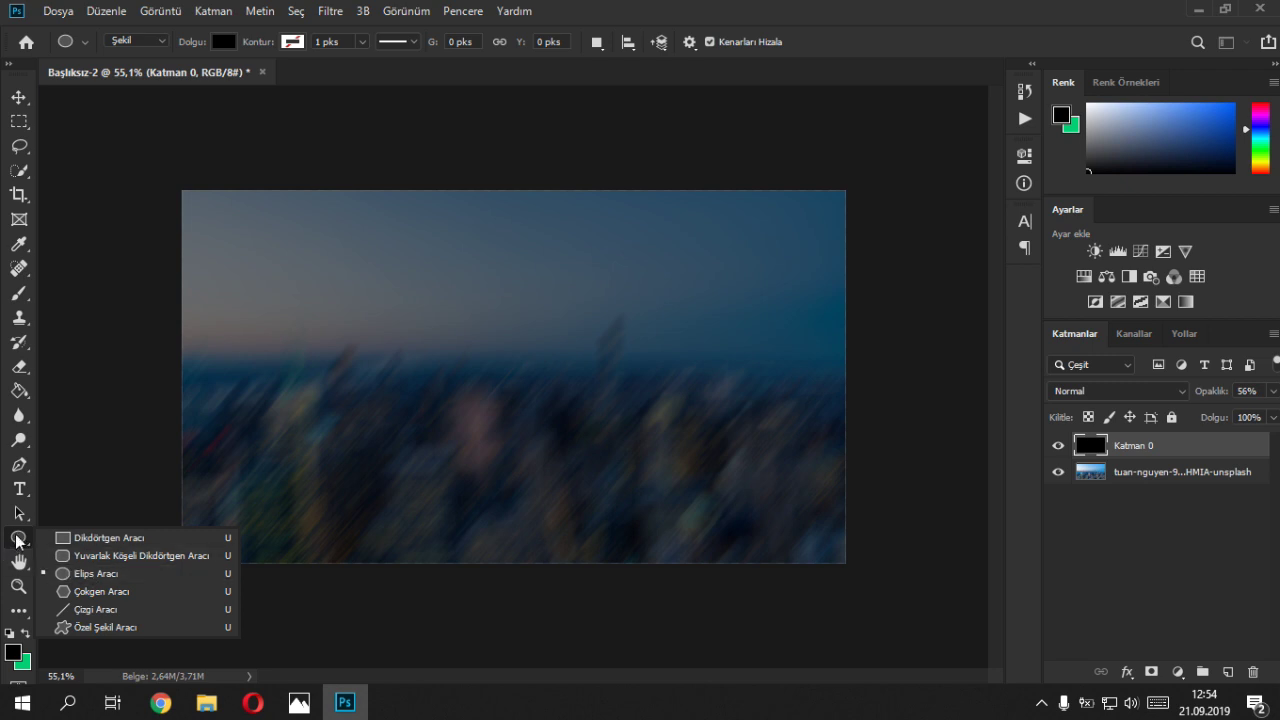
click(90, 538)
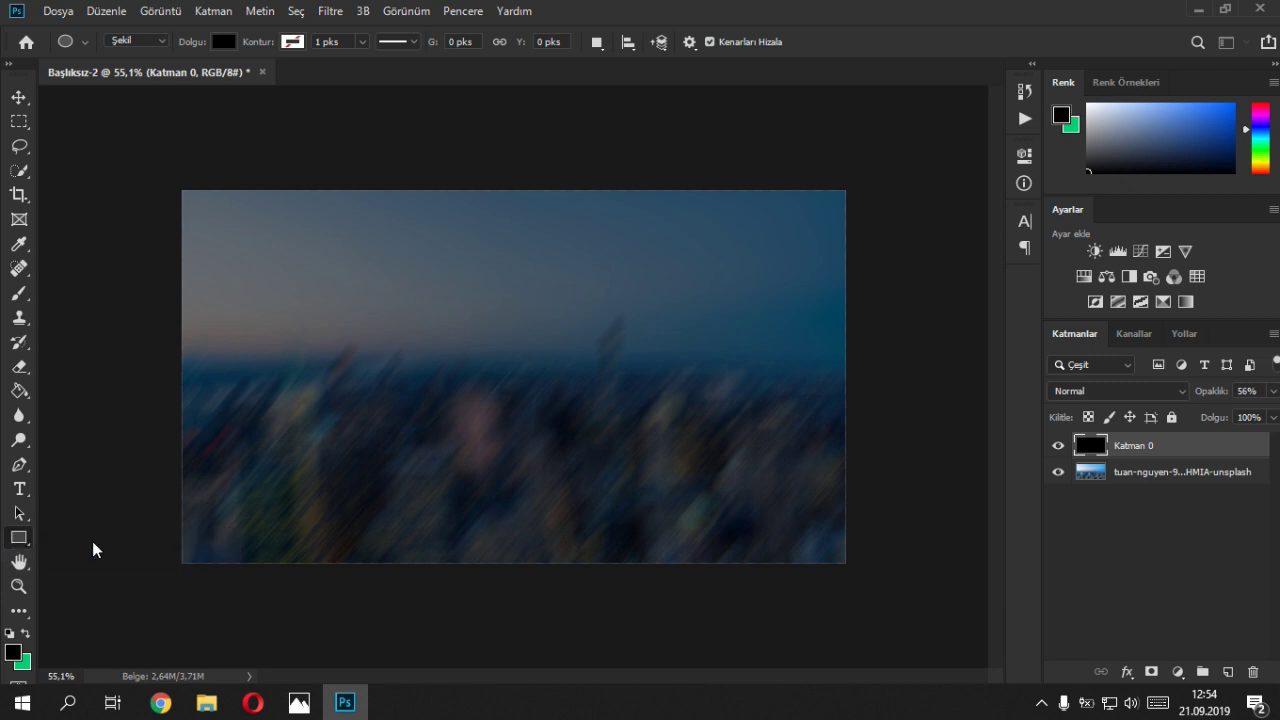
mouse_move(183, 192)
mouse_down()
mouse_move(309, 329)
mouse_move(754, 438)
mouse_up()
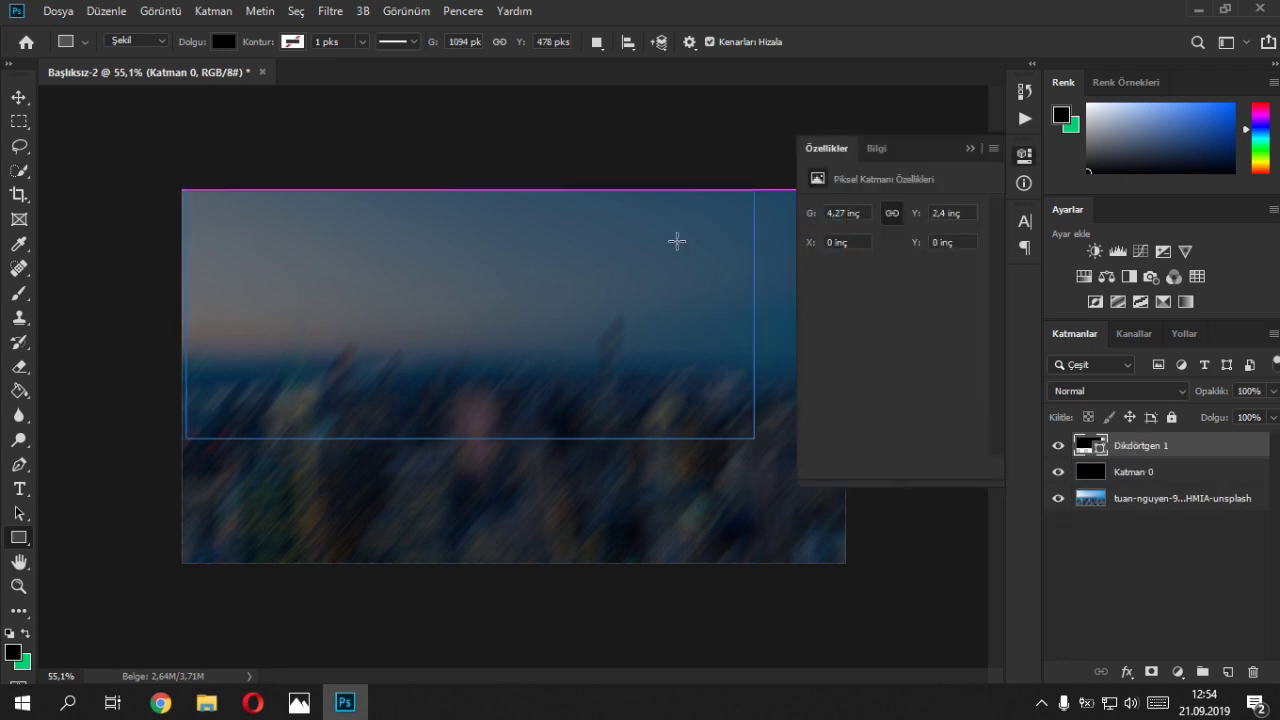
click(969, 148)
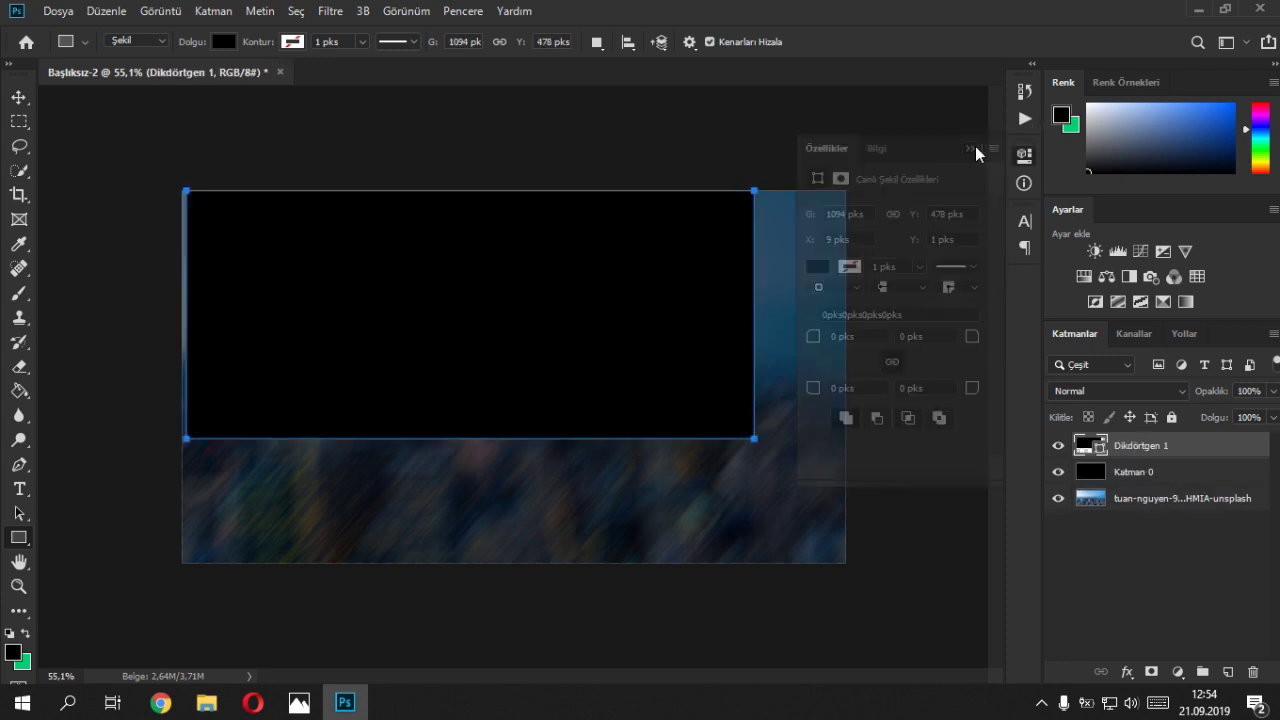
click(223, 44)
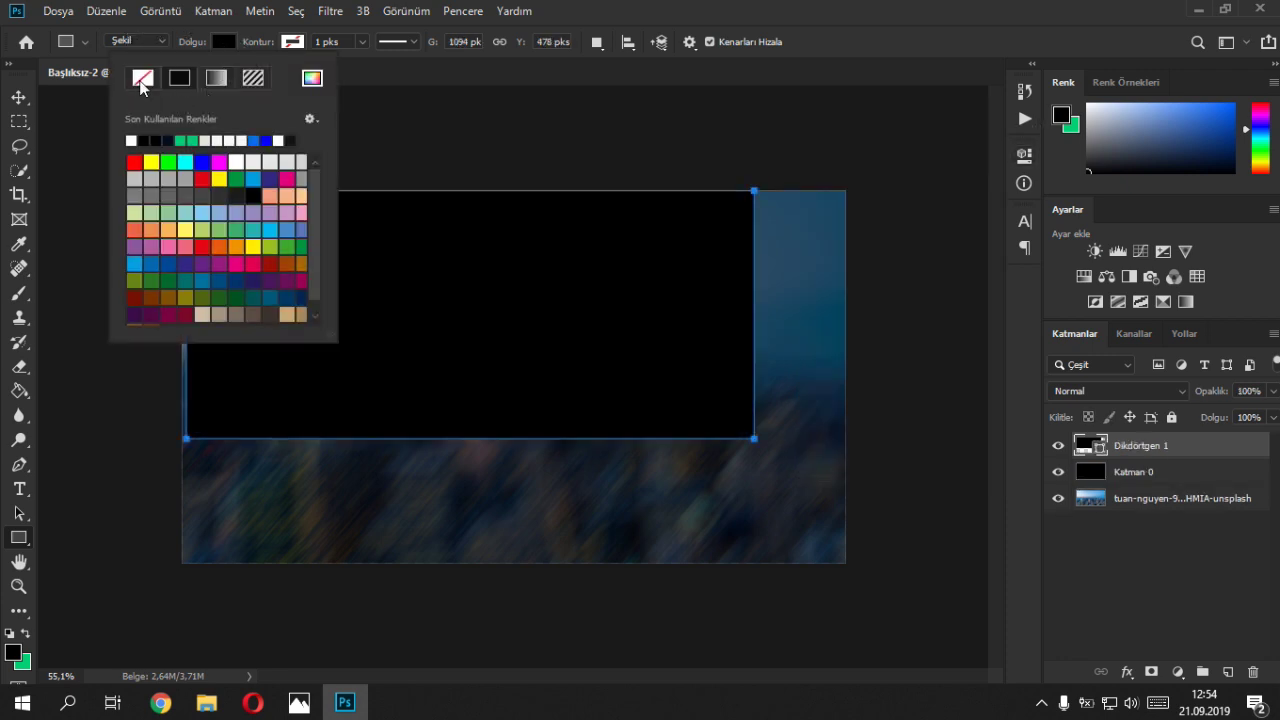
- Give the rectangle no fill and an 11 px white stroke
click(142, 80)
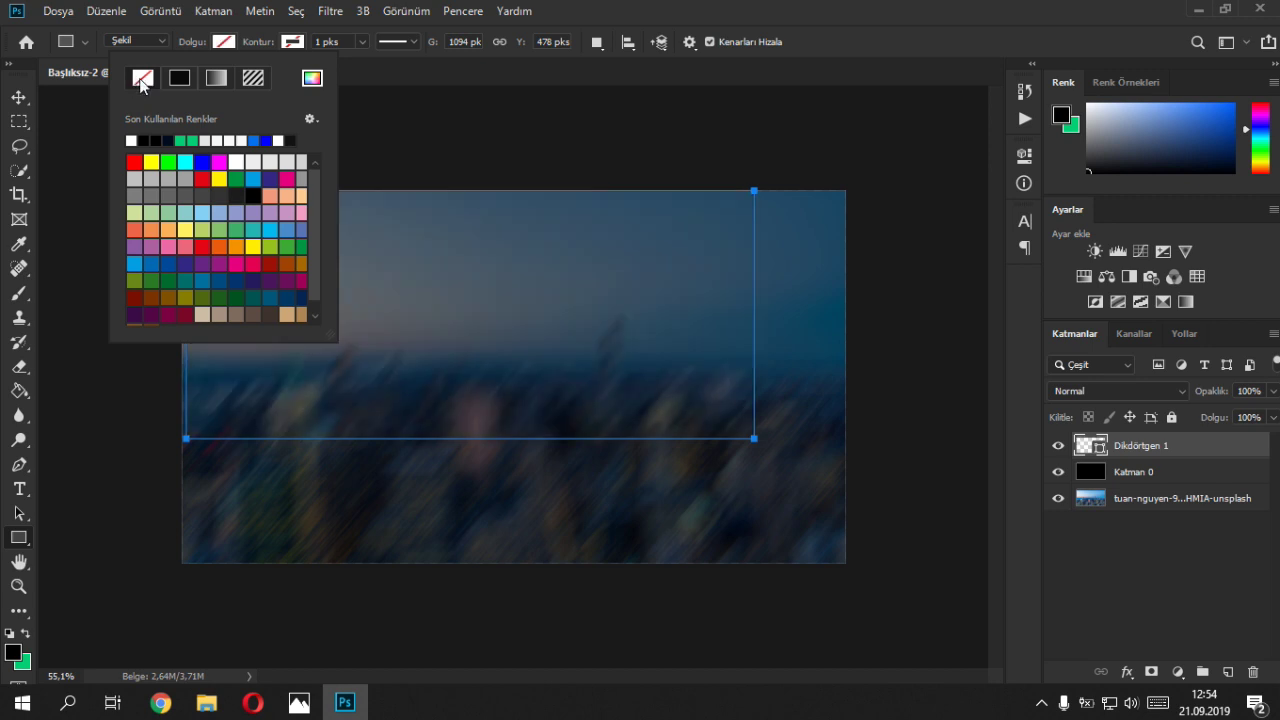
click(292, 43)
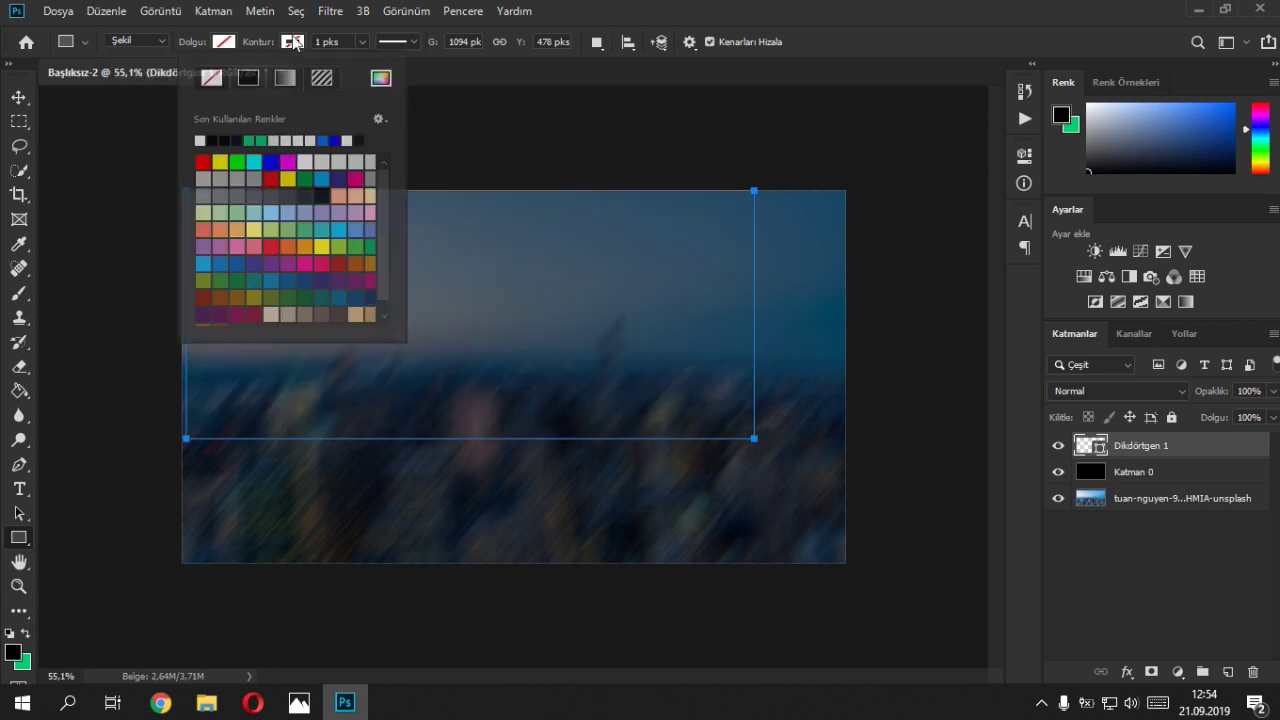
click(205, 136)
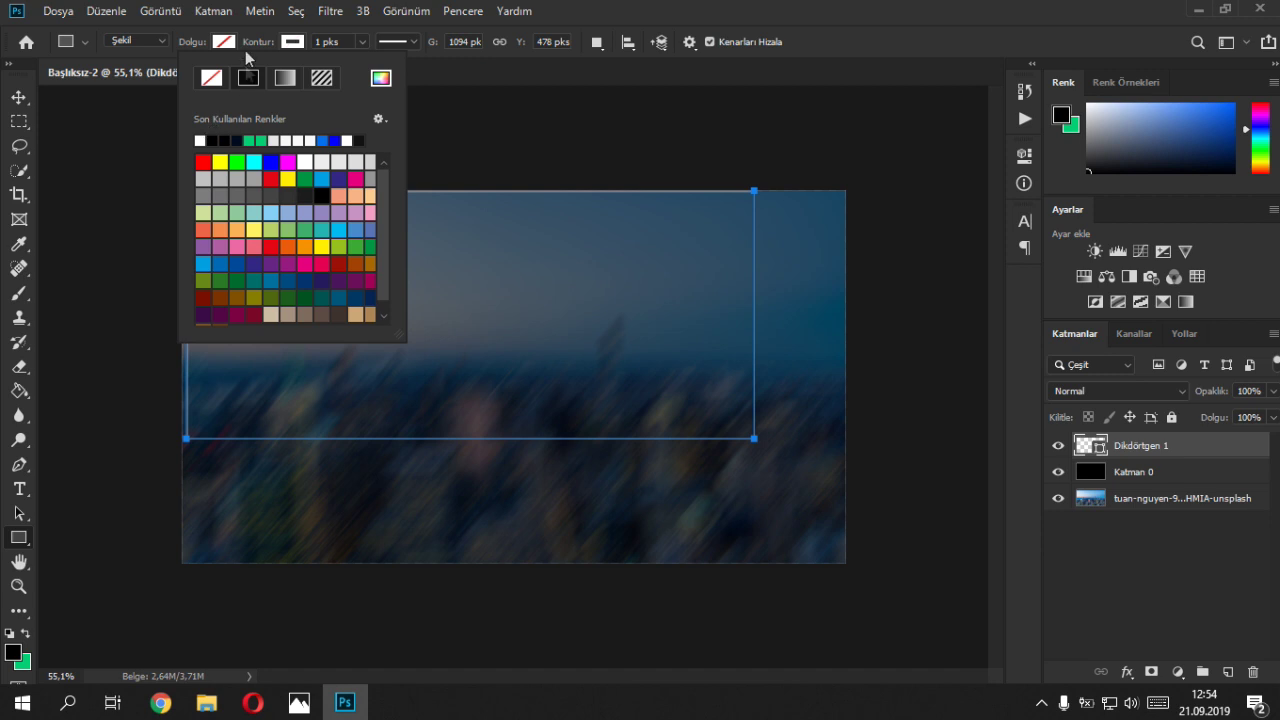
click(245, 50)
drag(248, 48, 257, 50)
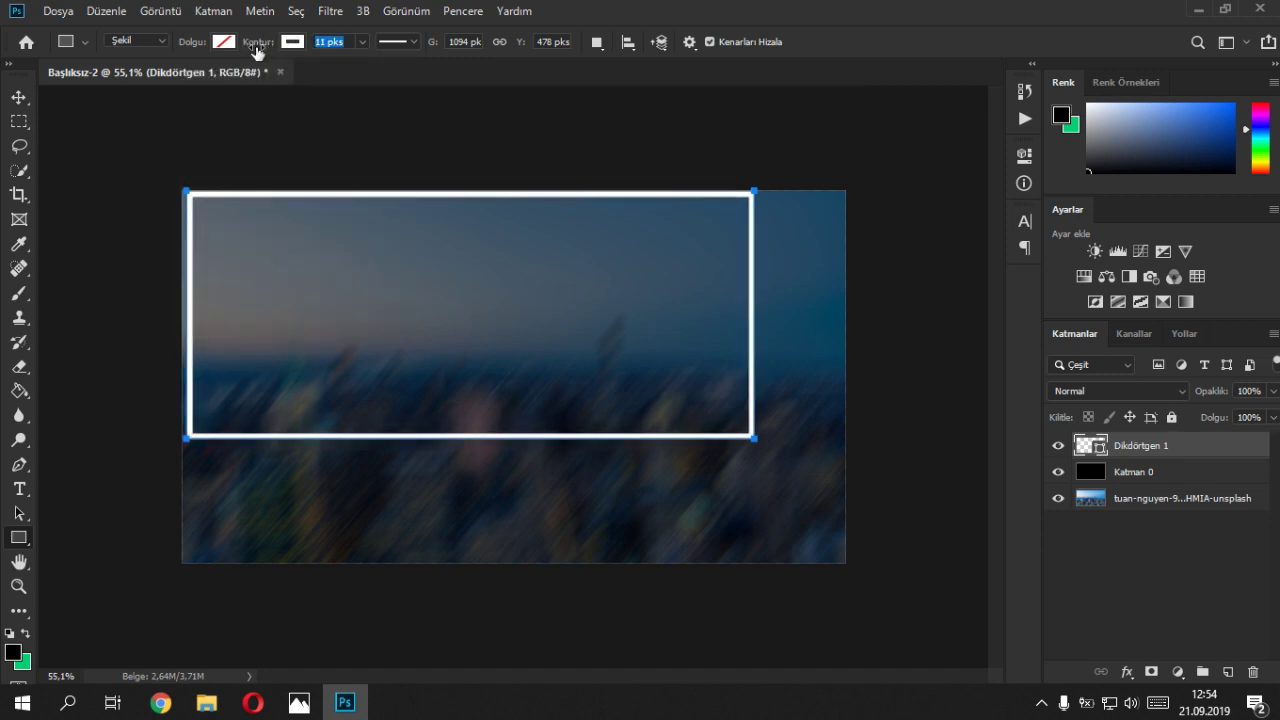
- Stretch the rectangle with Free Transform so it frames the whole canvas
click(18, 98)
key(ctrl+t)
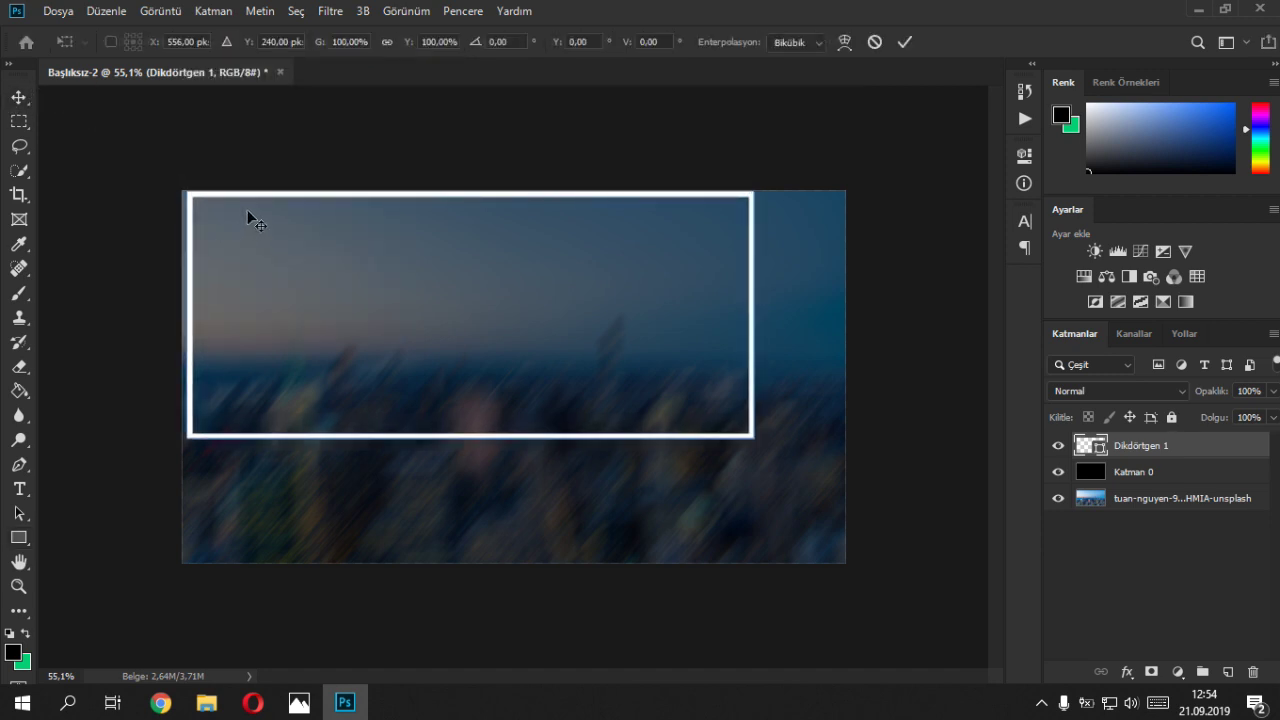
drag(188, 188, 182, 190)
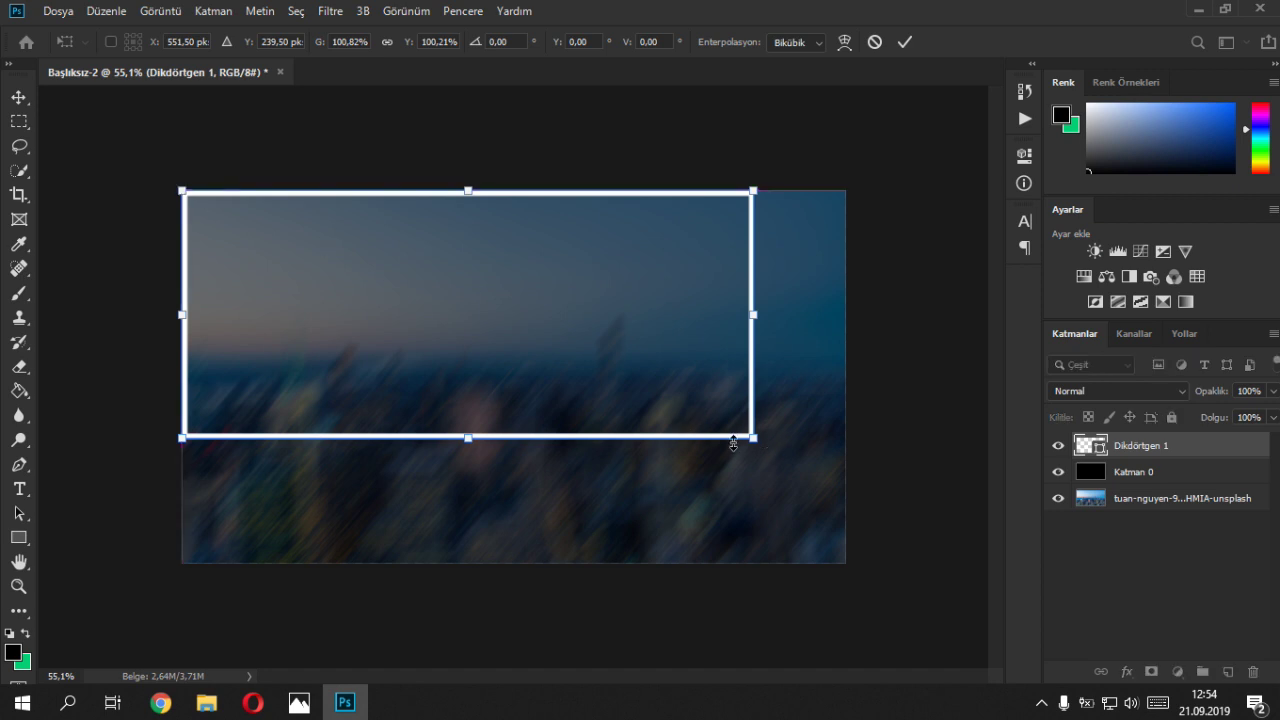
drag(752, 438, 816, 555)
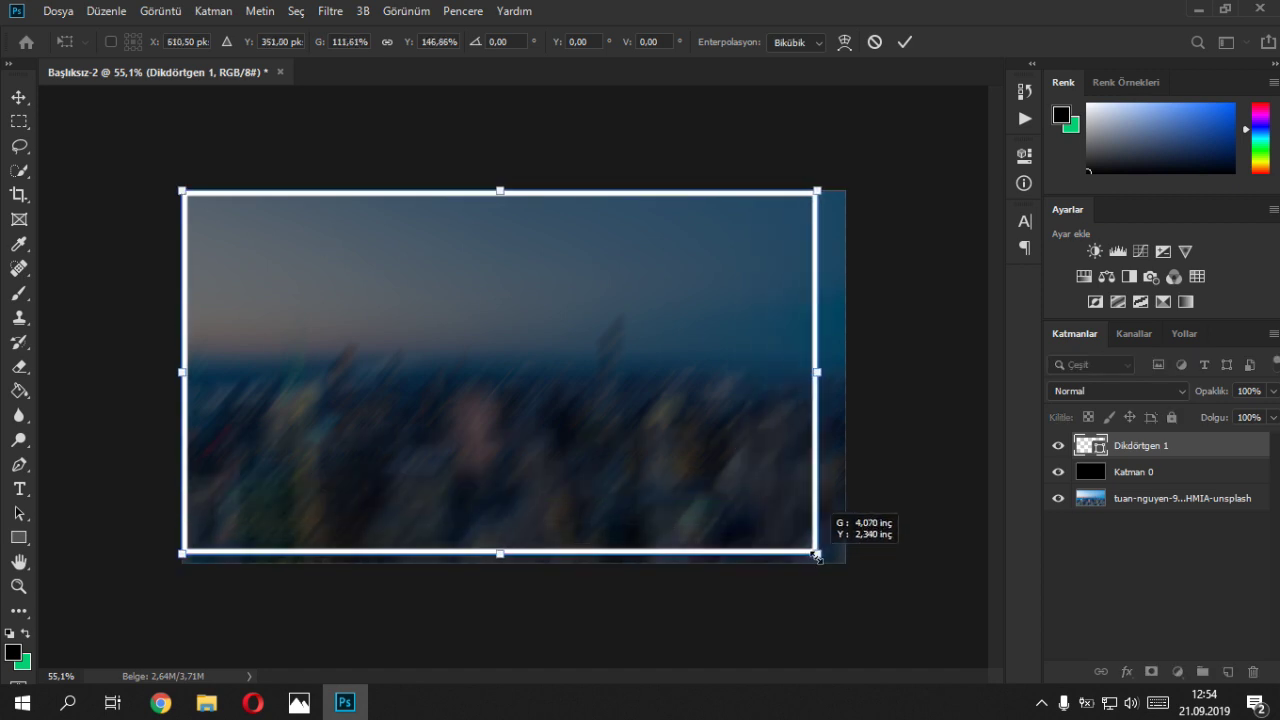
drag(816, 556, 840, 563)
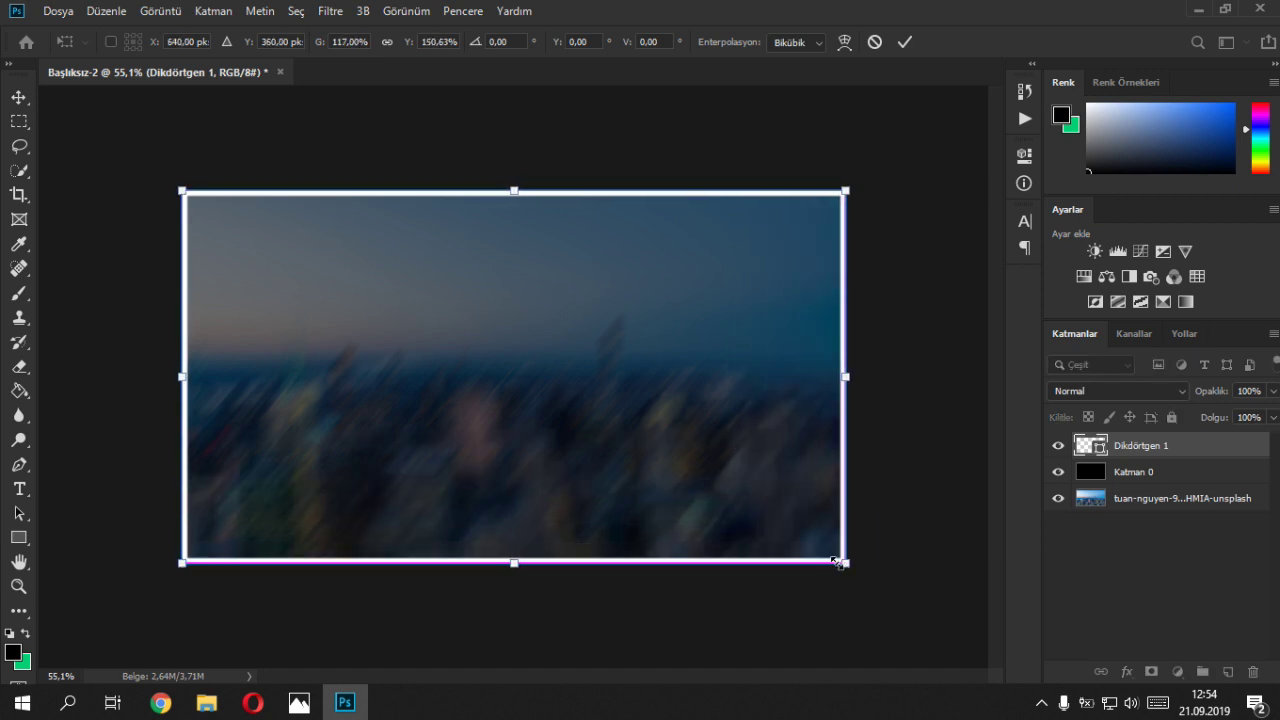
key(Return)
scroll(626, 400, up, 1)
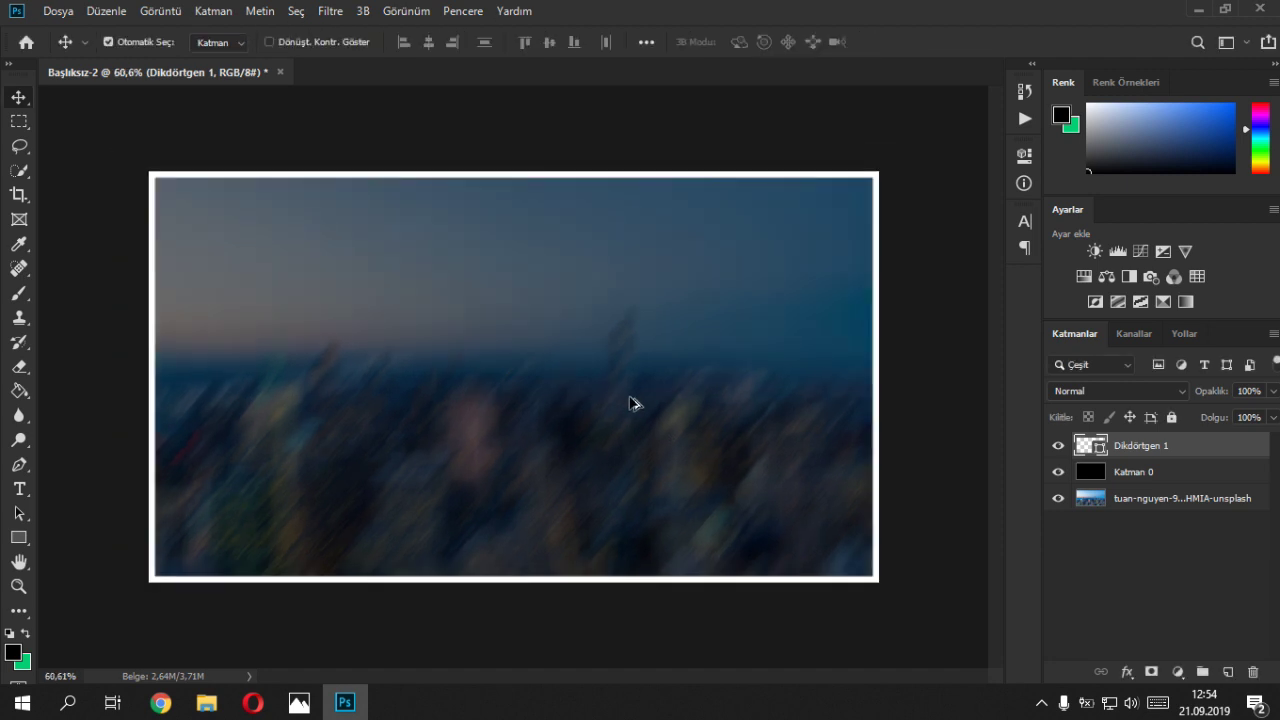
- Draw a white-filled circle, Elips 1, on a new layer near the top of the image
click(18, 540)
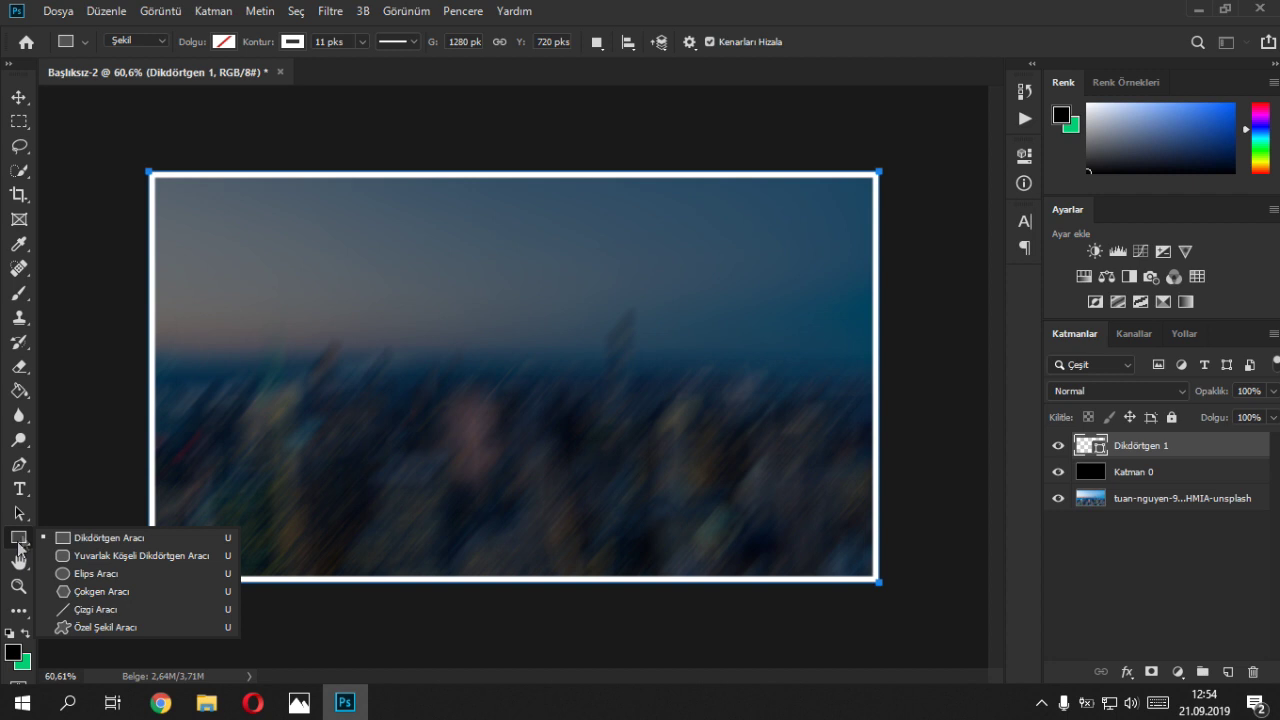
click(92, 575)
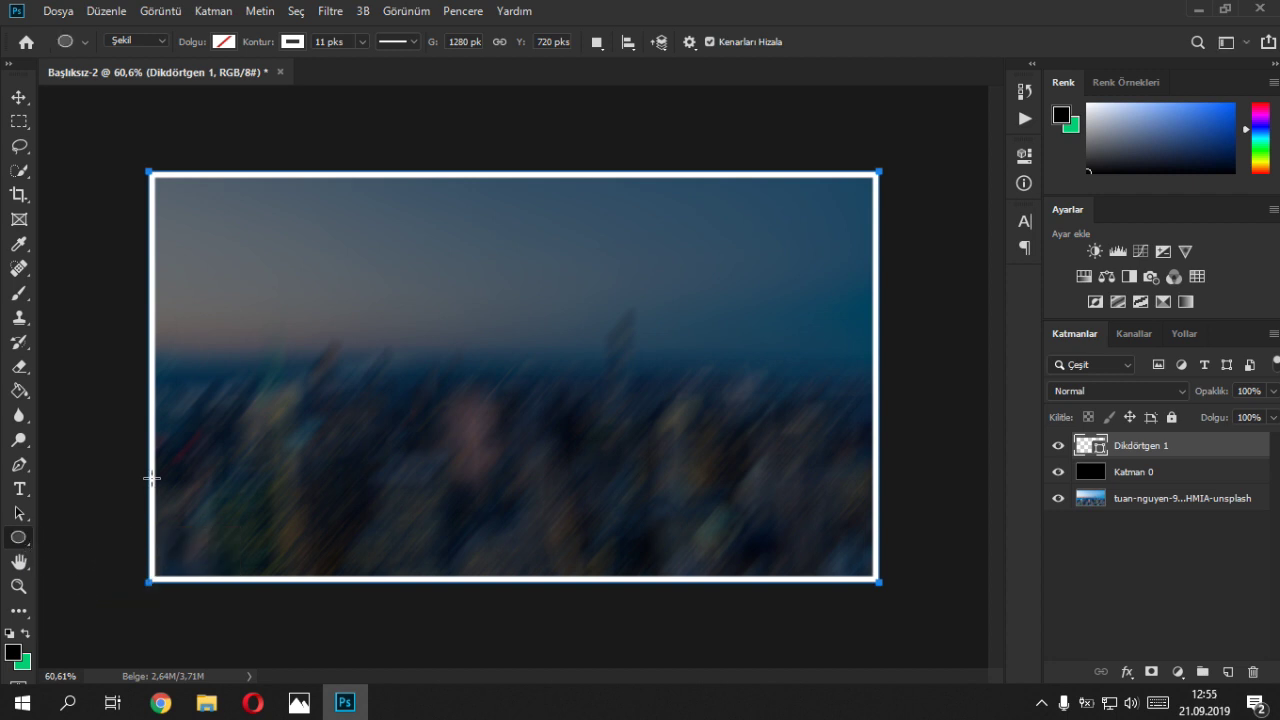
click(1228, 672)
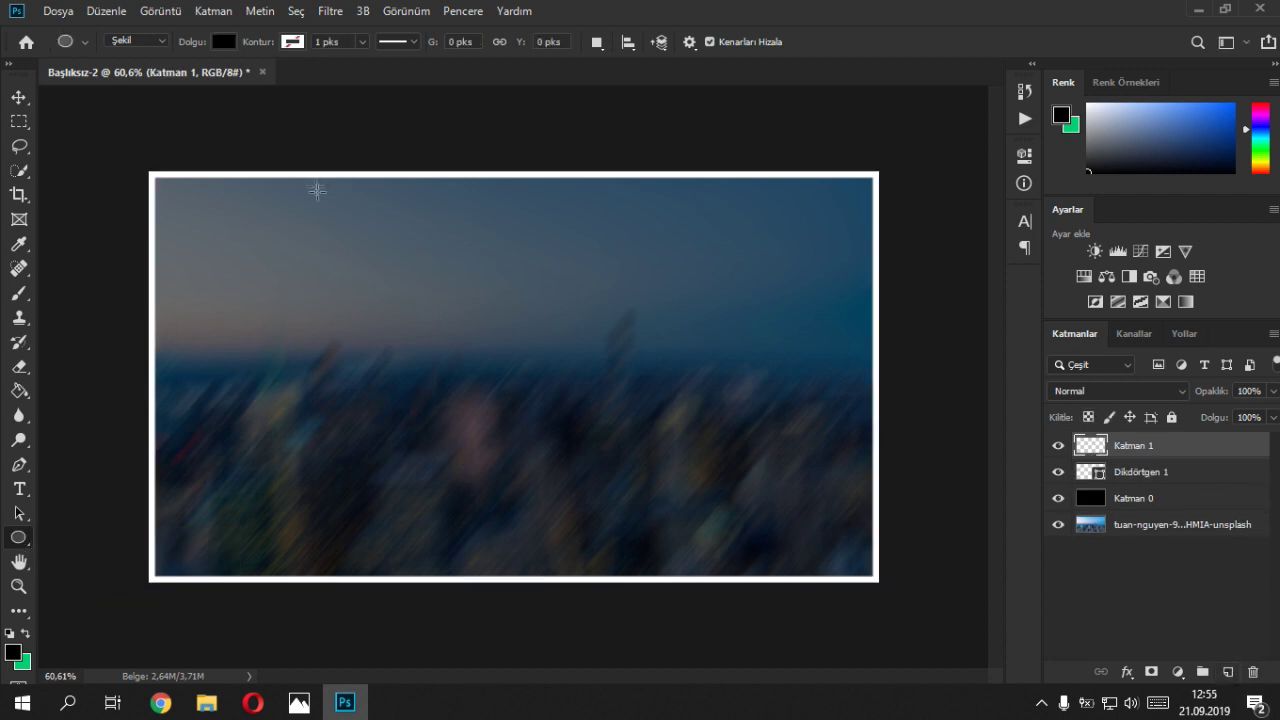
mouse_move(445, 158)
mouse_down()
mouse_move(840, 279)
mouse_move(676, 281)
mouse_move(700, 286)
mouse_up()
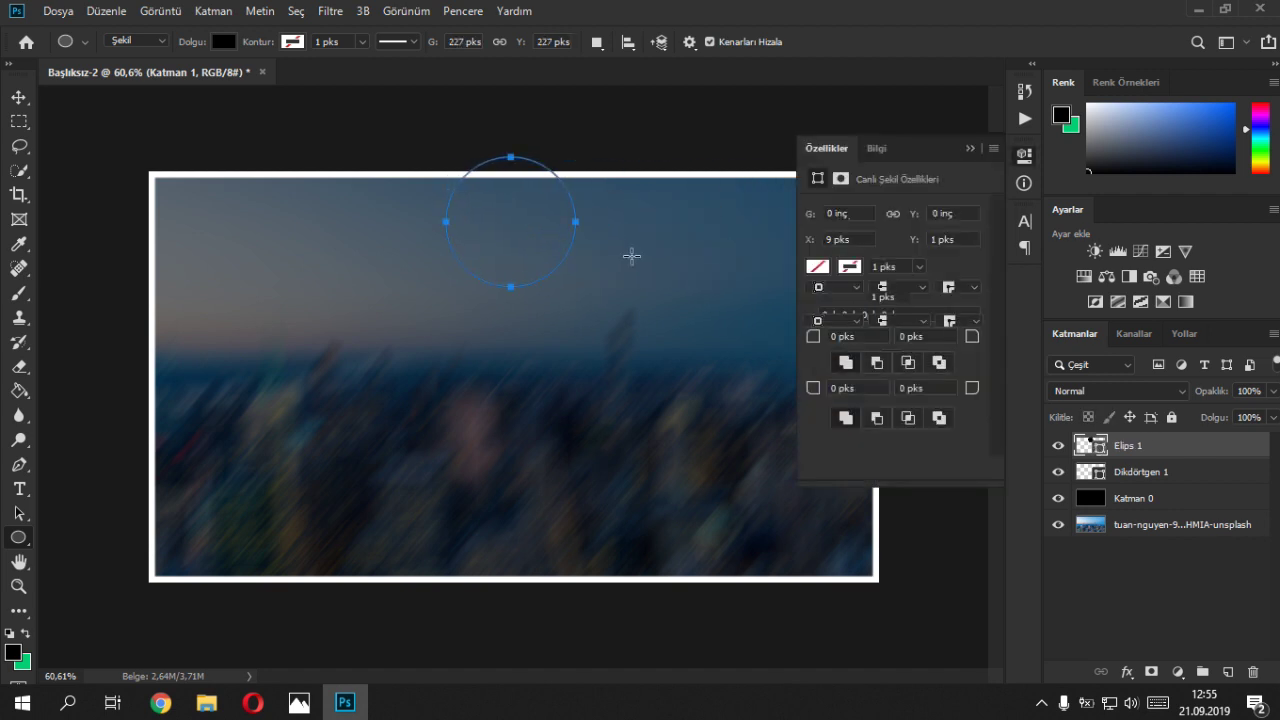
scroll(631, 254, down, 3)
scroll(631, 254, up, 2)
click(221, 42)
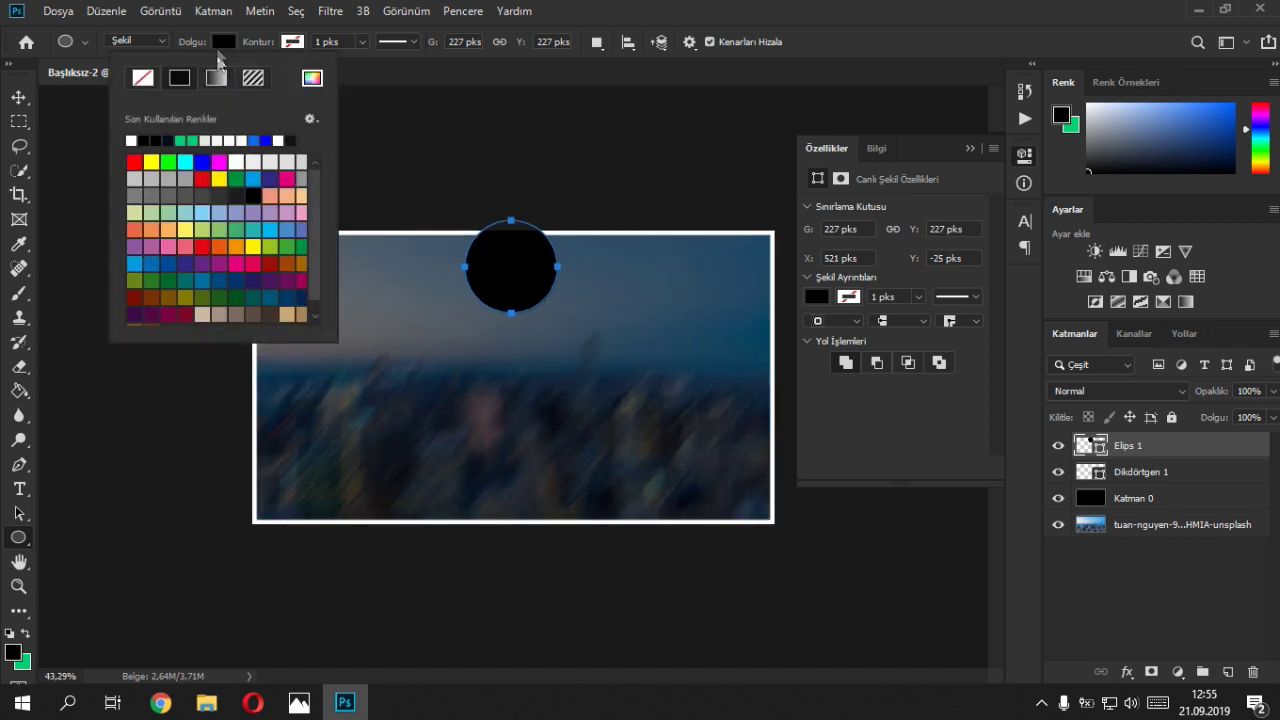
click(143, 139)
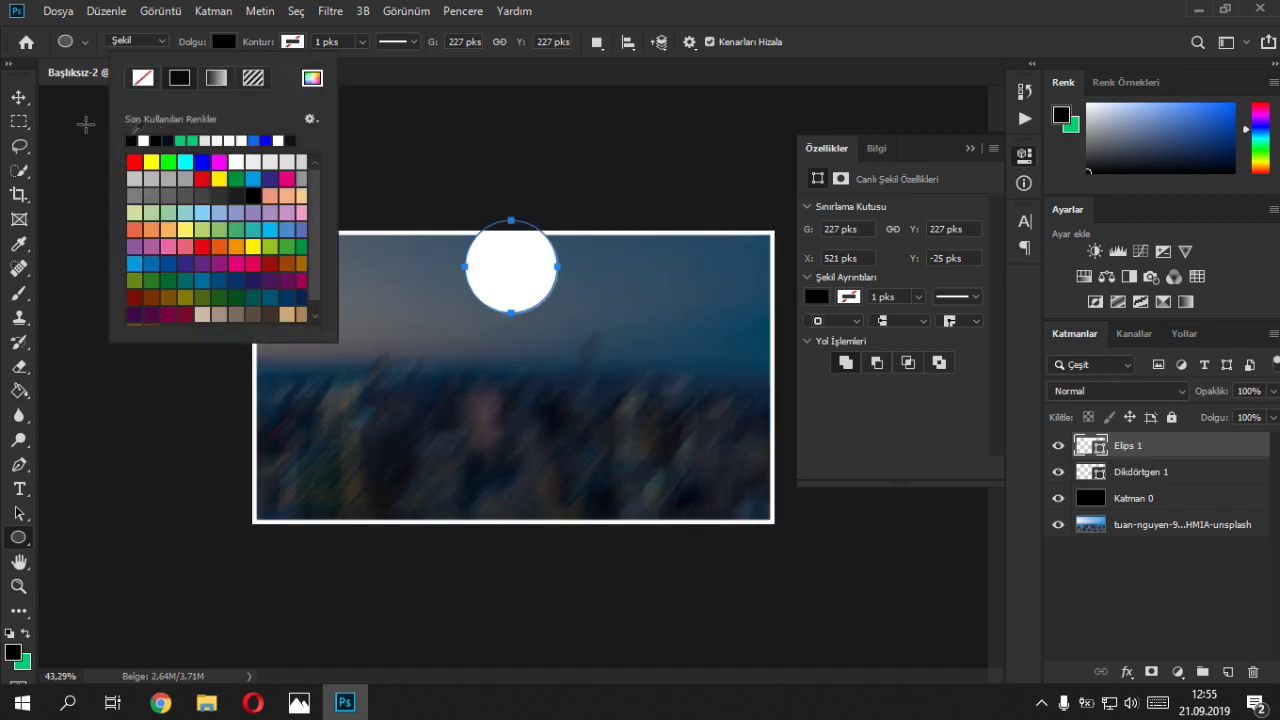
- Position the white circle centred on the frame's top edge
key(Return)
key(ctrl+t)
drag(522, 292, 518, 237)
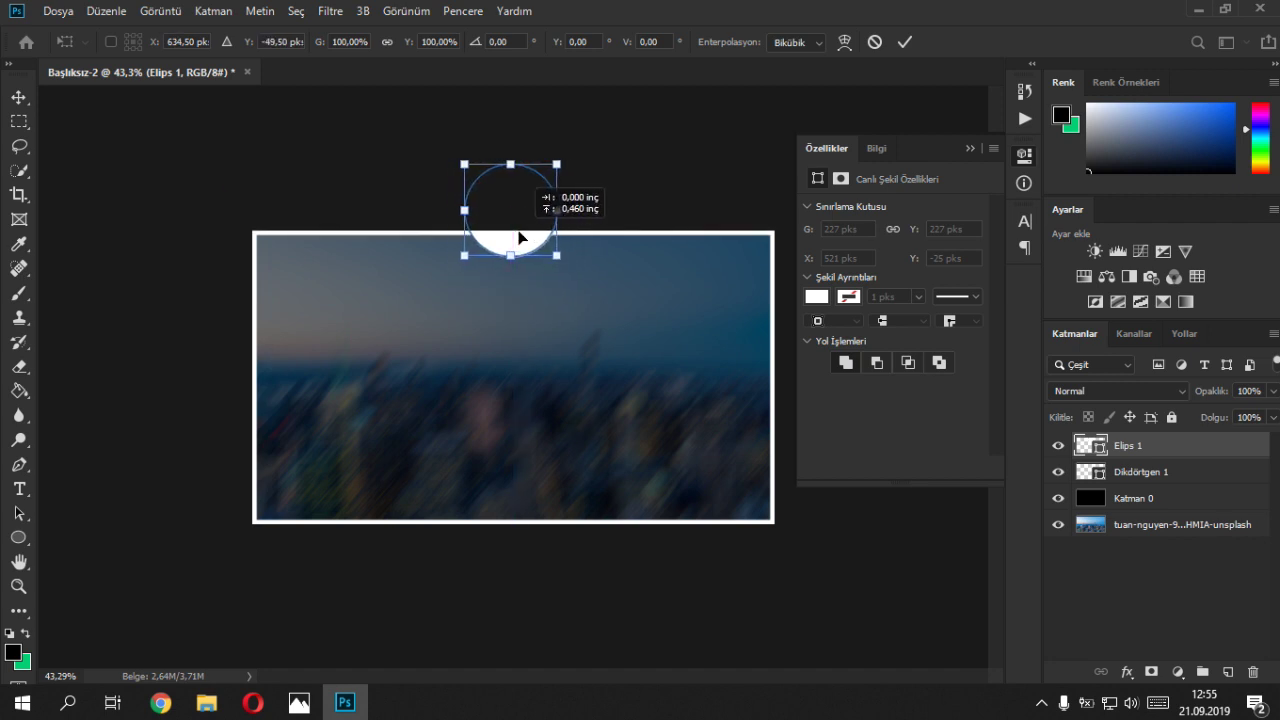
drag(518, 237, 522, 239)
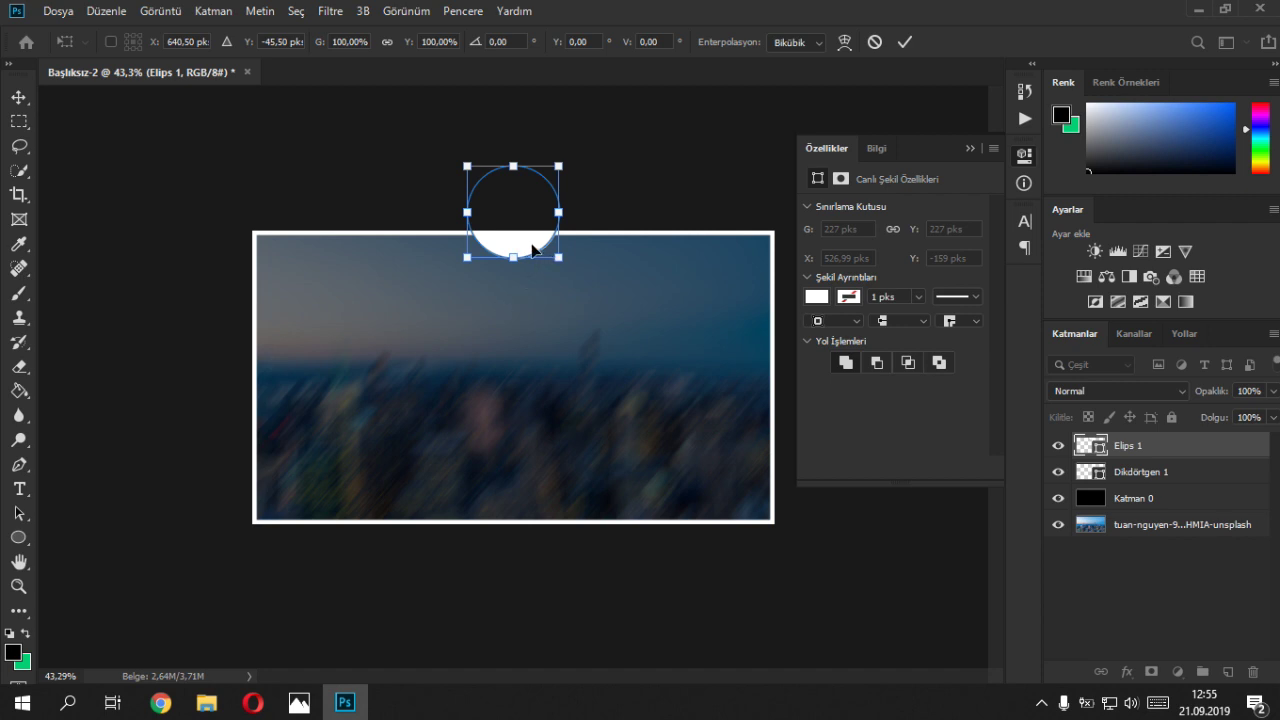
drag(526, 243, 516, 241)
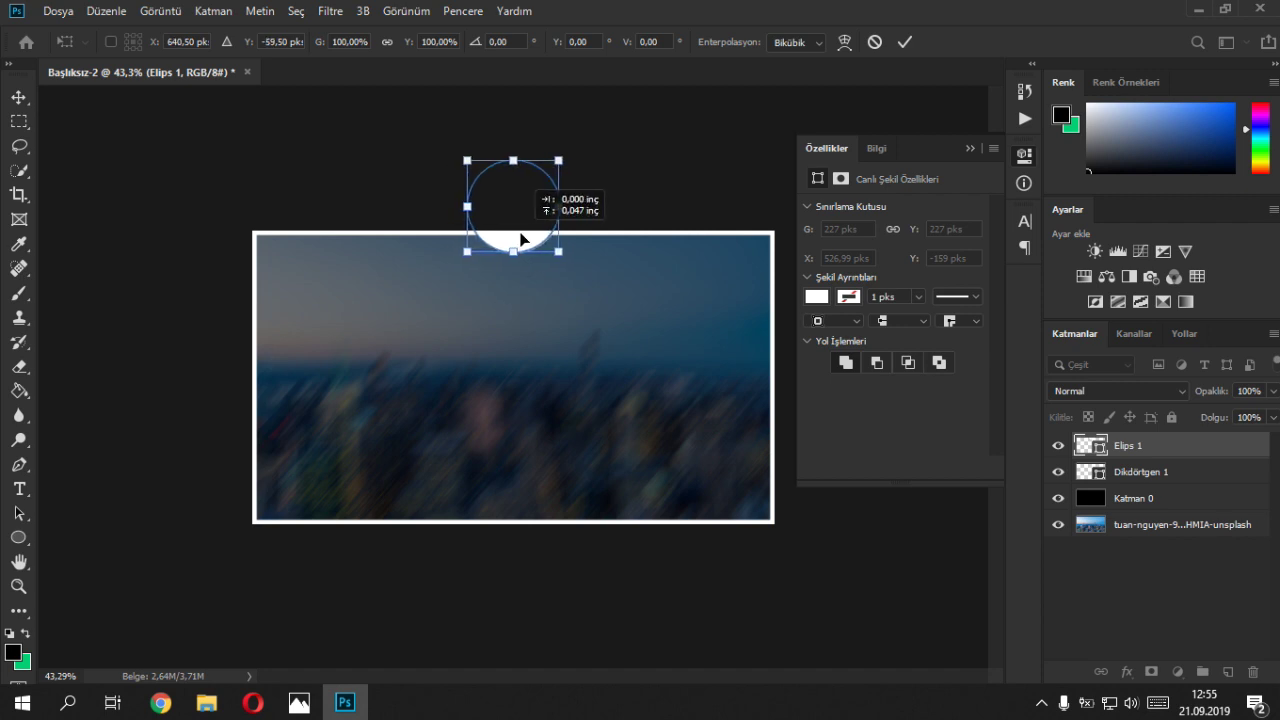
drag(518, 238, 525, 237)
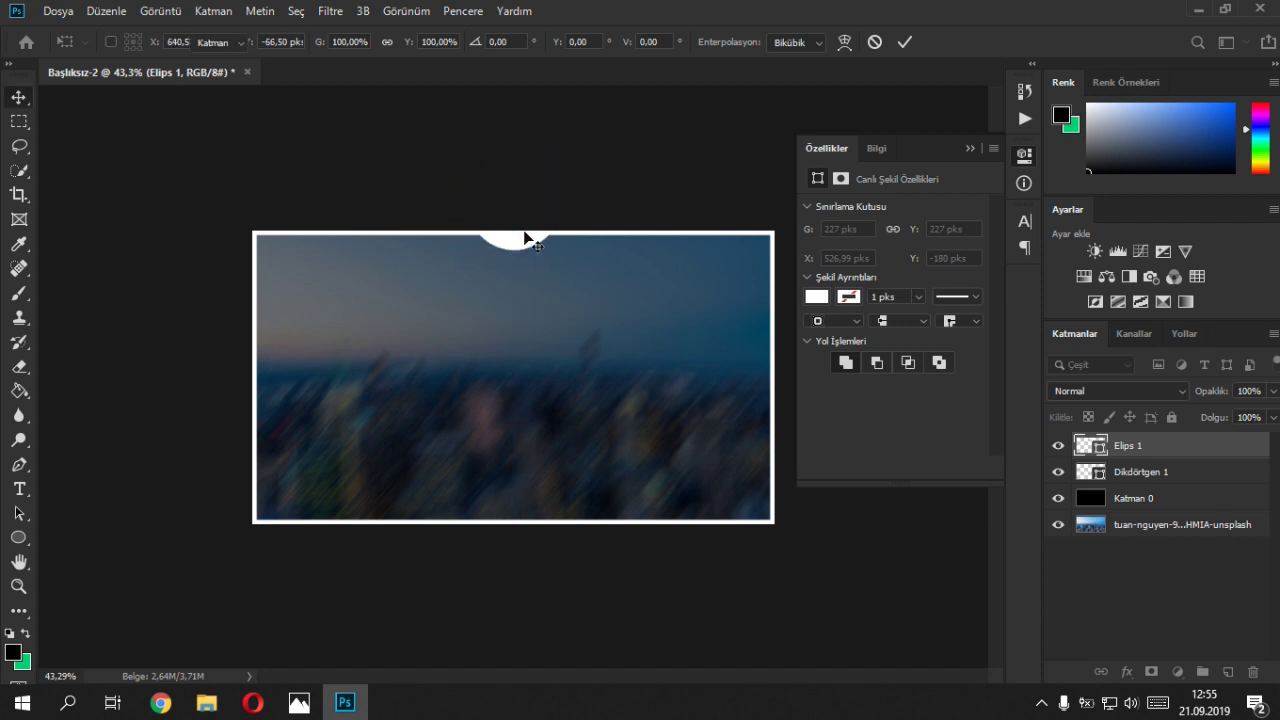
key(Return)
scroll(553, 286, up, 1)
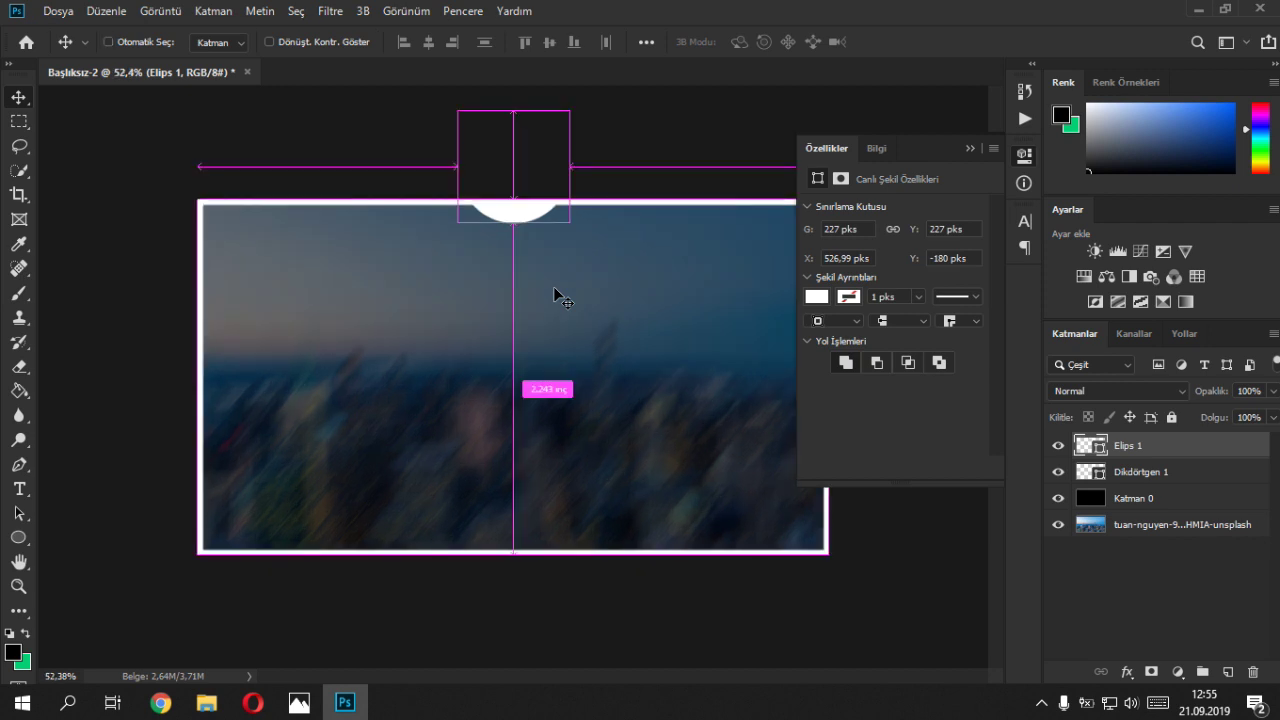
- Duplicate the circle onto the frame's bottom edge, then collapse the Properties panel
key(ctrl+j)
key(ctrl+t)
drag(540, 213, 541, 602)
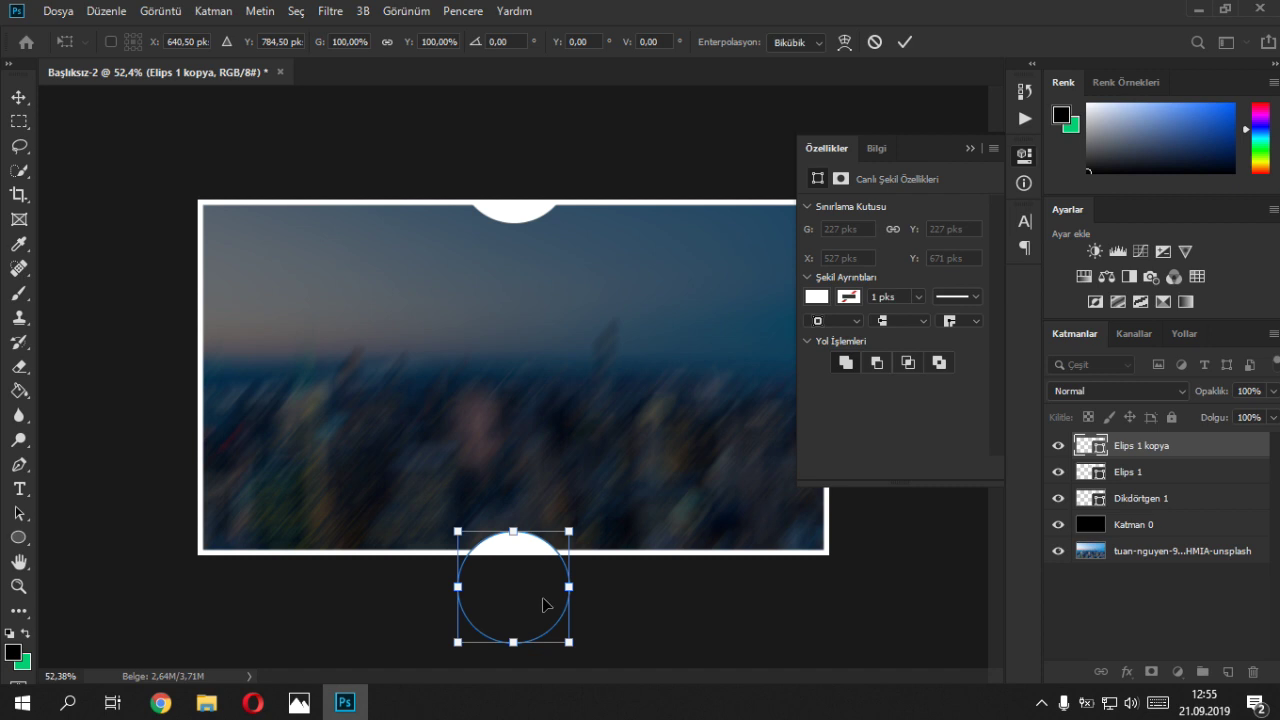
key(Return)
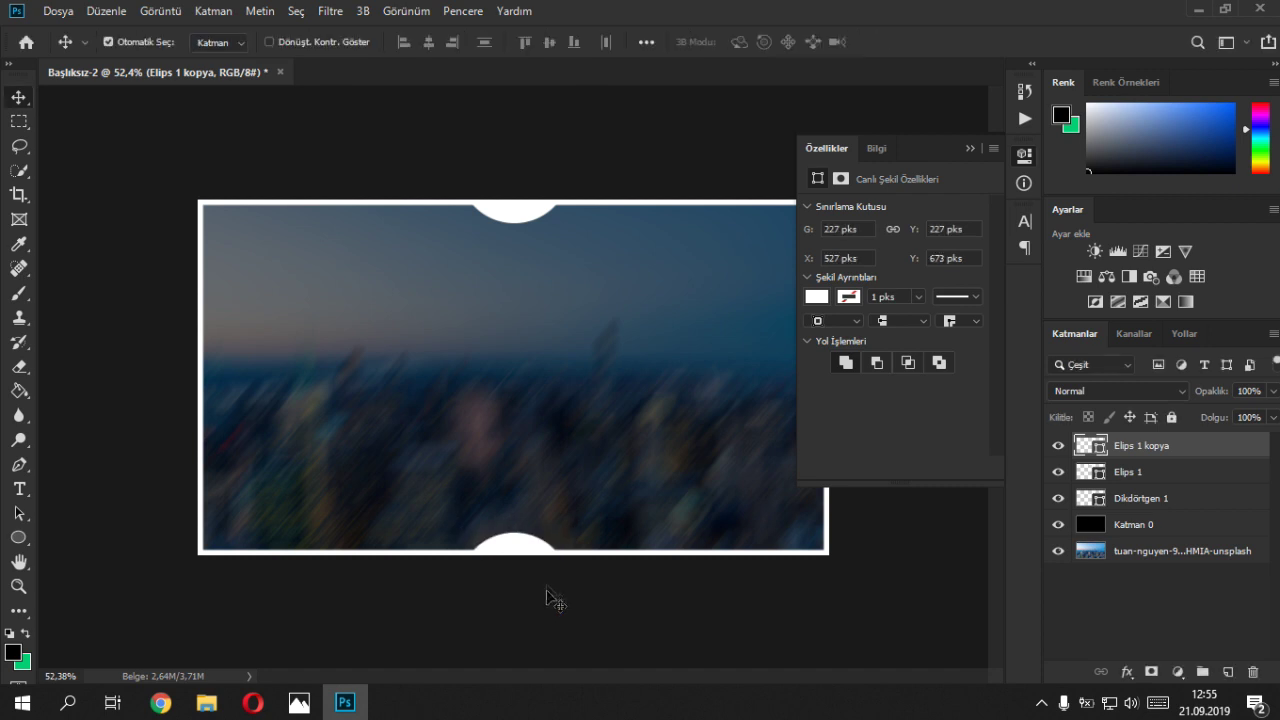
scroll(558, 424, down, 2)
scroll(558, 424, up, 1)
scroll(586, 277, up, 1)
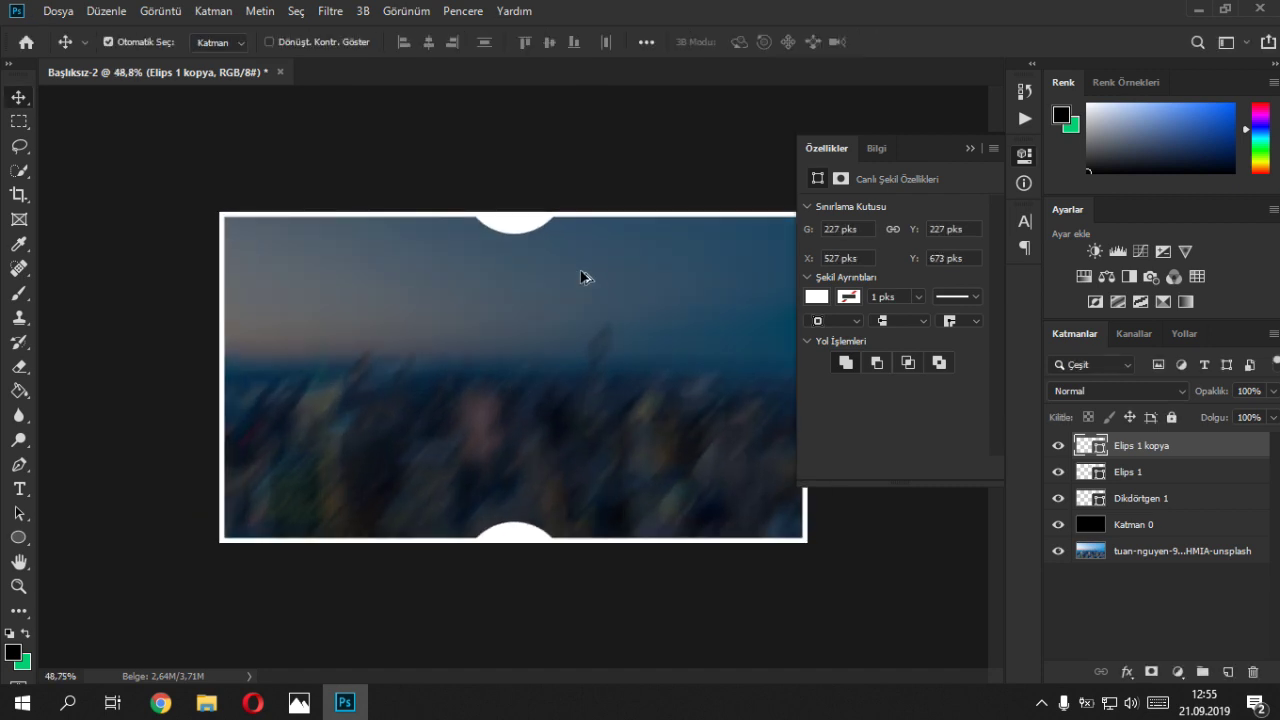
scroll(551, 377, down, 2)
scroll(543, 388, up, 2)
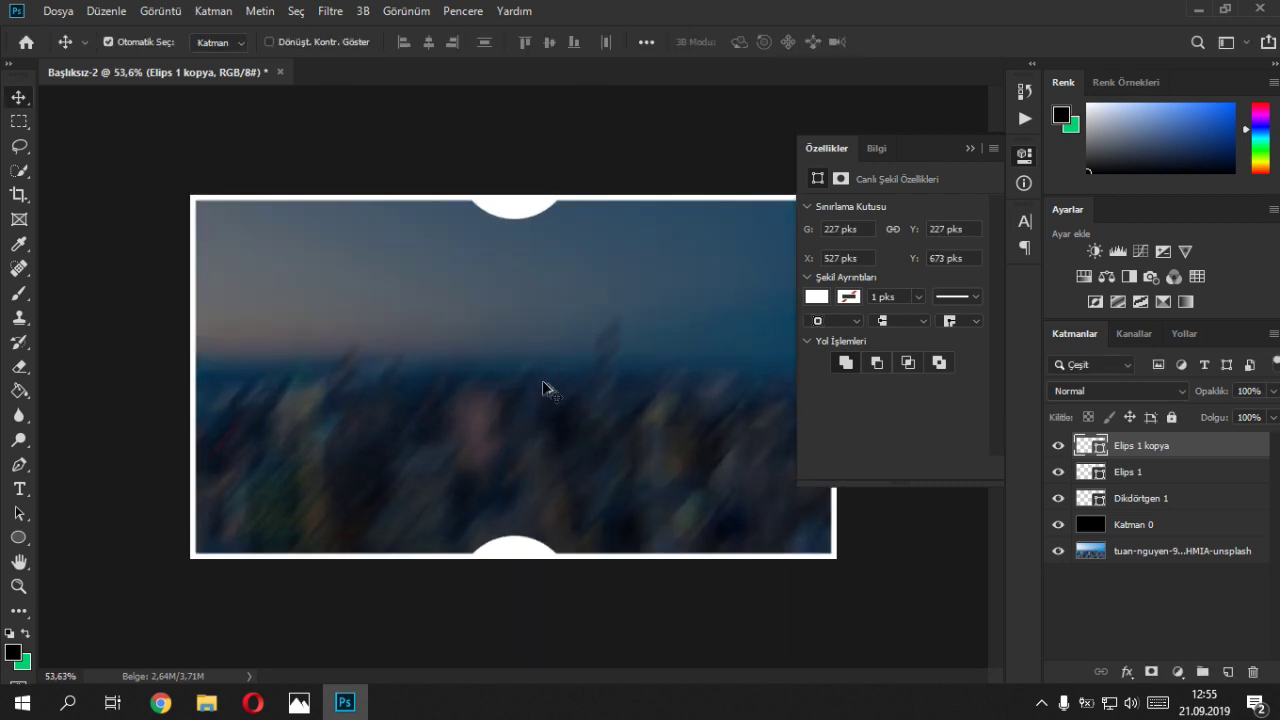
click(967, 150)
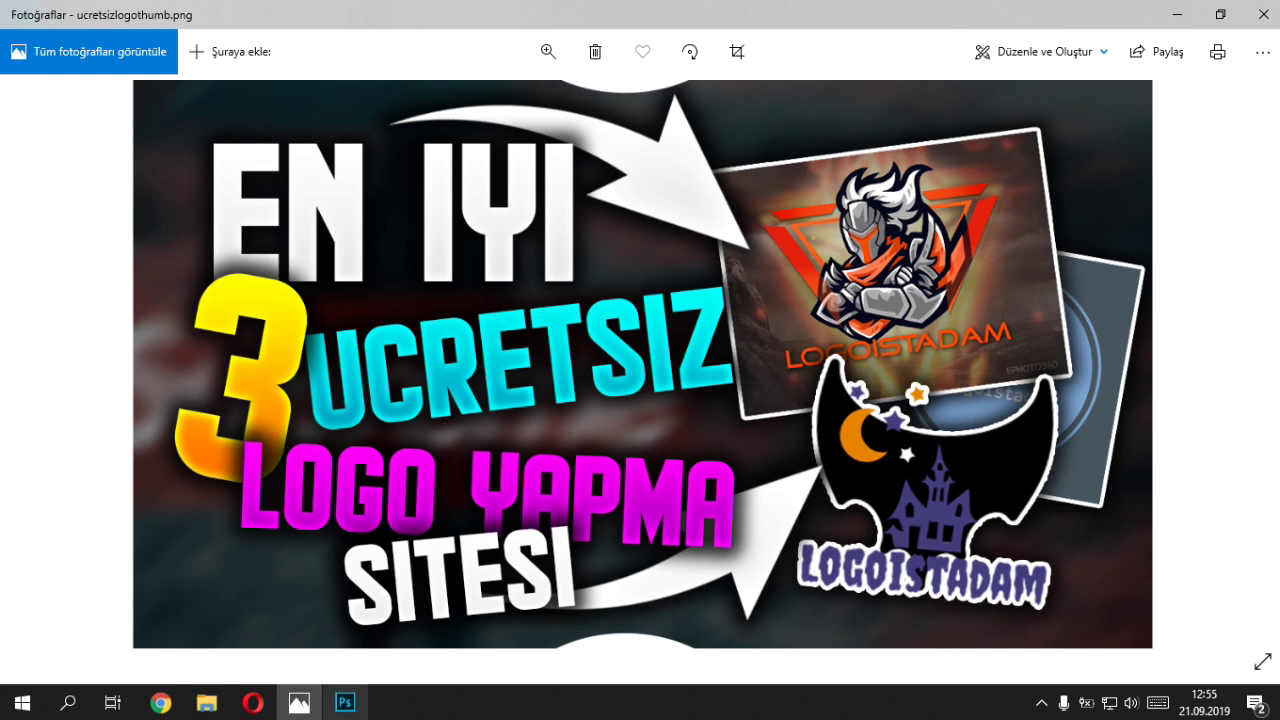
click(345, 705)
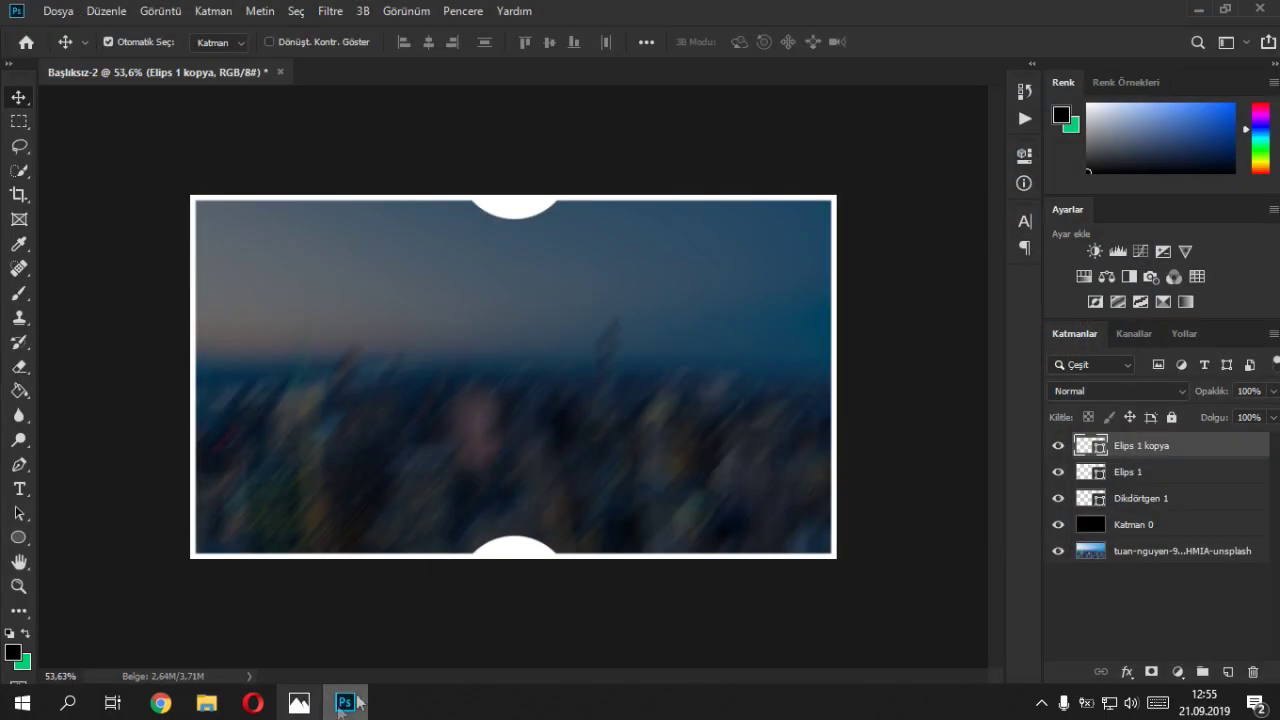
- Type YOUTUBE in white Hindenburg Regular on a new layer near the image top
click(20, 490)
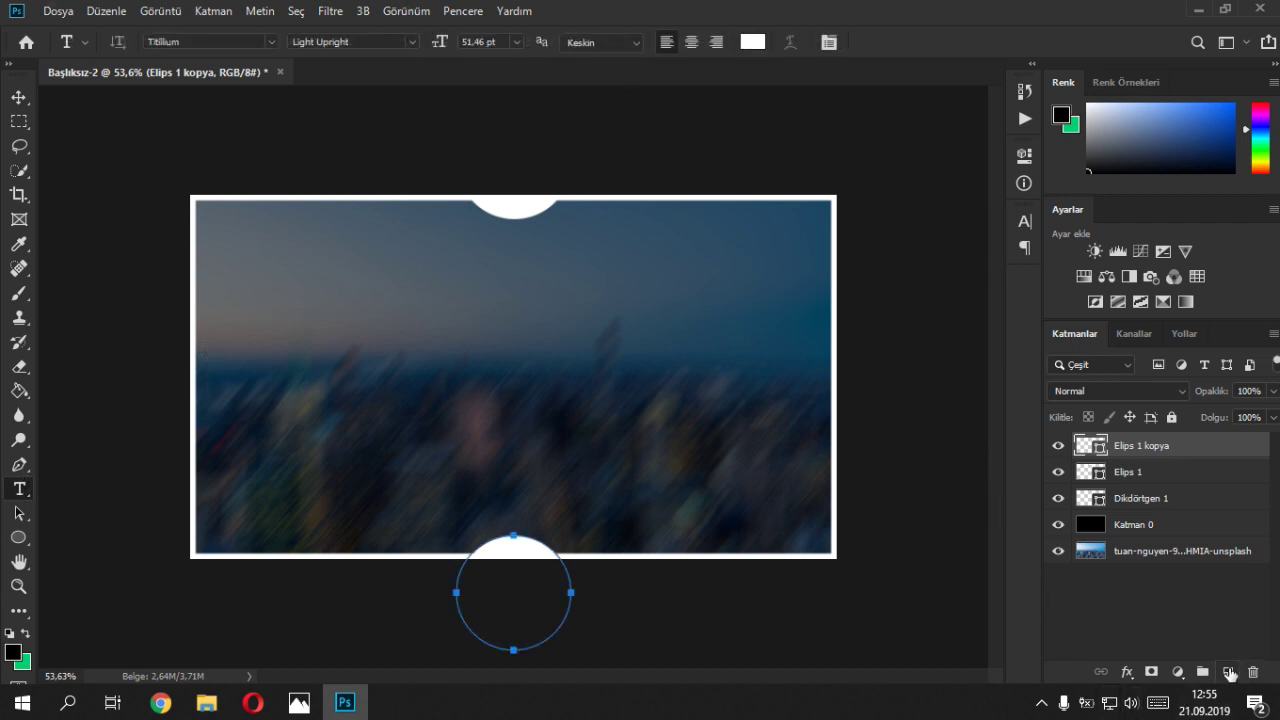
click(1230, 674)
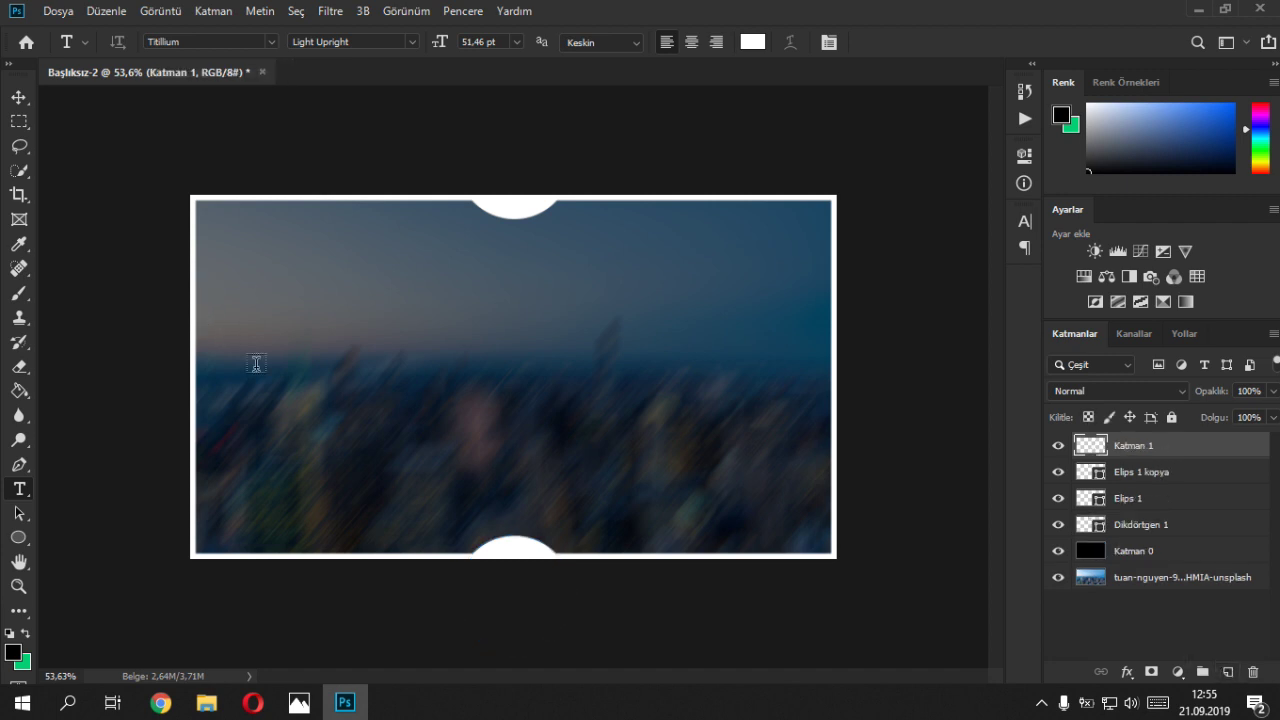
click(284, 317)
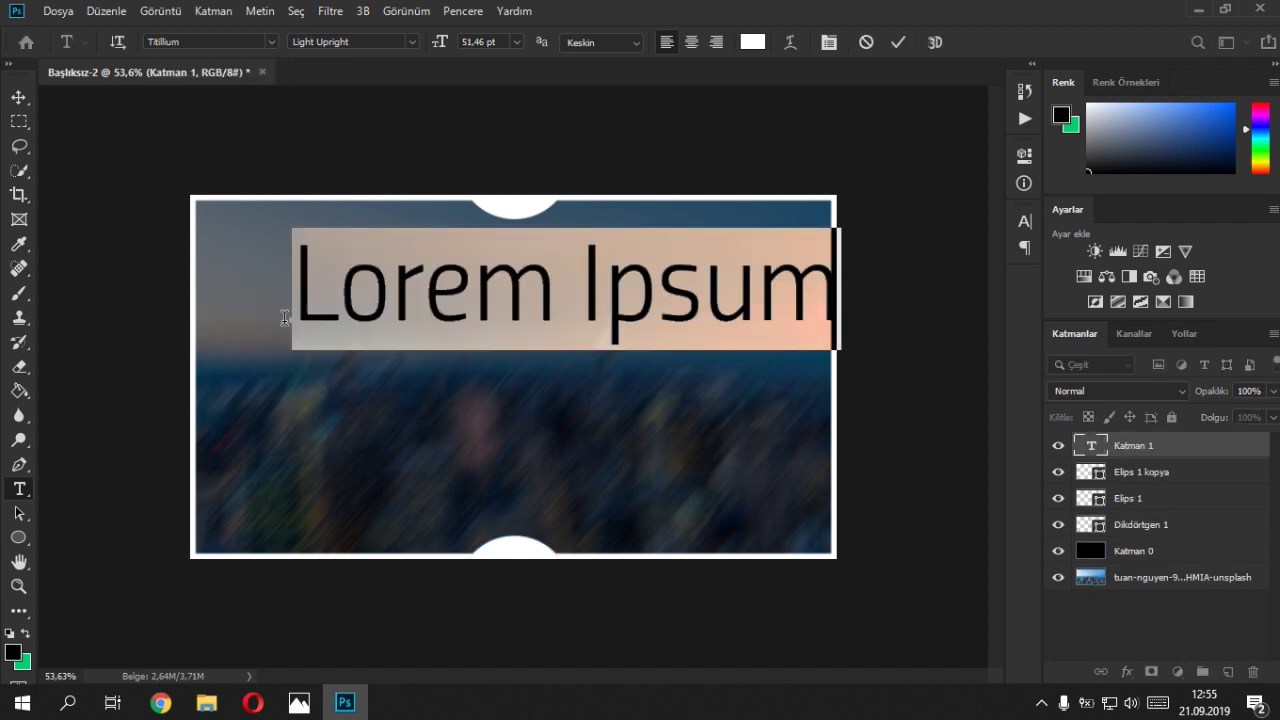
click(197, 40)
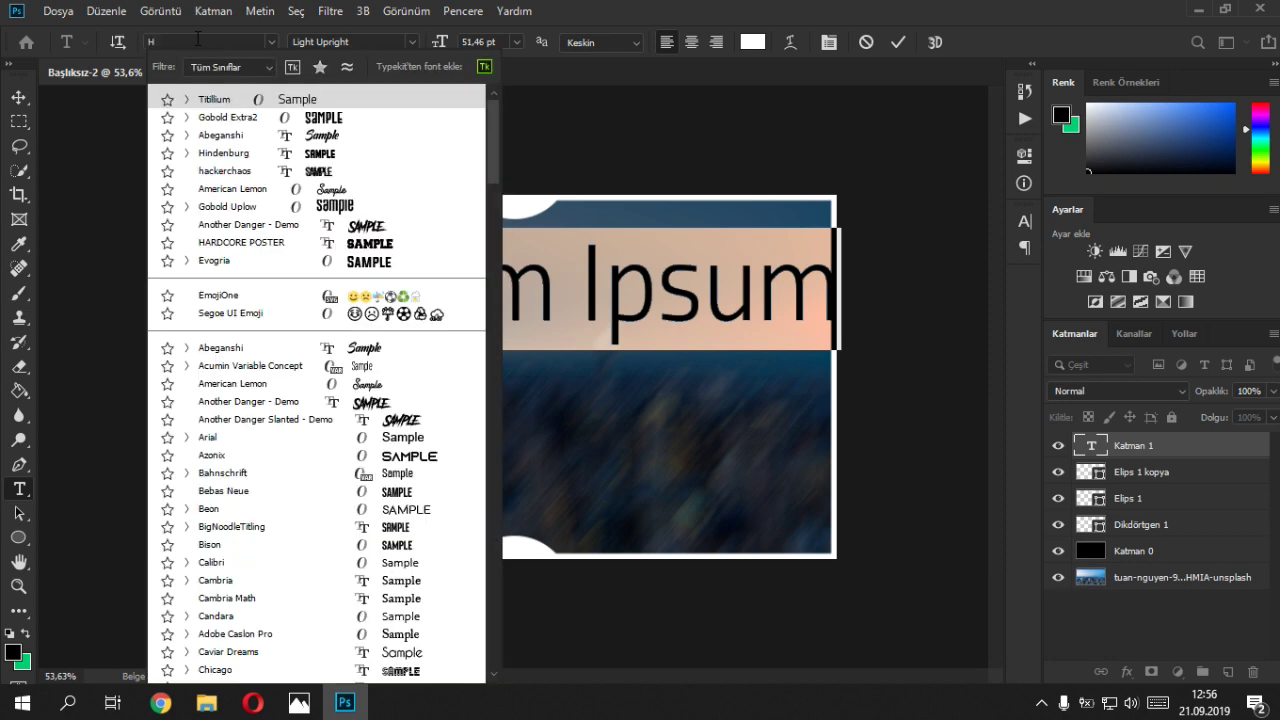
text(HINDE)
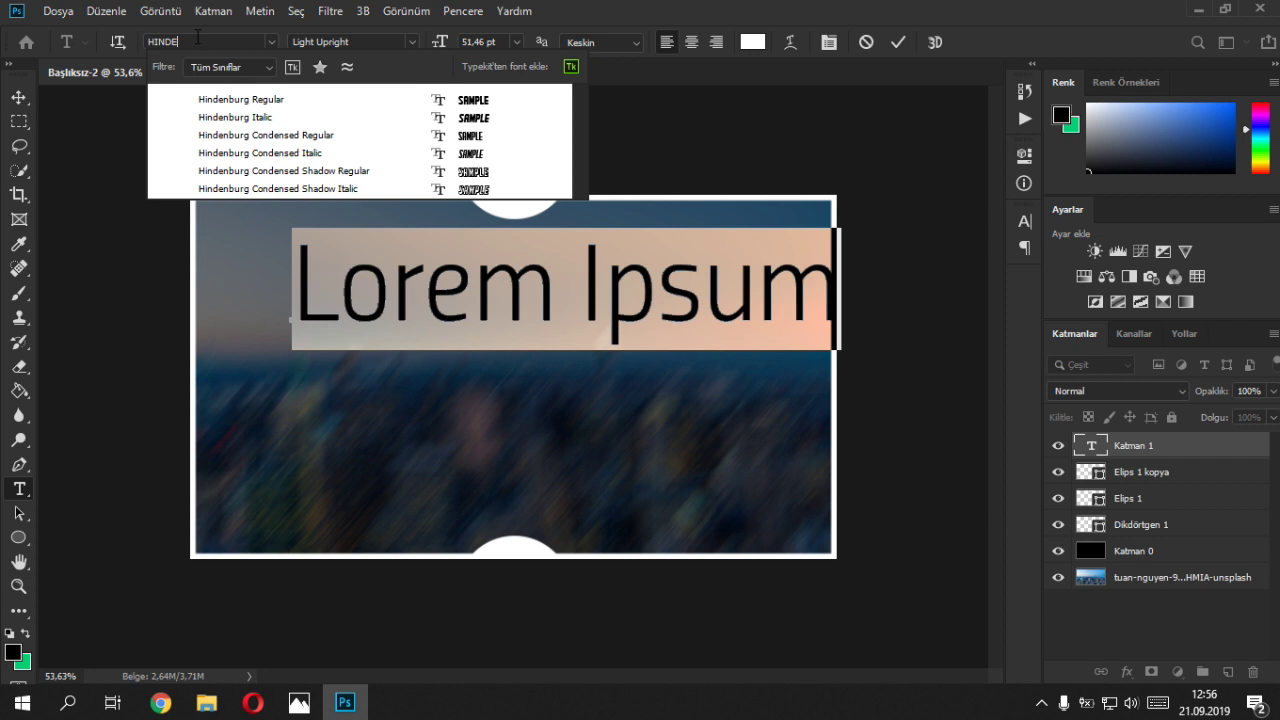
click(276, 99)
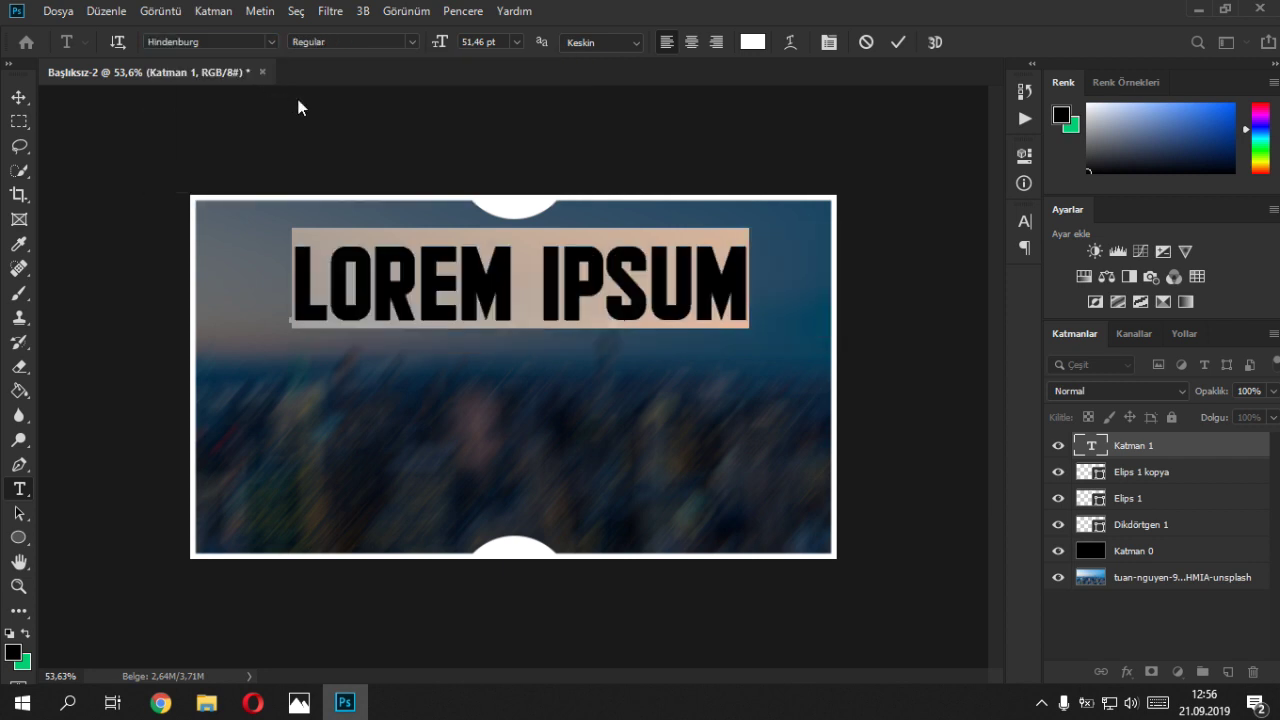
text(YOUTUBE)
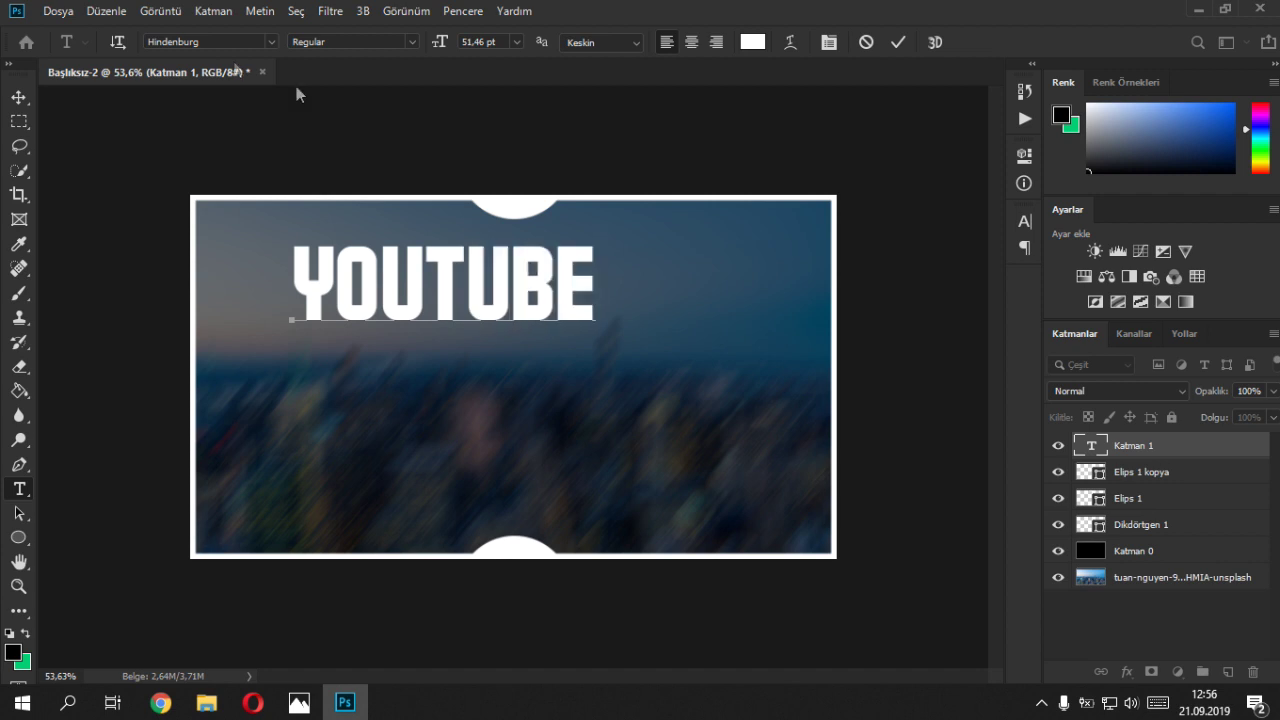
- Move the YOUTUBE text into the upper-left area of the image
click(19, 97)
key(ctrl+t)
drag(471, 278, 391, 289)
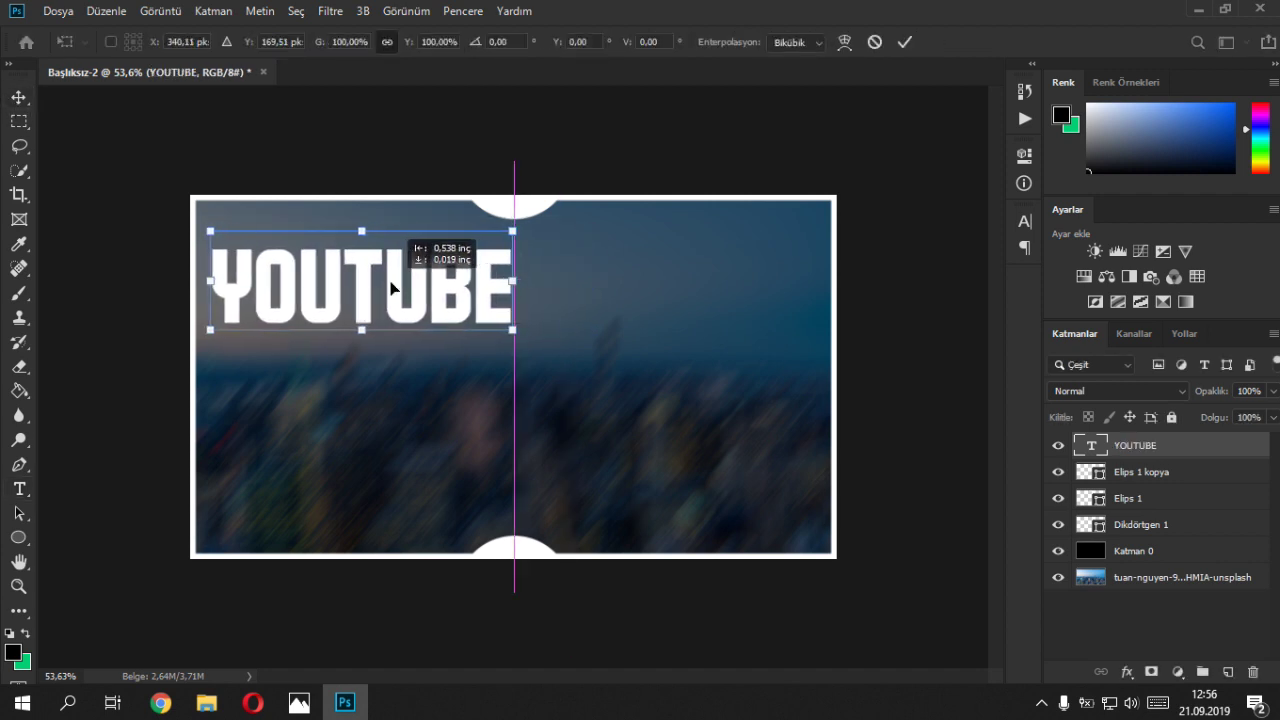
key(Return)
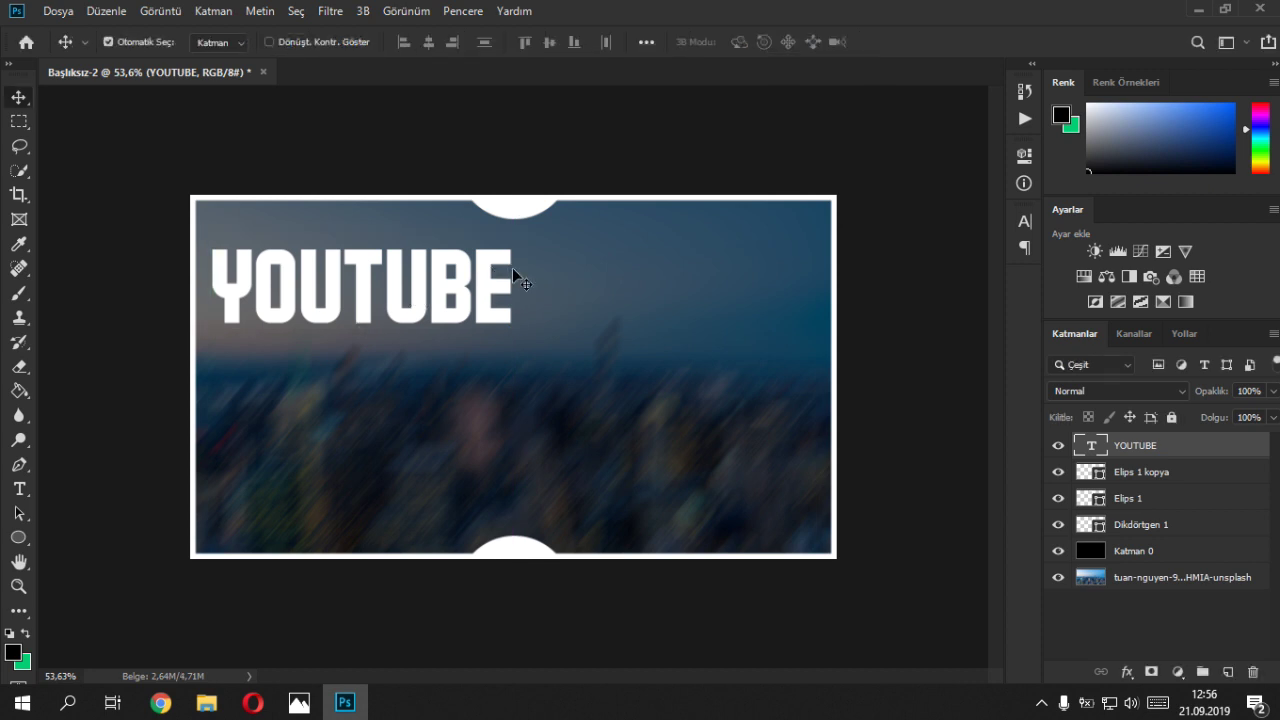
double_click(1241, 452)
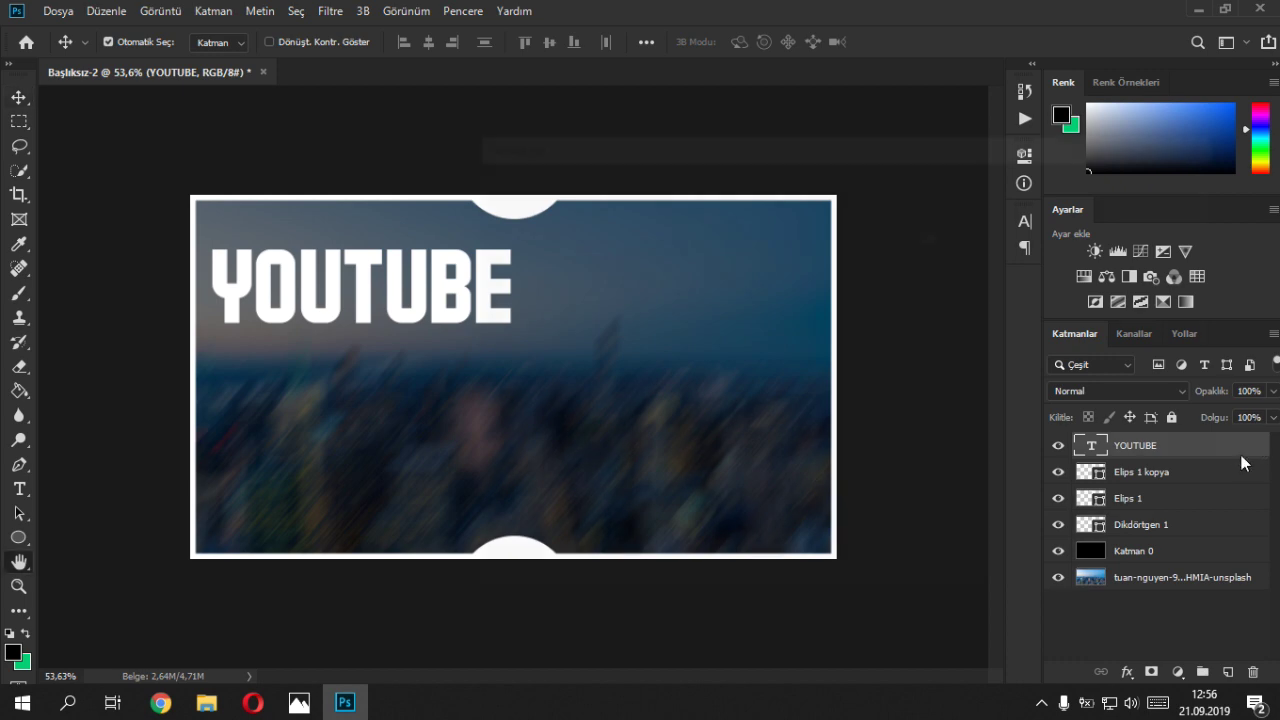
- Give YOUTUBE a black drop shadow (23% spread, 43 px size) and enable Gradient Overlay
drag(577, 146, 774, 149)
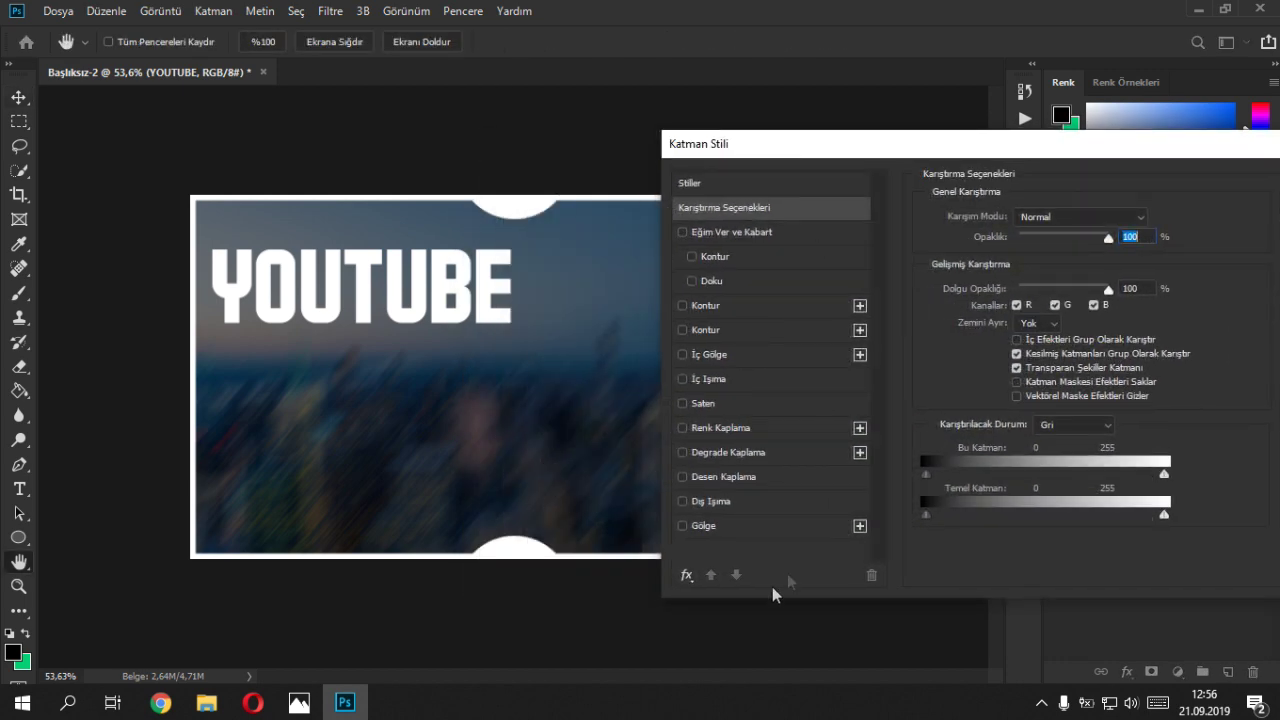
click(683, 526)
click(716, 526)
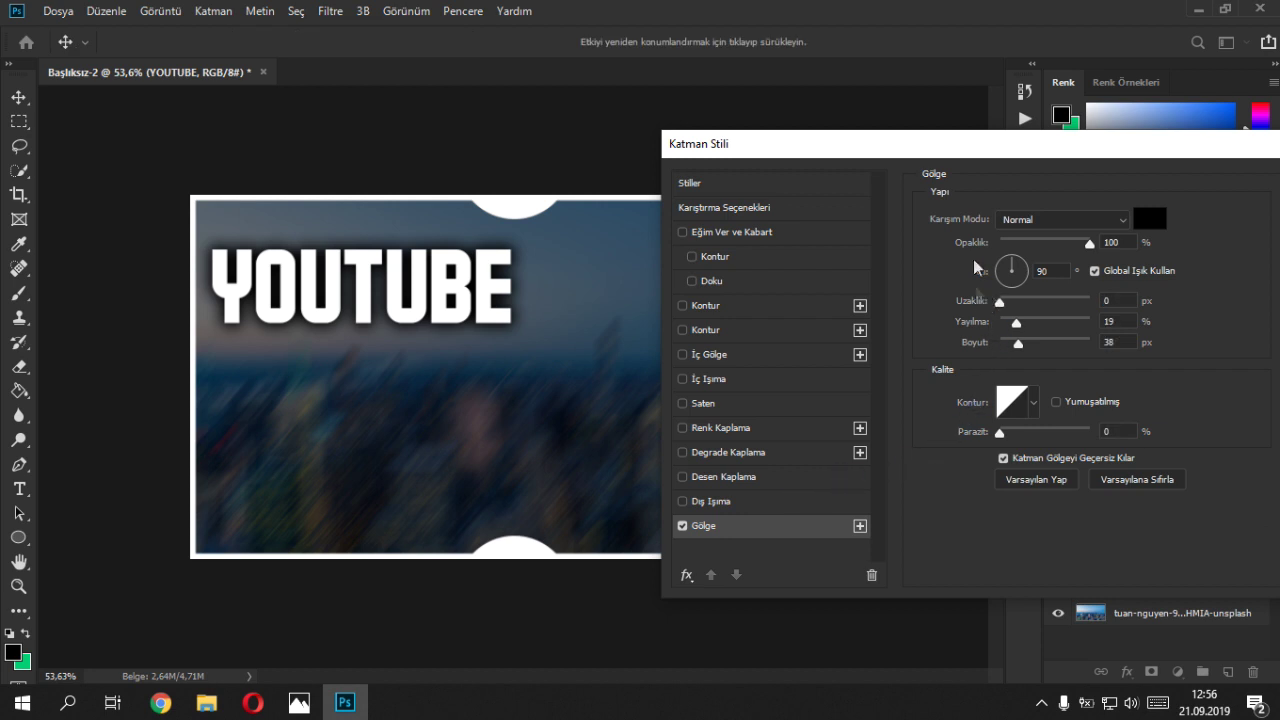
mouse_move(978, 344)
mouse_down()
mouse_move(995, 326)
mouse_move(980, 332)
mouse_up()
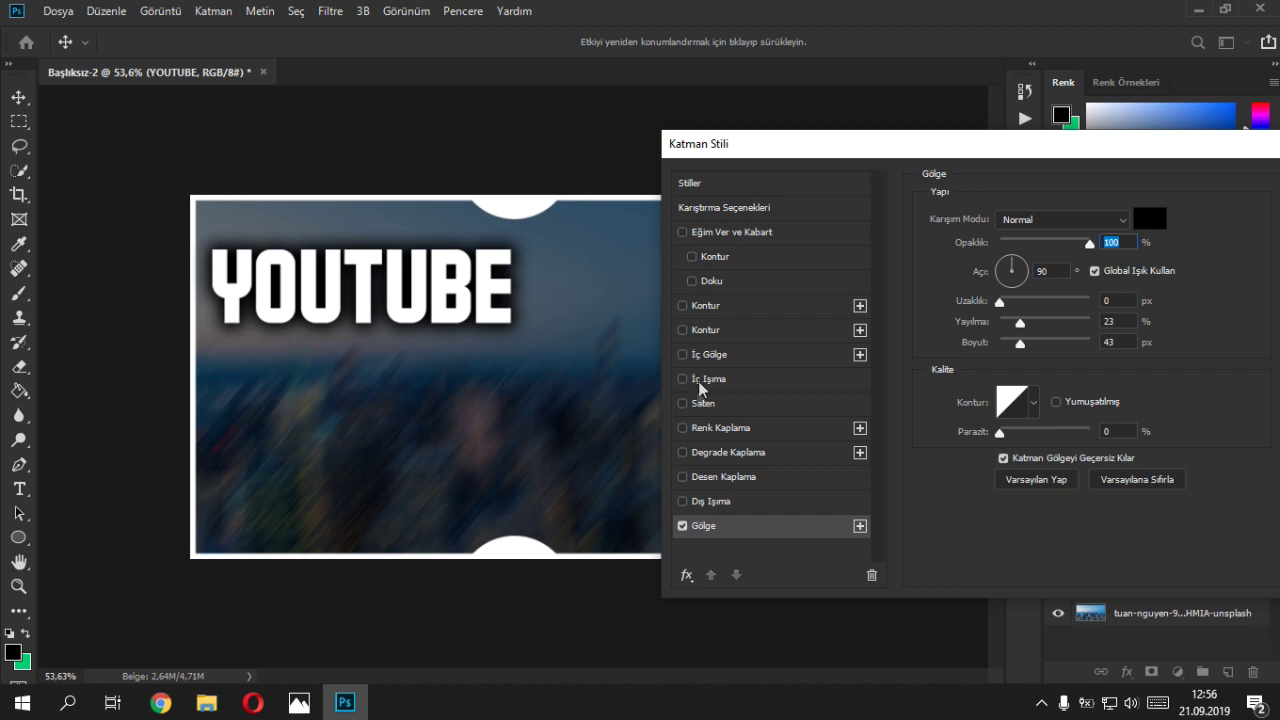
click(683, 452)
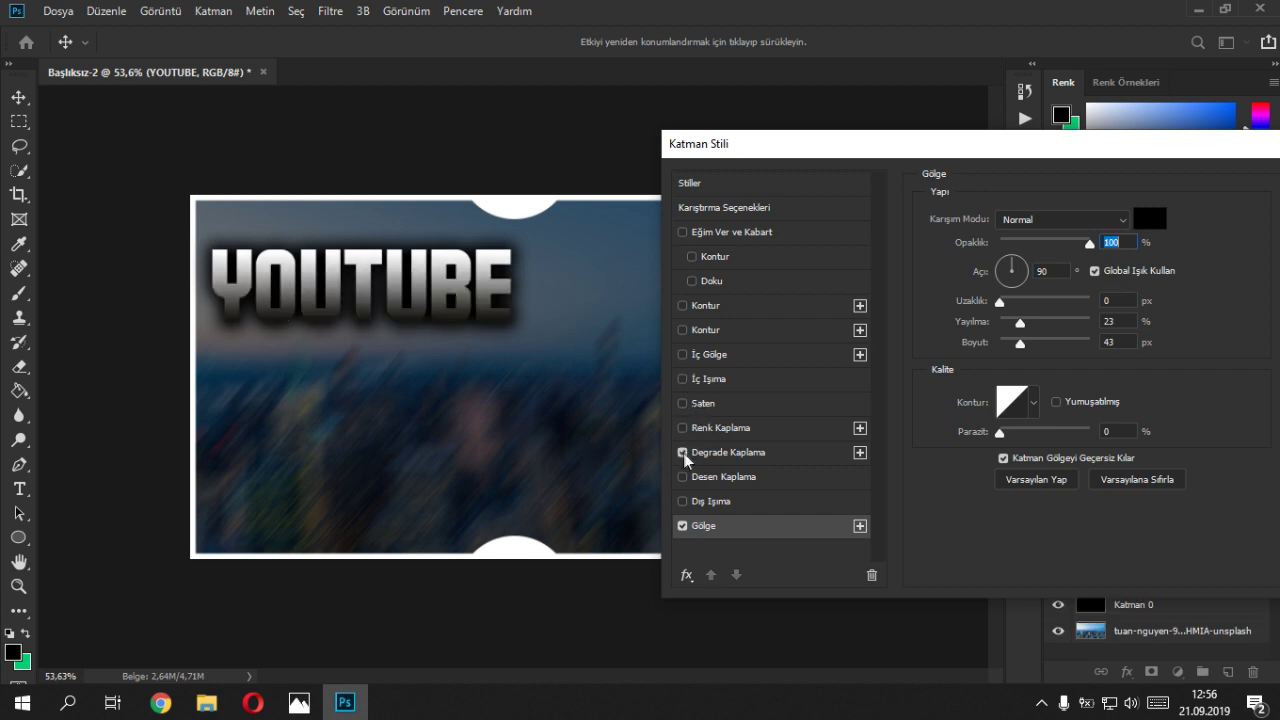
- Set the gradient overlay's left stop to light grey #c2c2c2 for a grey-to-white fill
click(737, 452)
click(1009, 264)
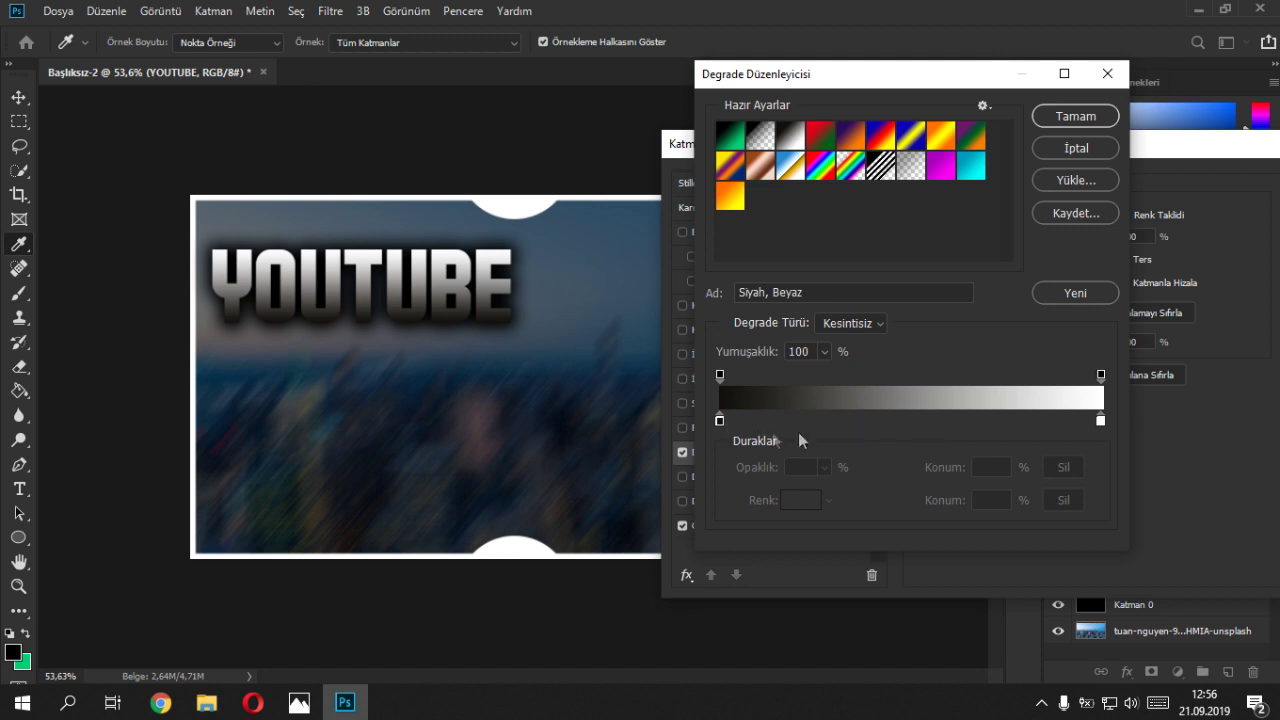
click(720, 424)
click(800, 500)
click(635, 208)
click(636, 217)
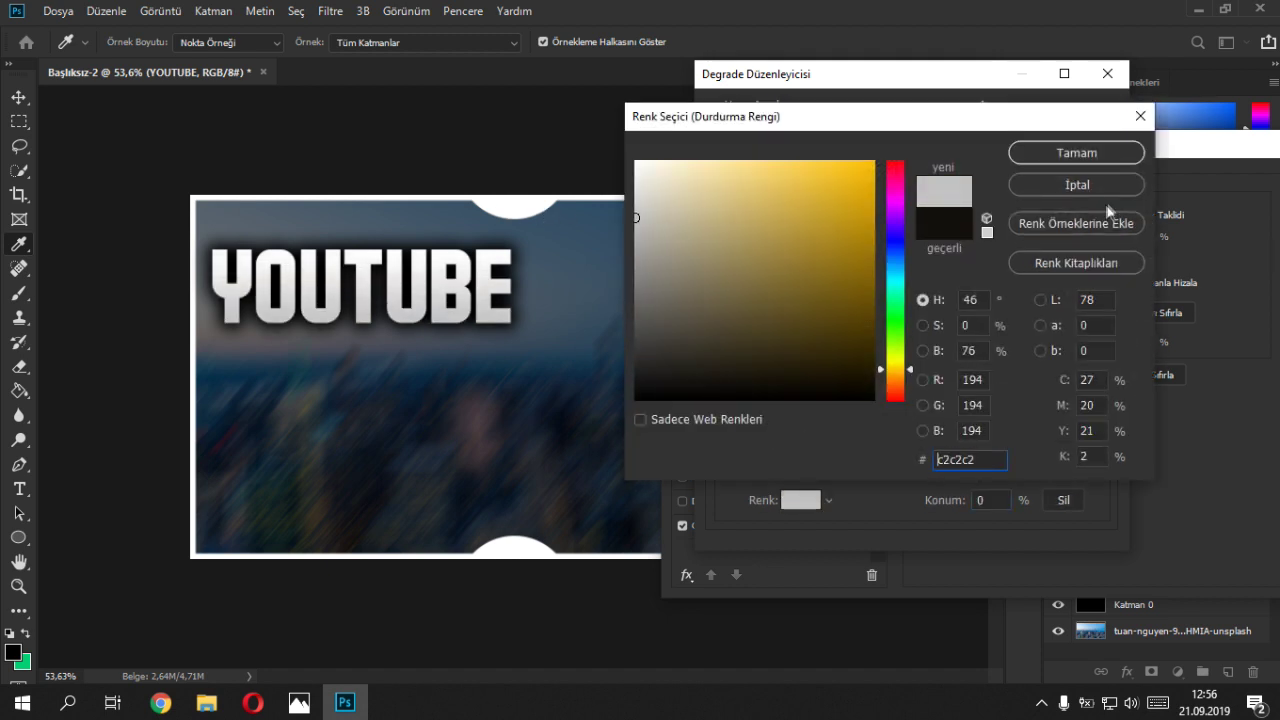
click(1023, 151)
click(1068, 116)
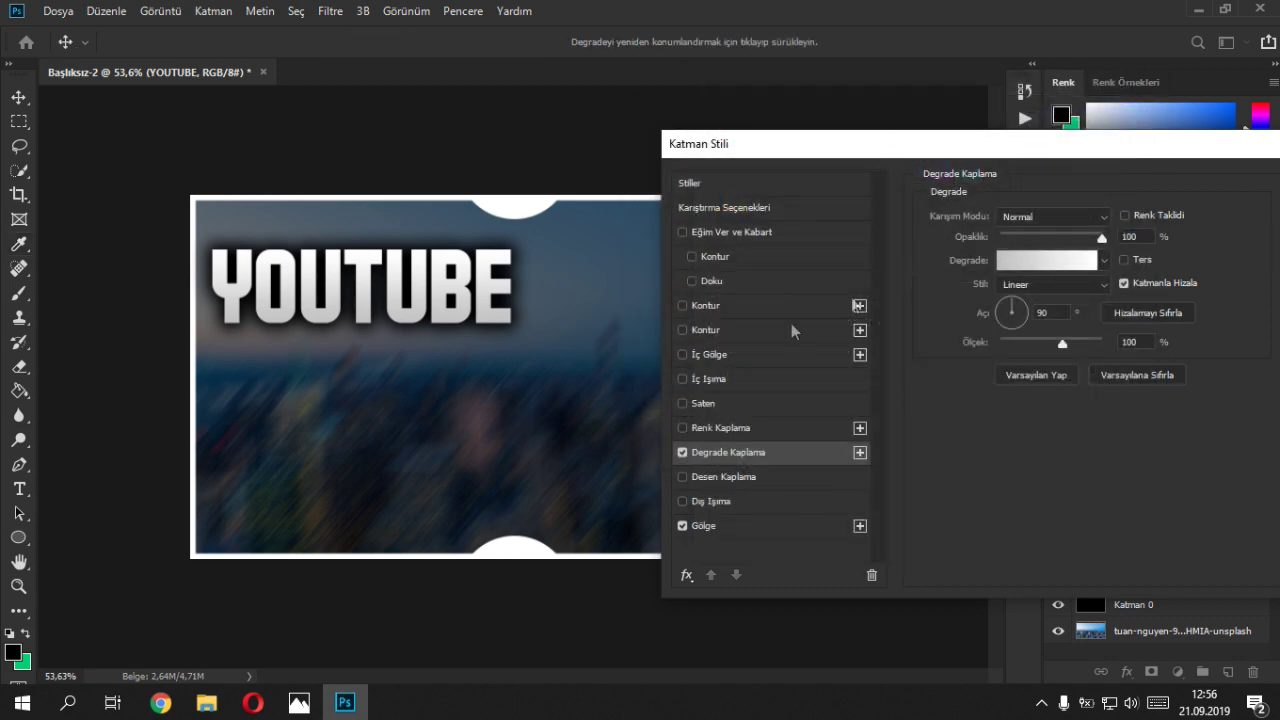
- Add a 17 px inner glow to YOUTUBE and apply the layer style
click(683, 379)
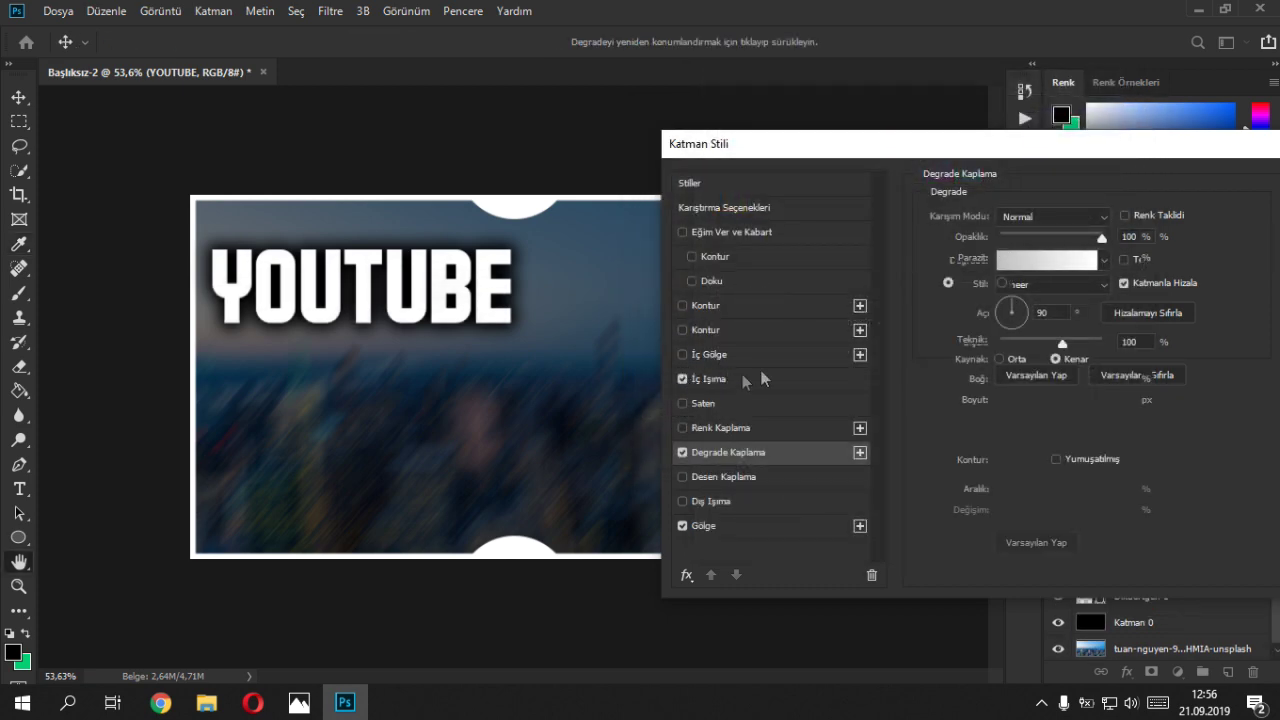
click(725, 380)
drag(942, 395, 797, 369)
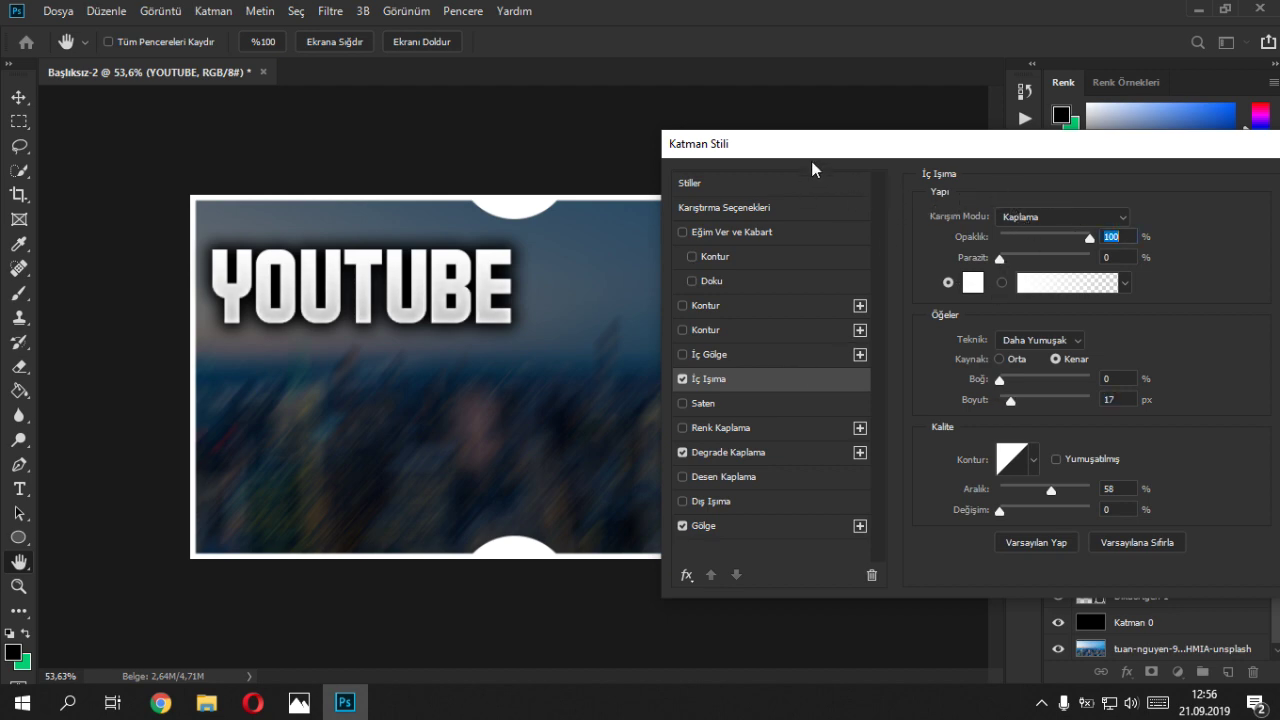
drag(793, 152, 288, 110)
click(886, 140)
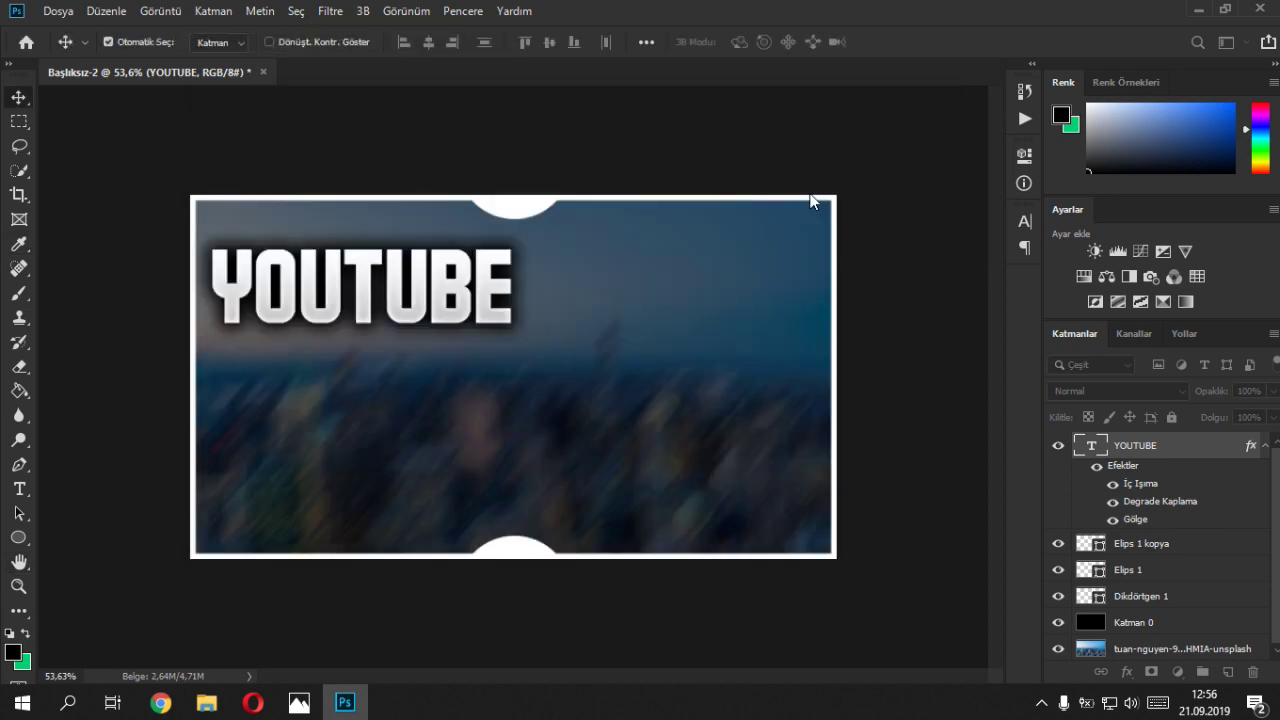
- Duplicate the YOUTUBE layer and retype the copy as THUMBNAIL
scroll(371, 360, up, 1)
scroll(402, 348, down, 2)
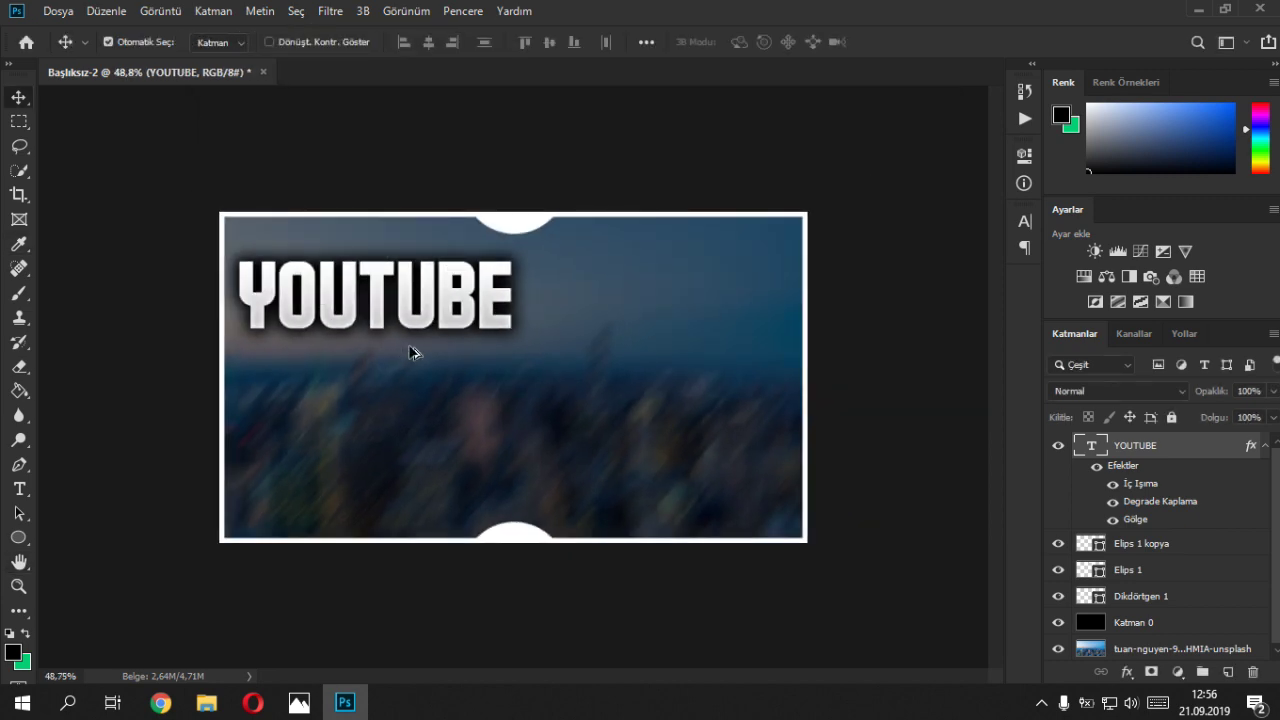
key(alt+Tab)
click(16, 490)
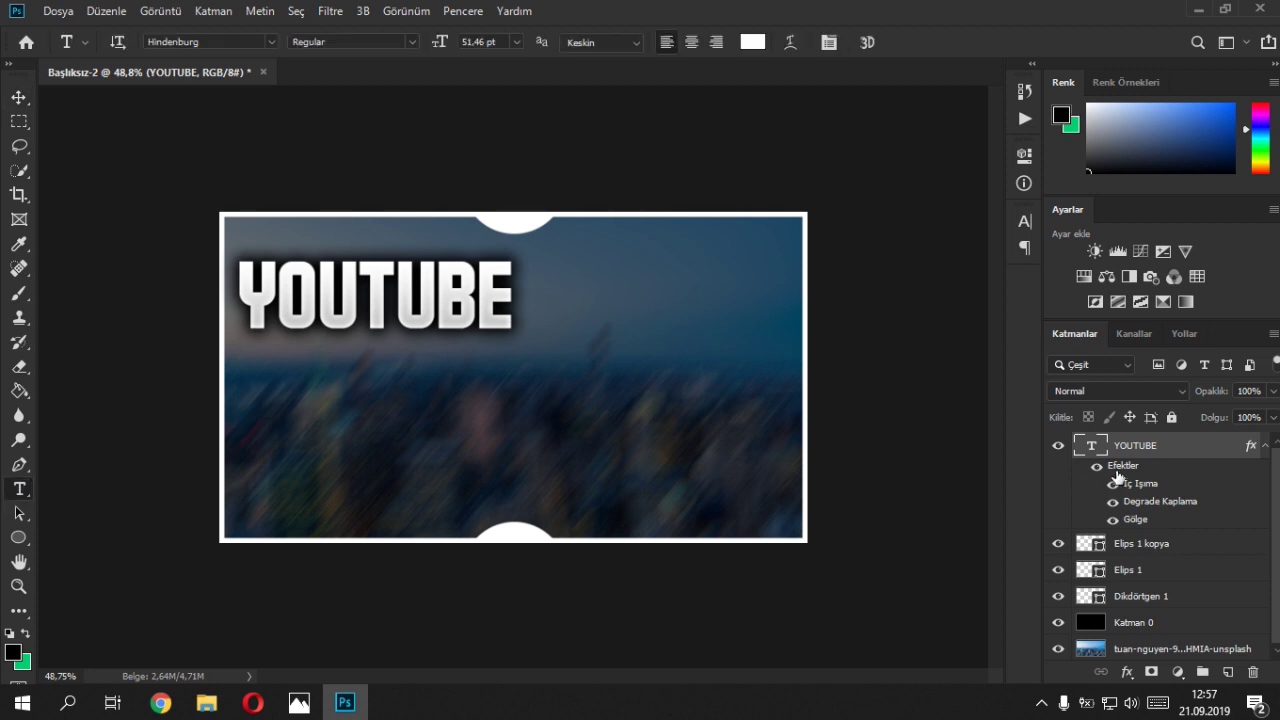
key(ctrl+j)
double_click(1090, 447)
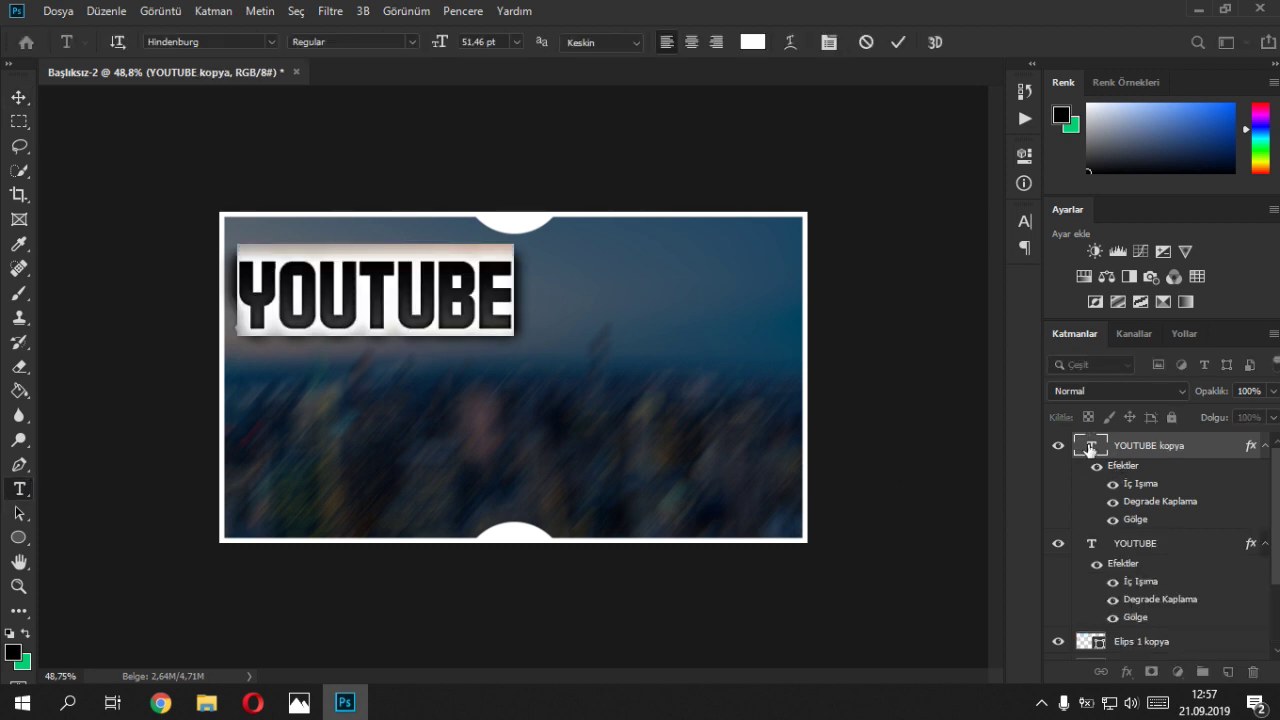
text(THUMBNAIL)
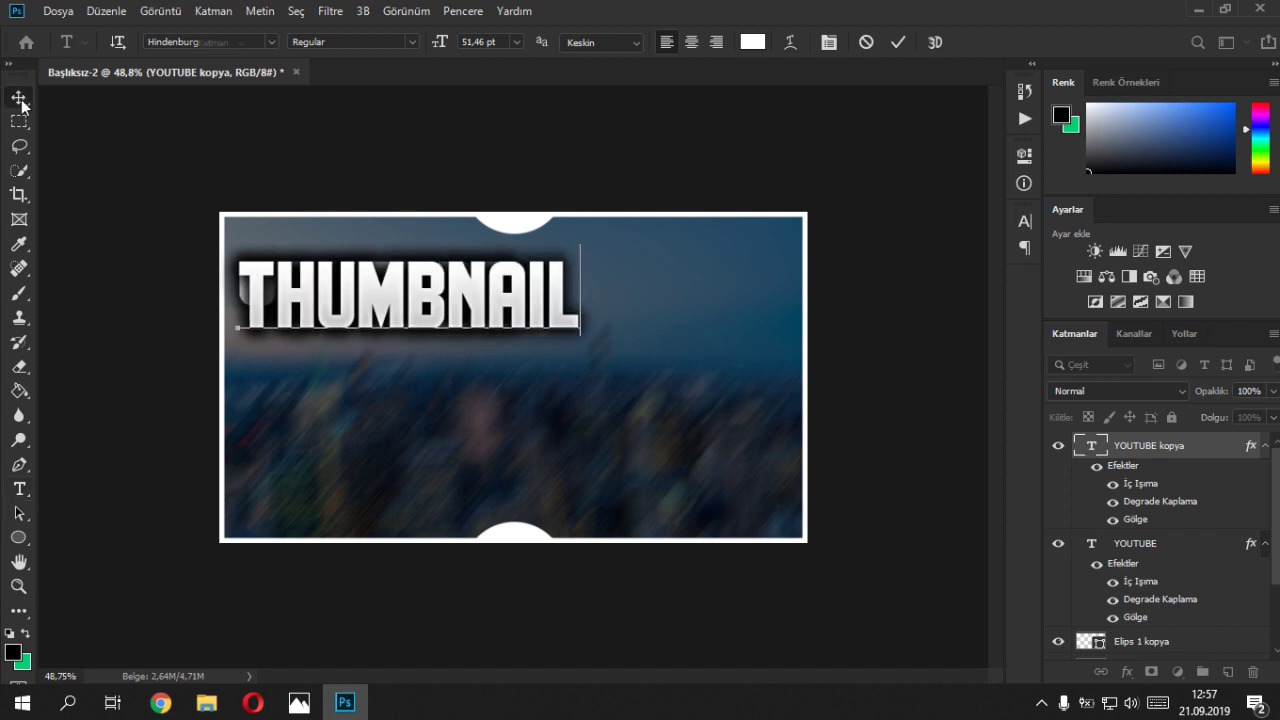
click(18, 97)
- Move THUMBNAIL below YOUTUBE and tilt it about -5.5 degrees
key(ctrl+t)
drag(498, 306, 510, 378)
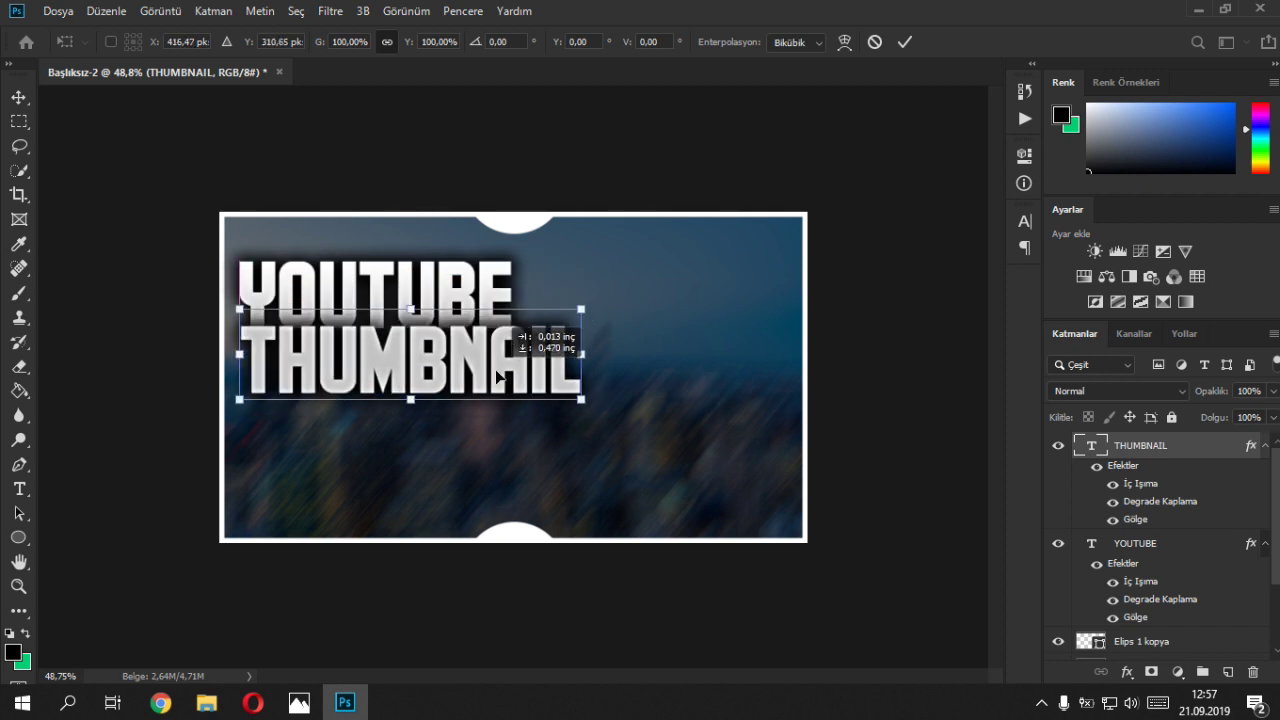
mouse_move(600, 372)
mouse_down()
mouse_move(628, 354)
mouse_move(651, 384)
mouse_up()
key(Return)
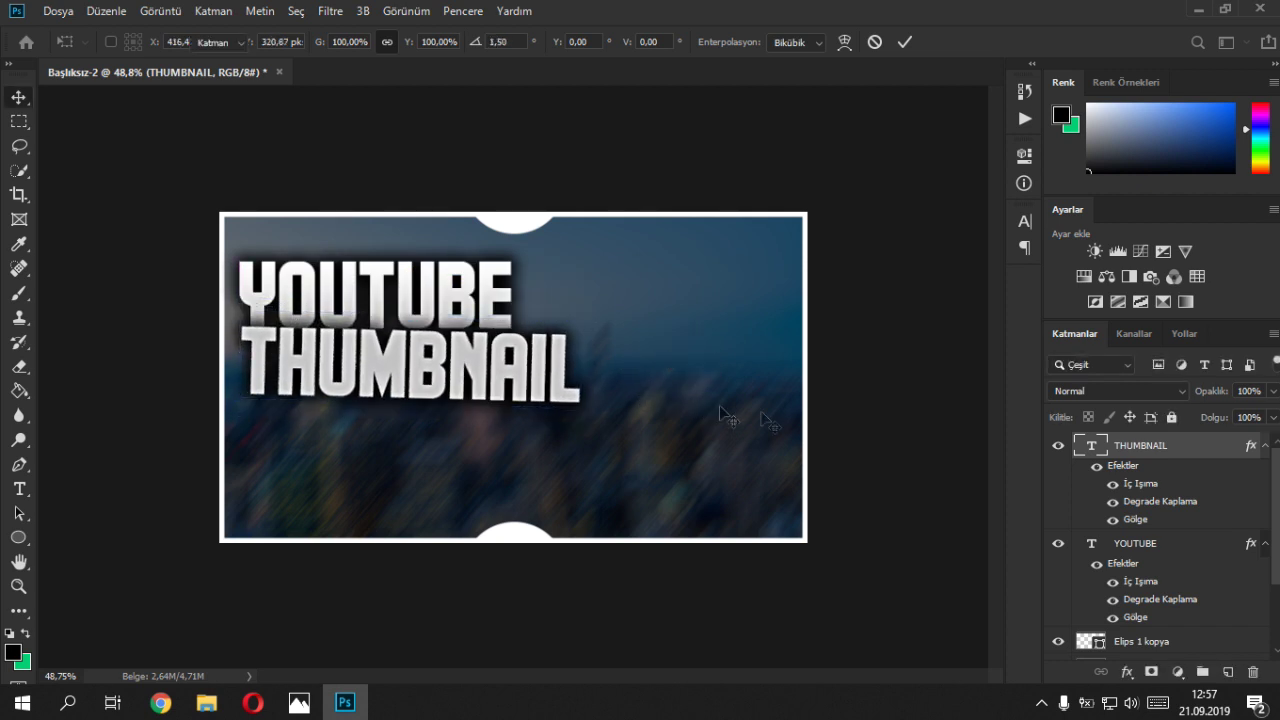
double_click(1246, 447)
- Change THUMBNAIL's gradient overlay to orange-to-yellow, removing the extra orange stop
drag(403, 112, 823, 112)
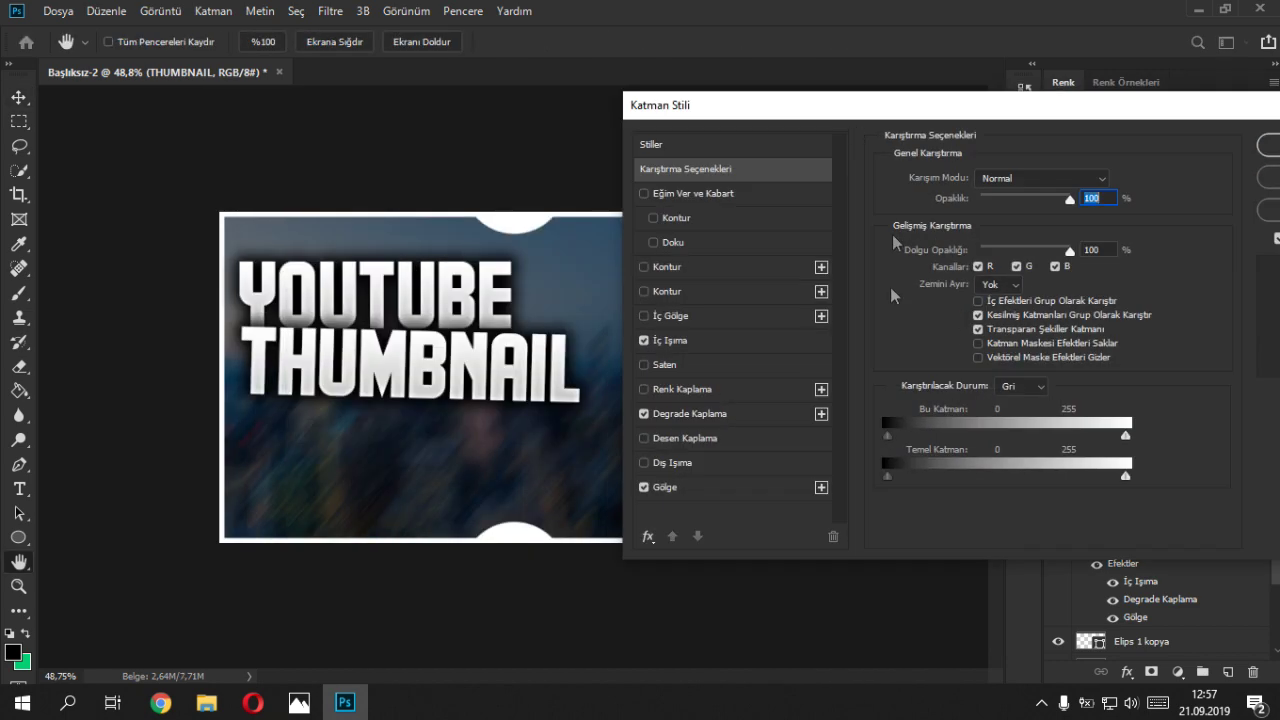
click(697, 416)
click(1020, 222)
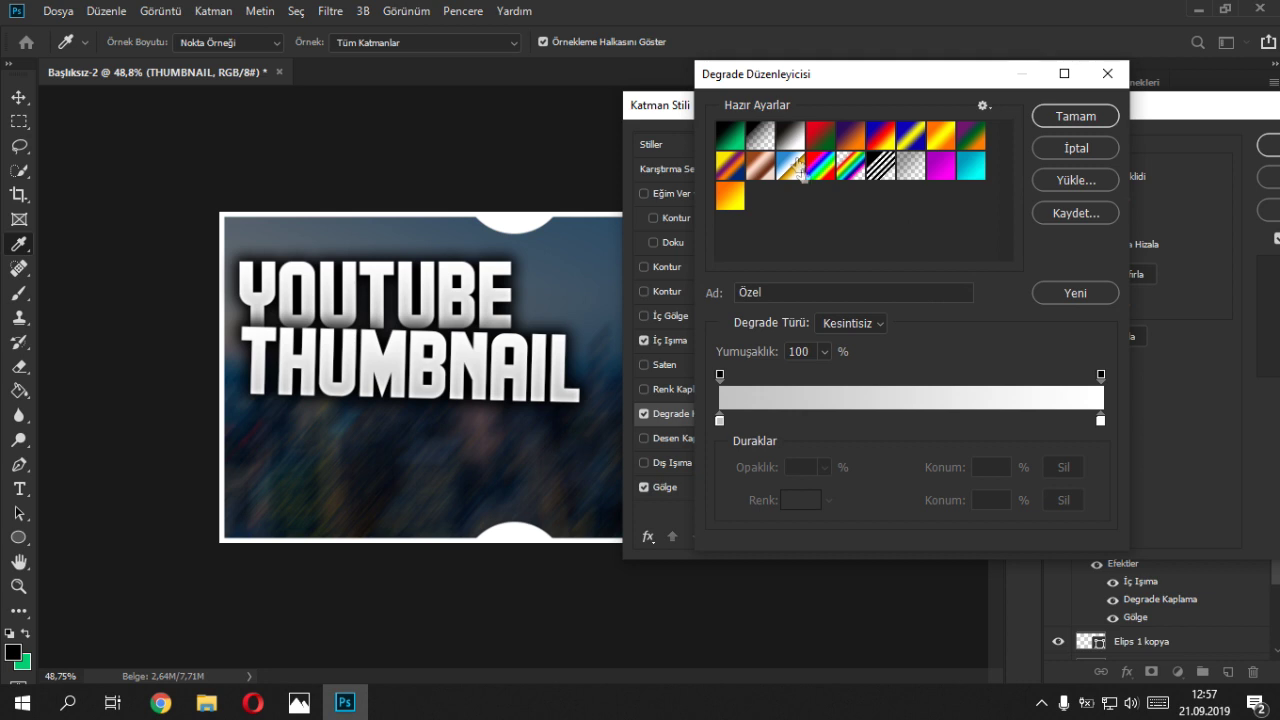
click(735, 208)
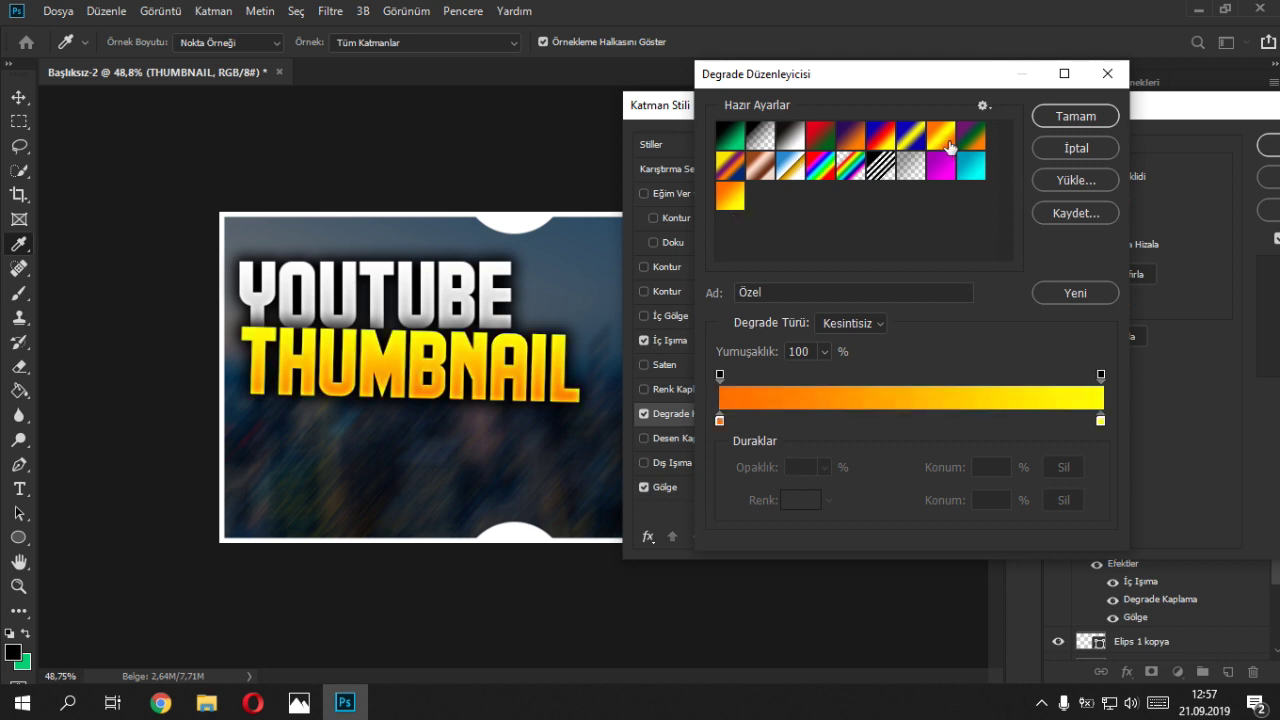
click(945, 144)
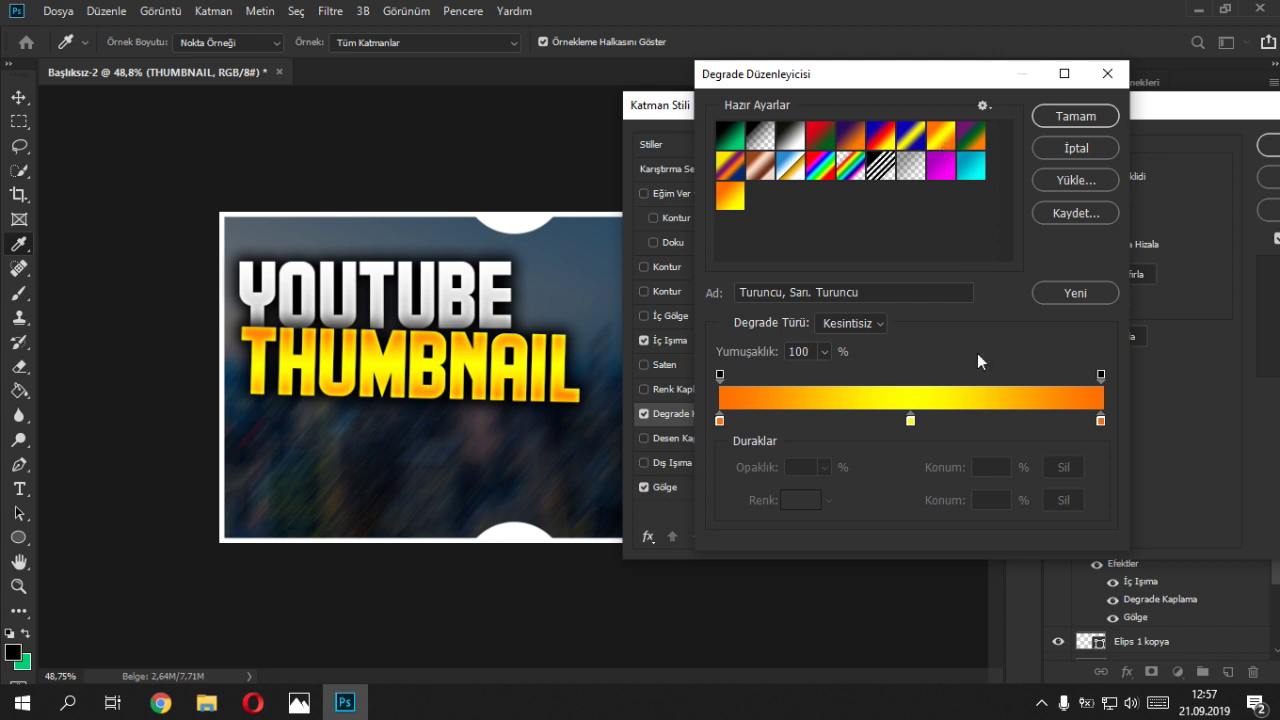
mouse_move(911, 421)
mouse_down()
mouse_move(1141, 410)
mouse_move(1074, 420)
mouse_up()
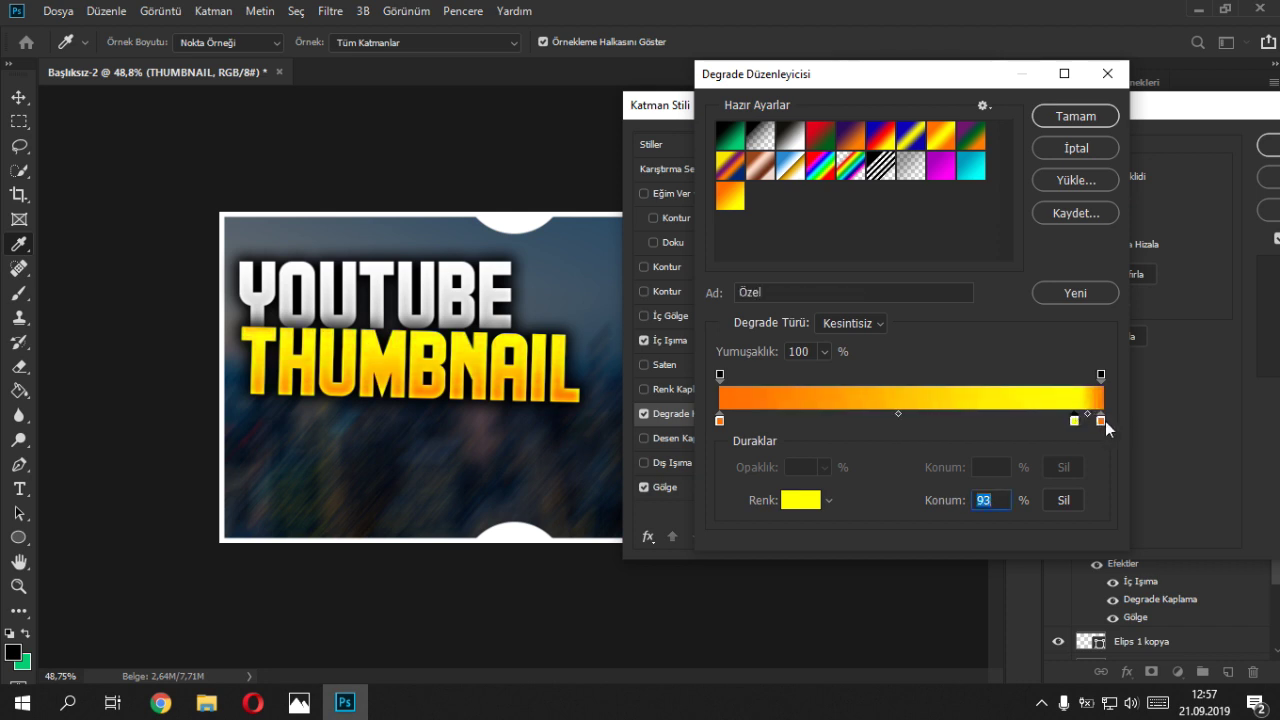
click(1102, 421)
click(1062, 504)
drag(1077, 423, 1132, 406)
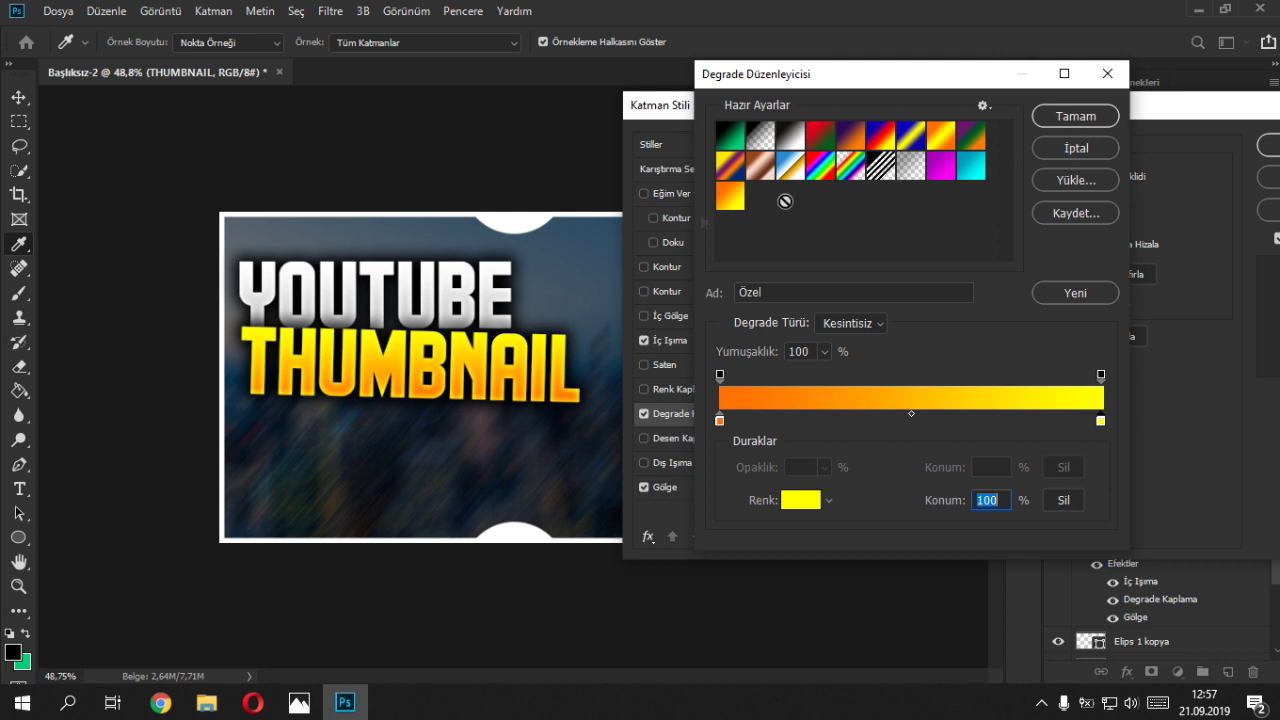
click(1090, 118)
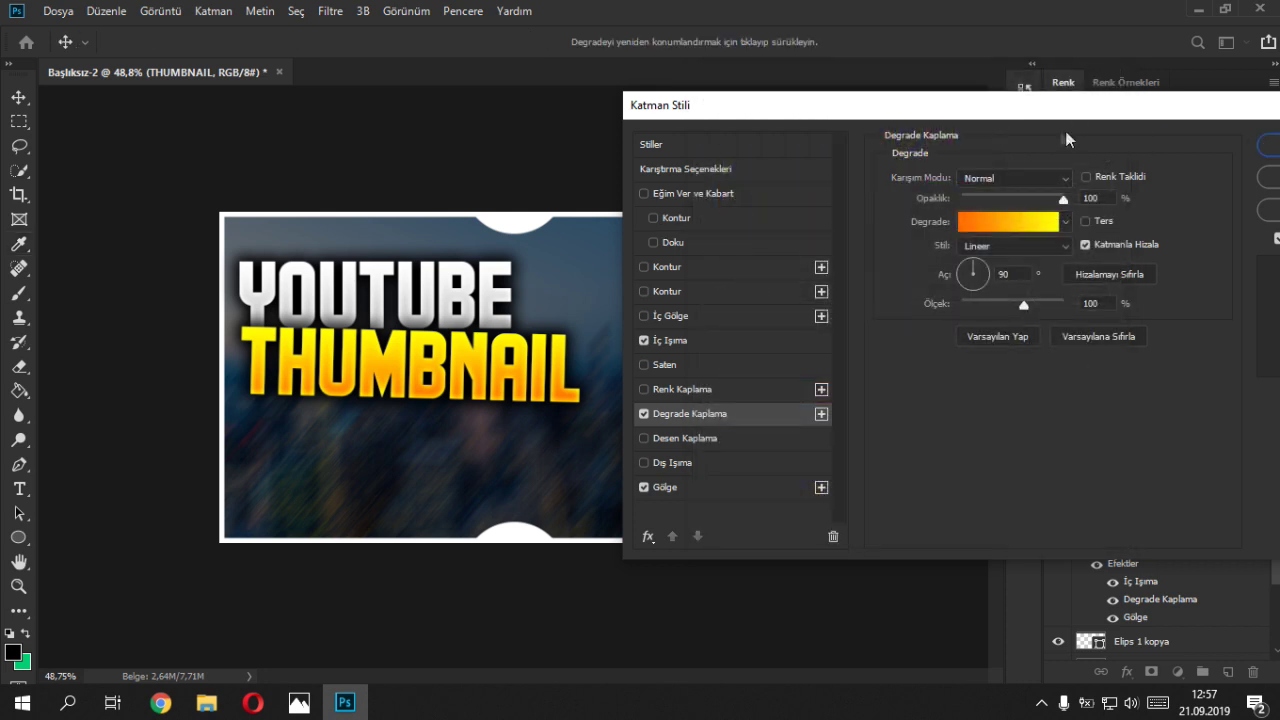
- Apply the gradient style and shift THUMBNAIL slightly right and down
drag(965, 104, 1104, 104)
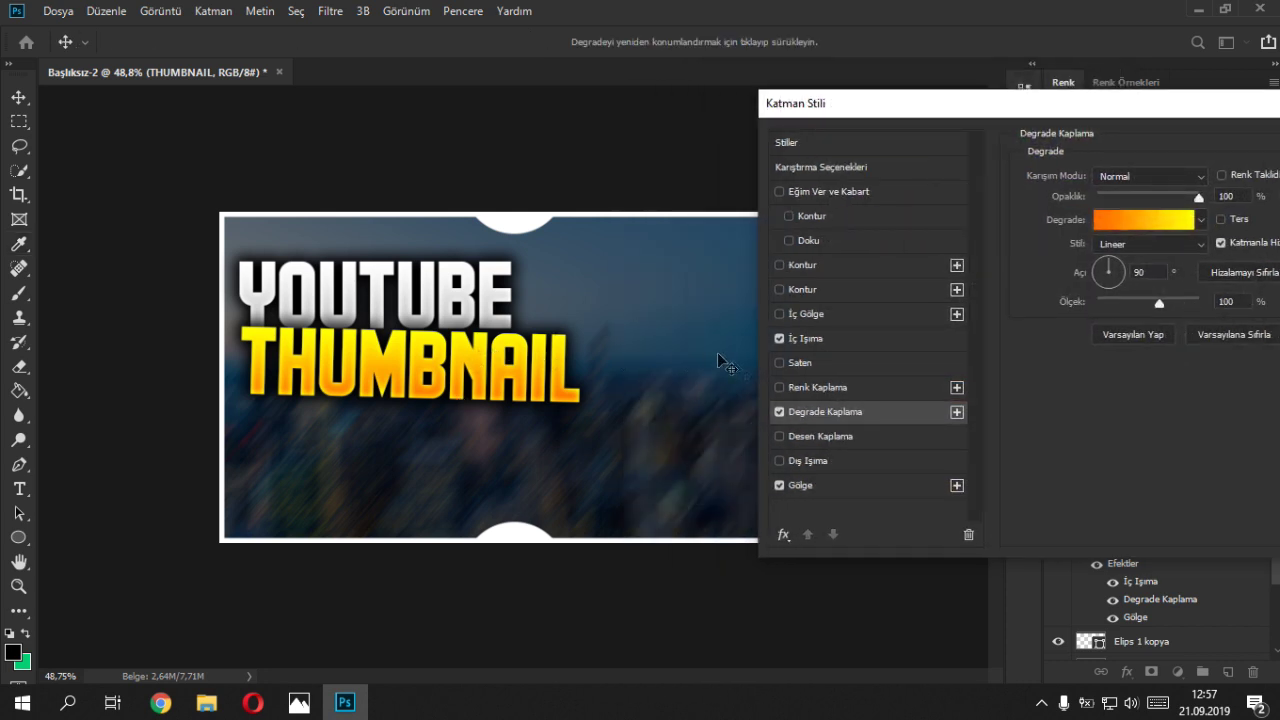
drag(892, 104, 420, 75)
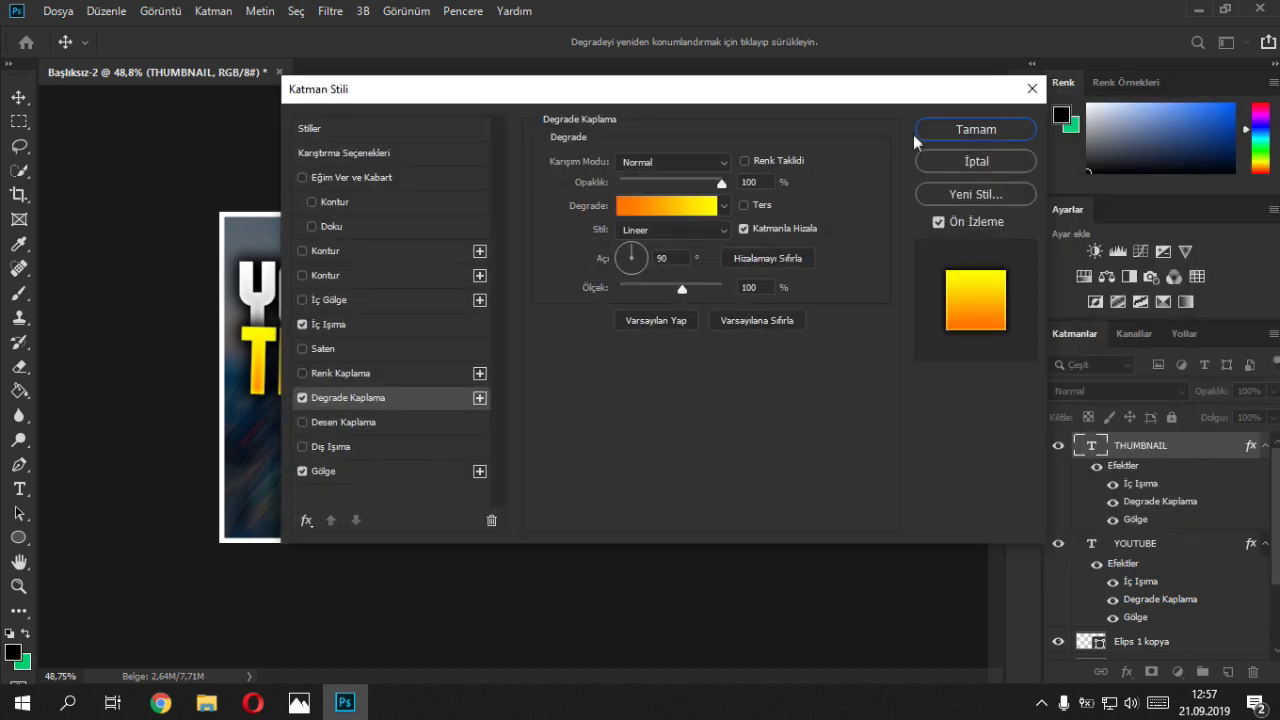
click(964, 133)
key(ctrl+t)
drag(432, 364, 460, 371)
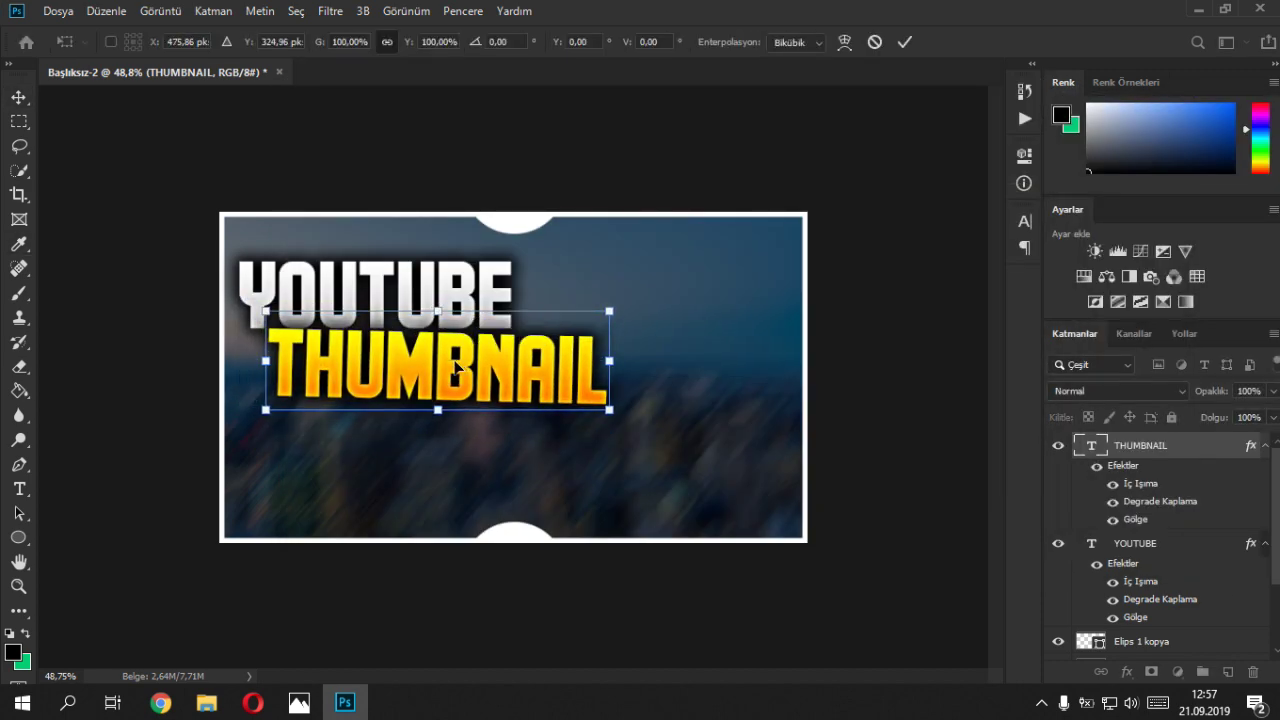
key(Return)
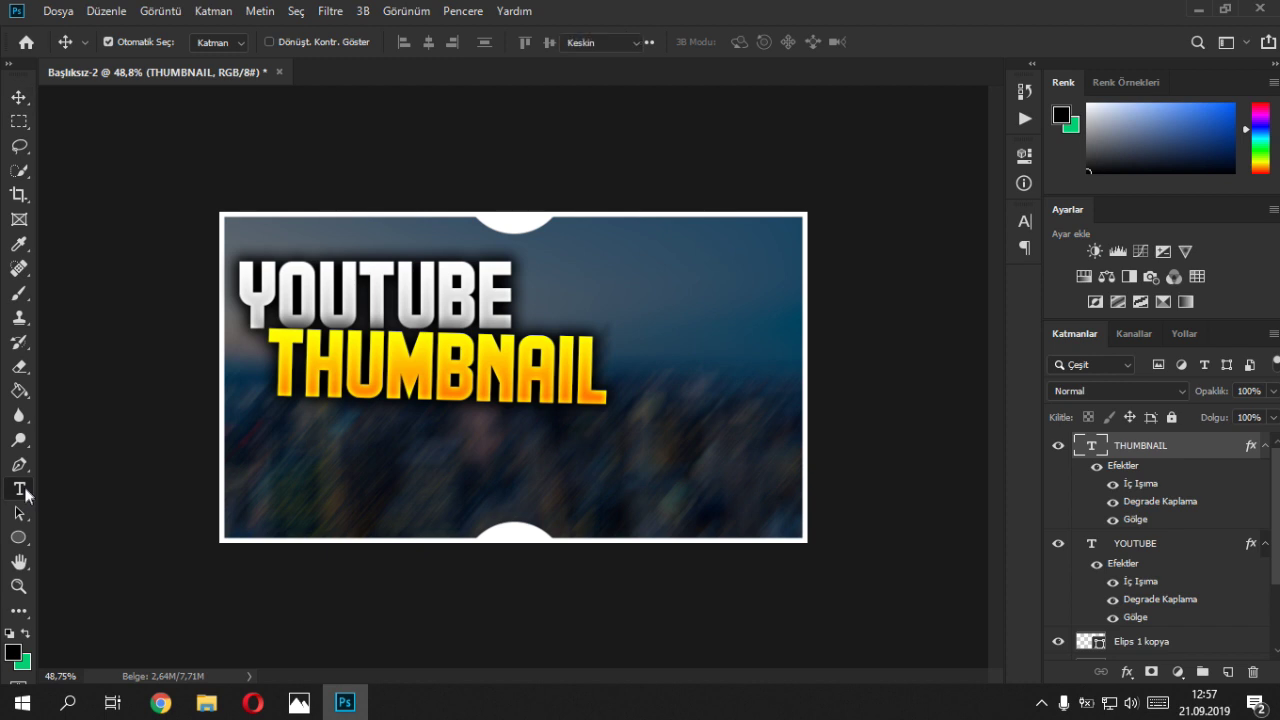
- Delete the stray Lorem Ipsum placeholder layer, restoring the accidentally deleted THUMBNAIL
click(22, 490)
click(438, 440)
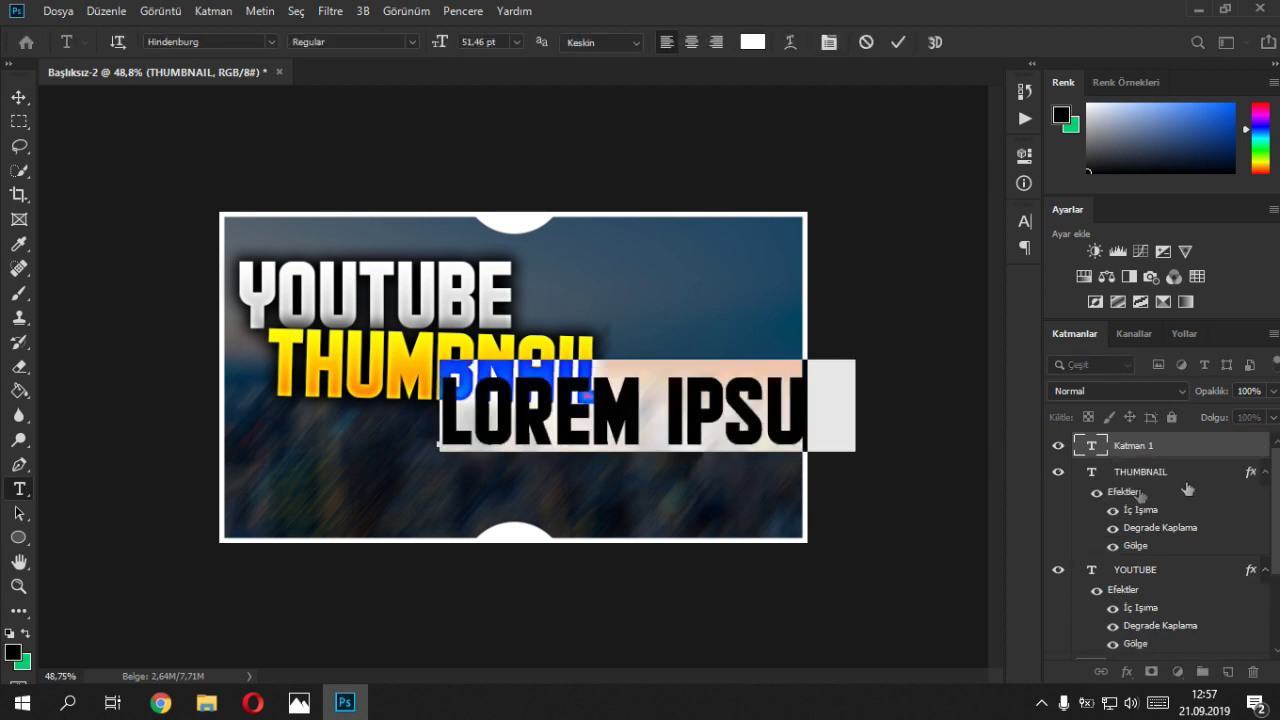
click(1145, 470)
key(Delete)
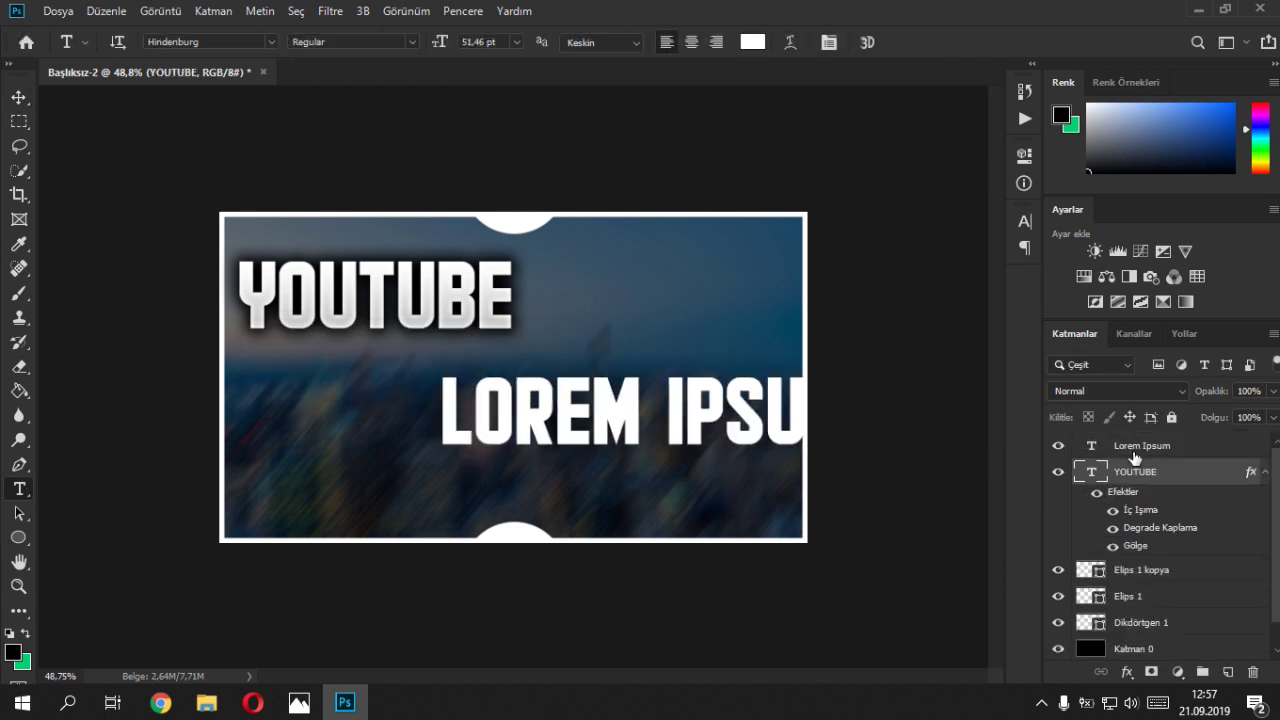
key(ctrl+z)
click(1135, 447)
key(Delete)
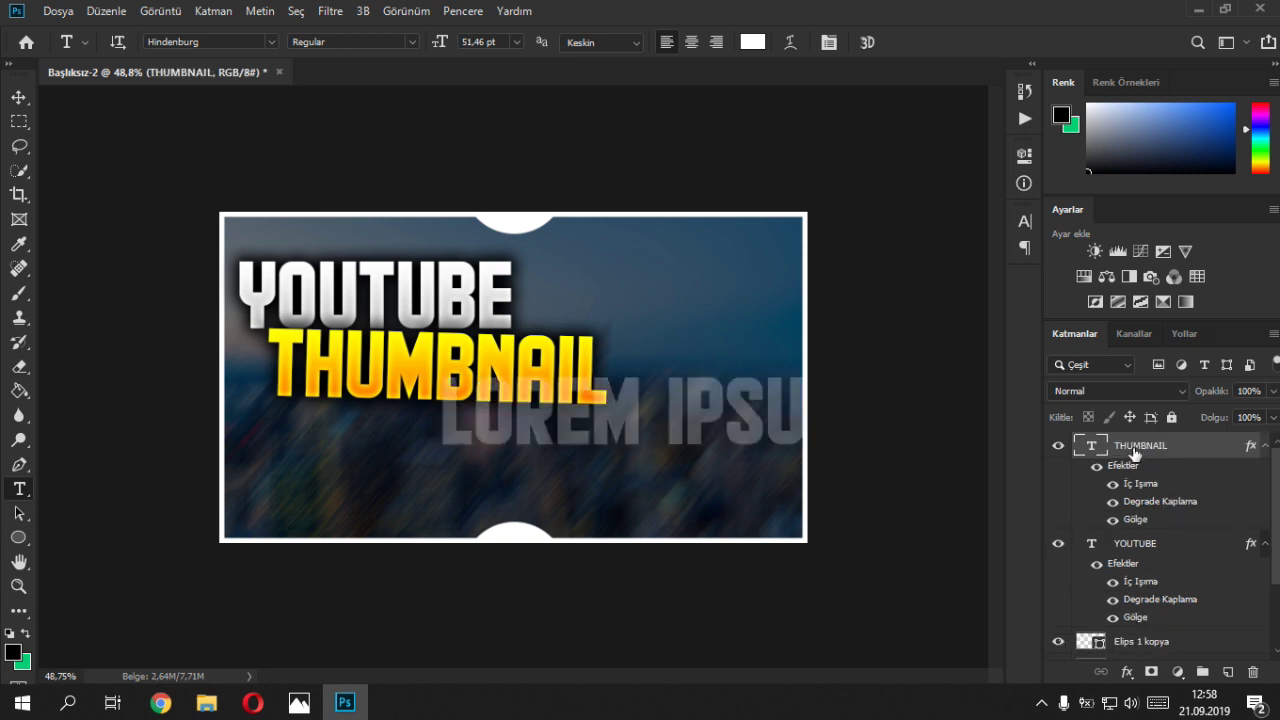
- Duplicate THUMBNAIL and place the copy below it, tilted about -1.7 degrees
key(ctrl+j)
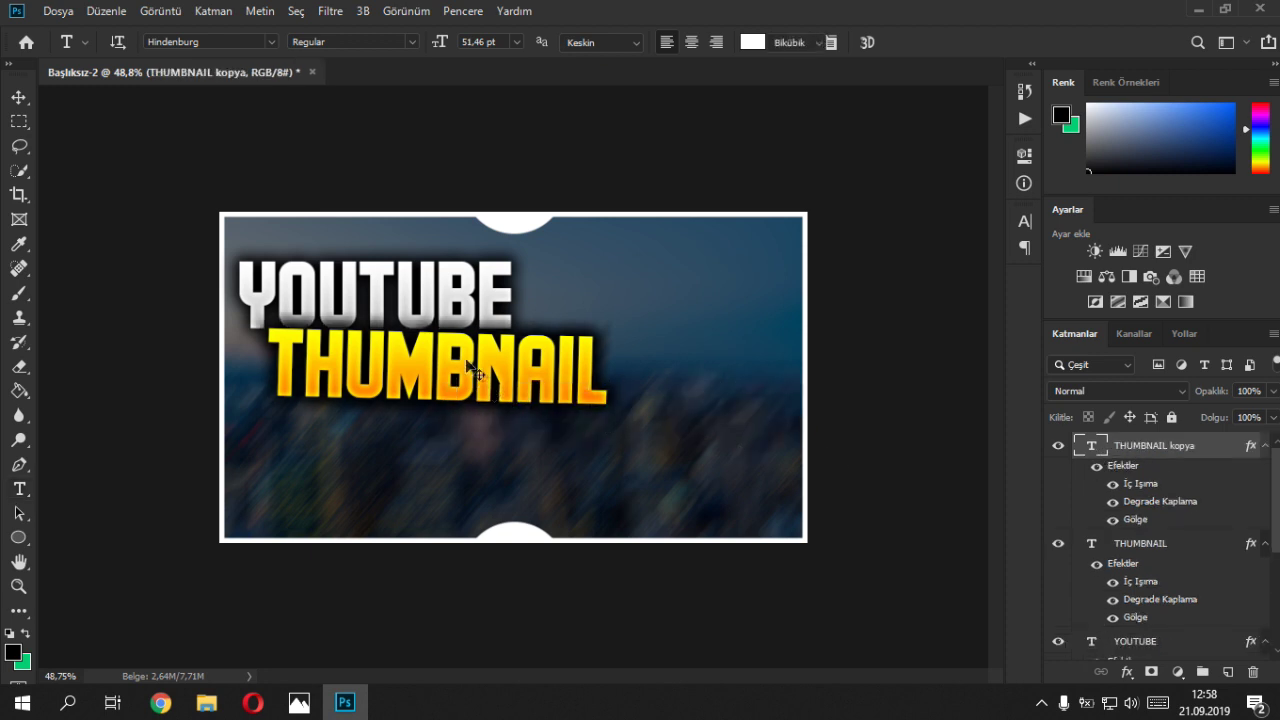
key(ctrl+t)
mouse_move(475, 386)
mouse_down()
mouse_move(435, 432)
mouse_move(444, 422)
mouse_up()
drag(617, 410, 613, 404)
key(Return)
- Retype the copied line as NASIL
key(t)
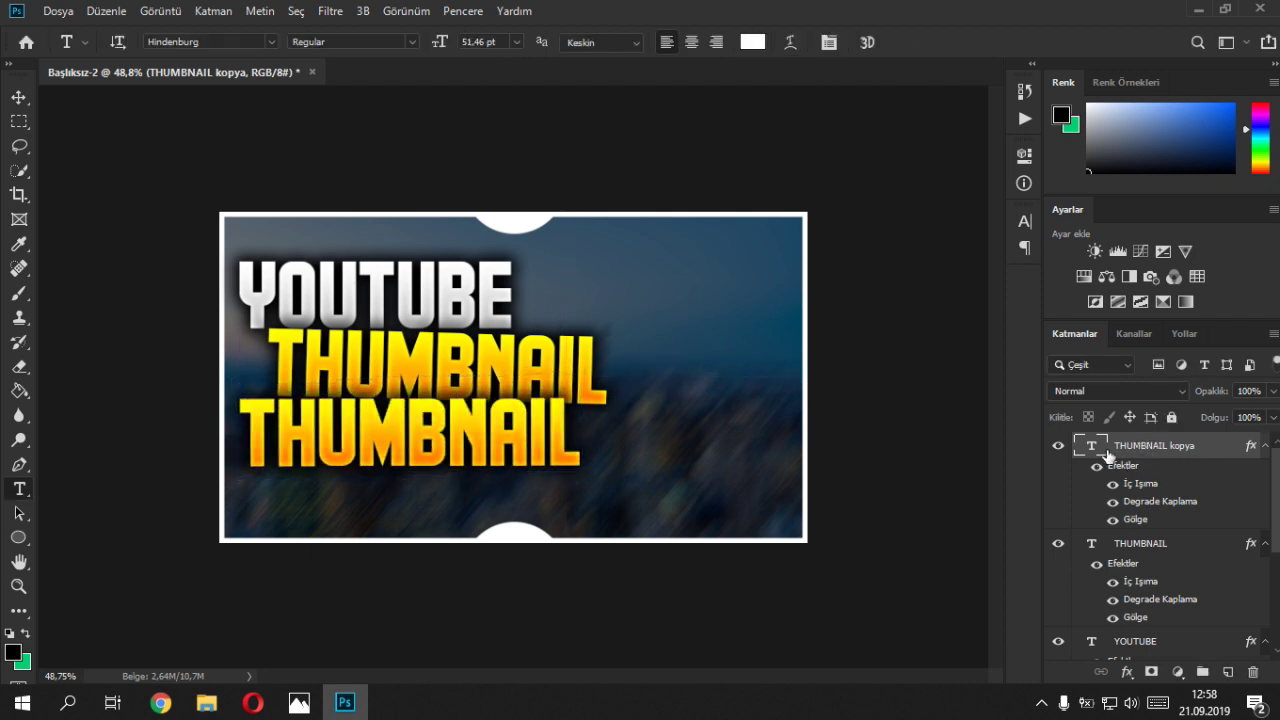
double_click(1088, 447)
text(NASIL)
click(1248, 456)
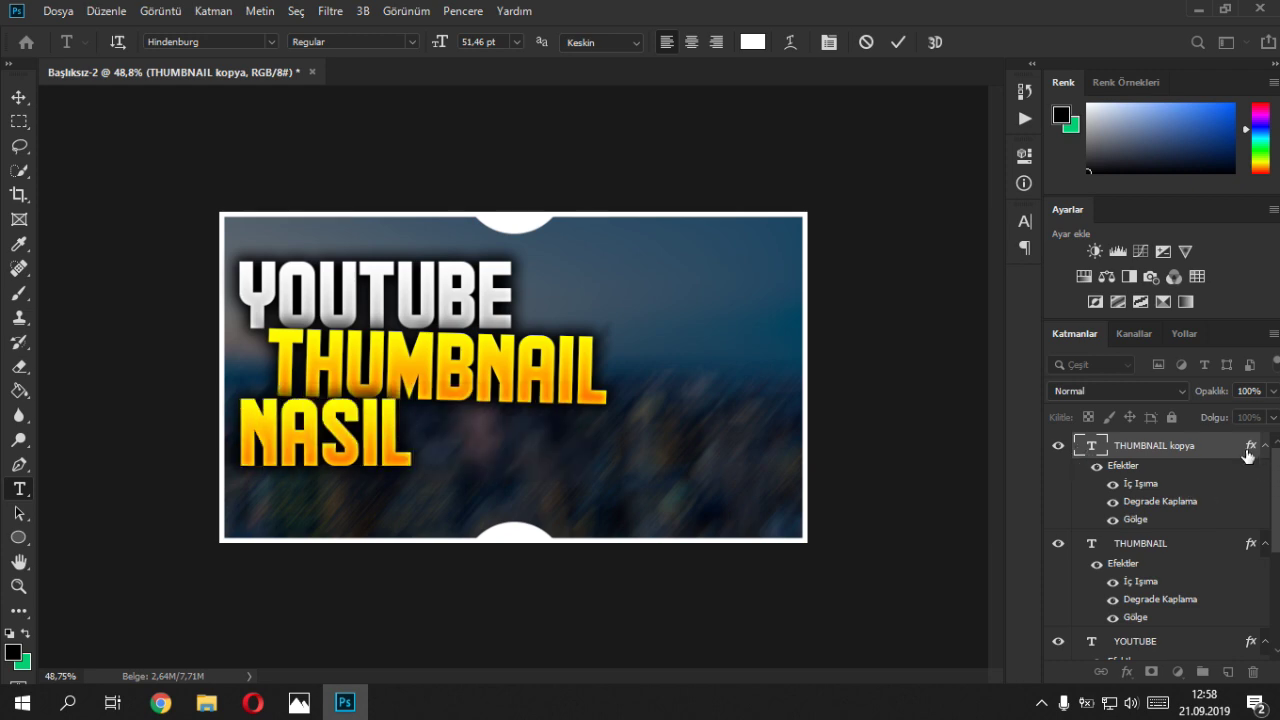
- Apply the magenta gradient preset to NASIL's gradient overlay
key(h)
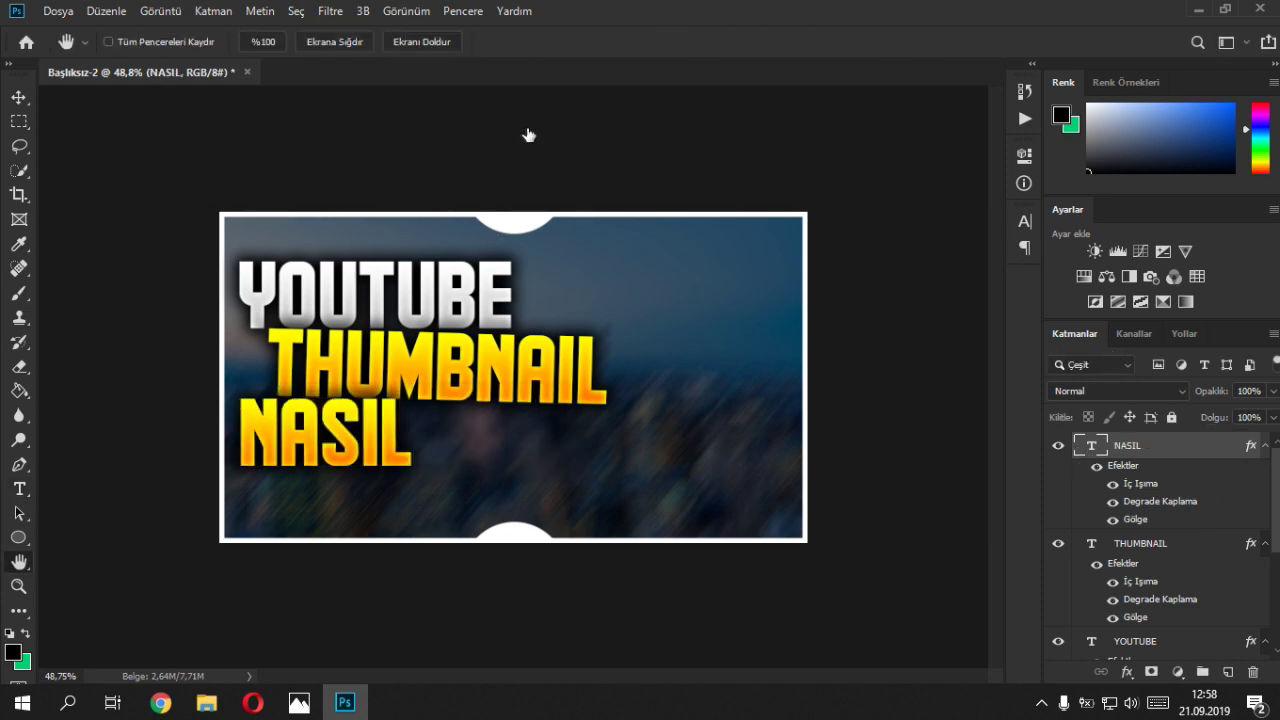
double_click(1180, 445)
drag(748, 90, 953, 97)
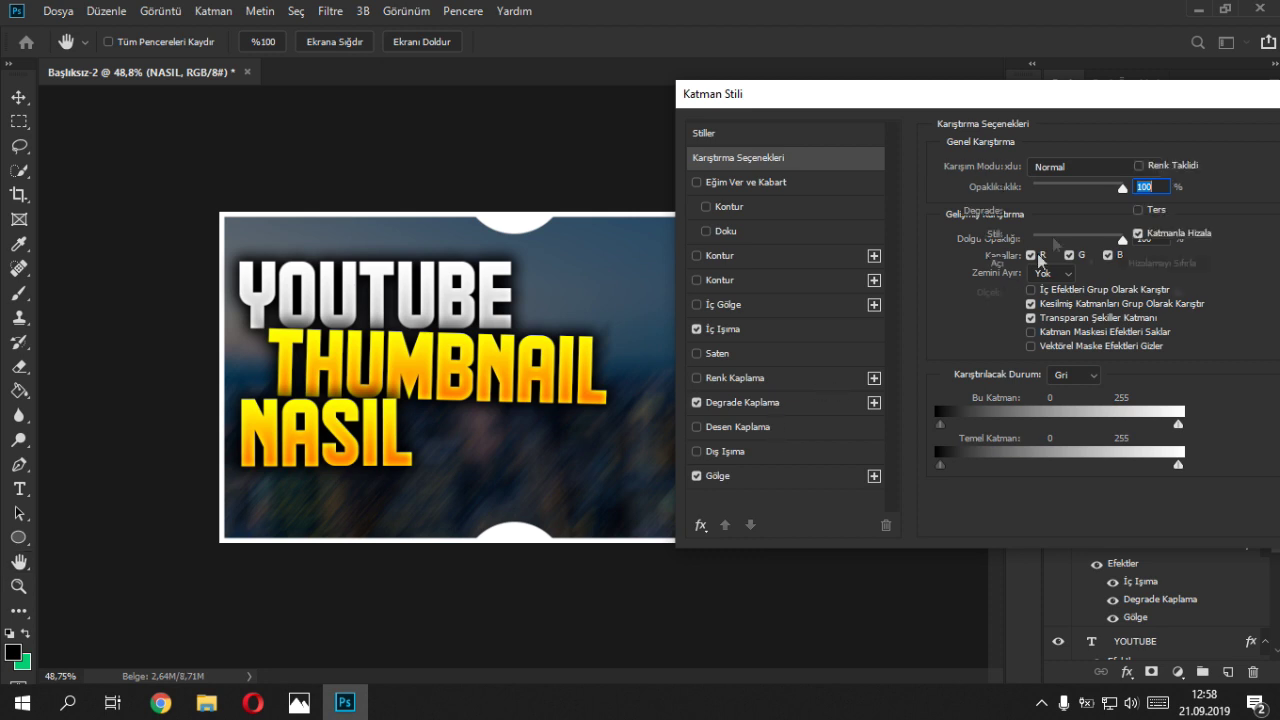
click(742, 402)
click(1070, 208)
click(941, 176)
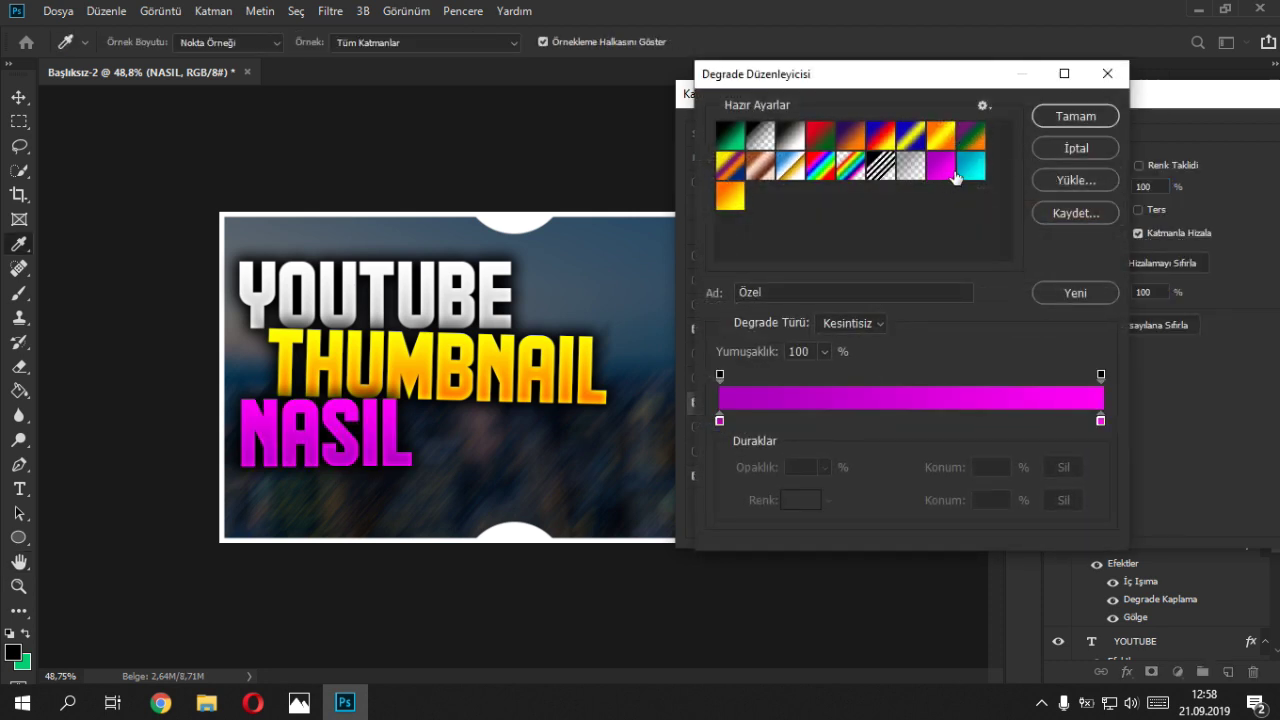
- Change the gradient's left stop to dark purple and apply the style
click(724, 423)
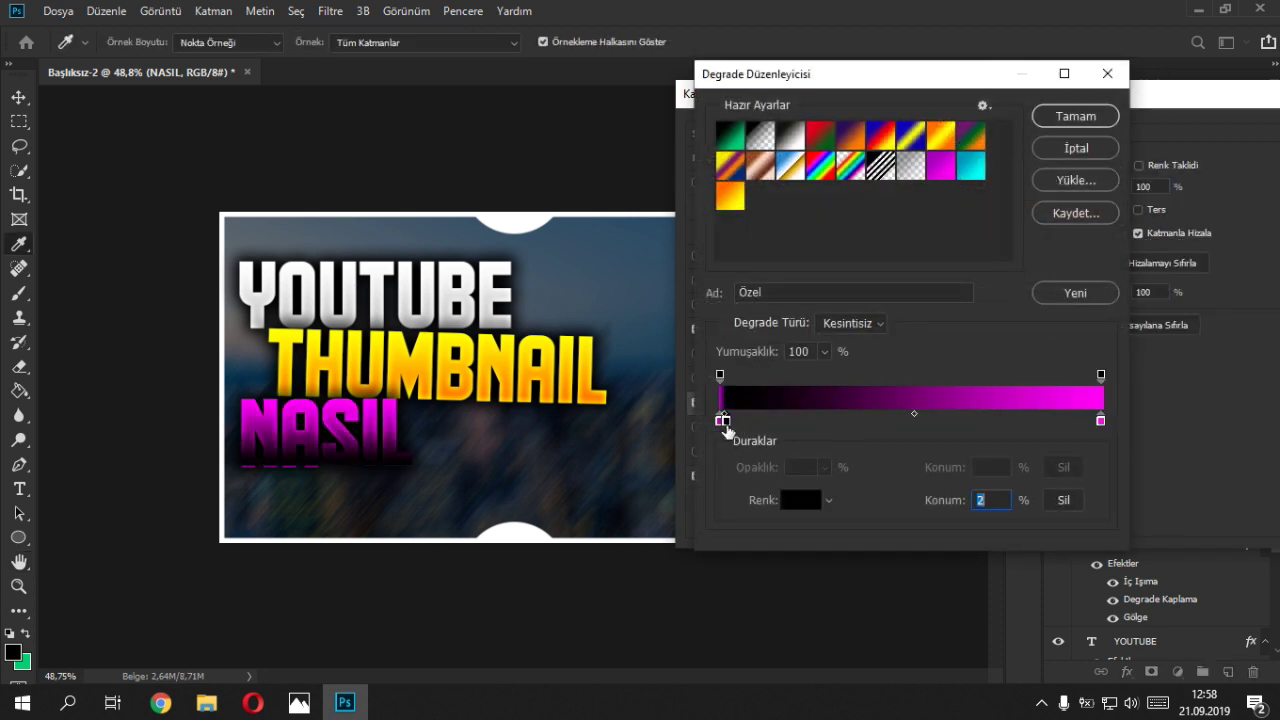
click(720, 421)
click(800, 500)
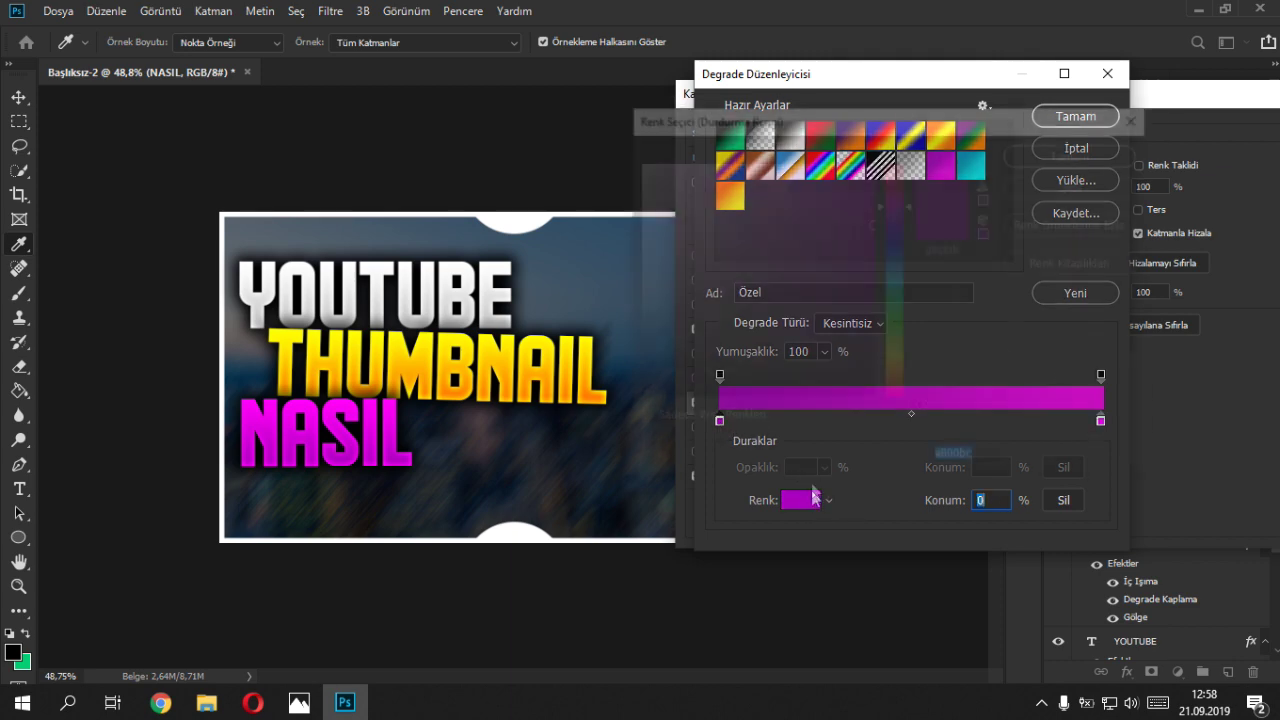
click(872, 309)
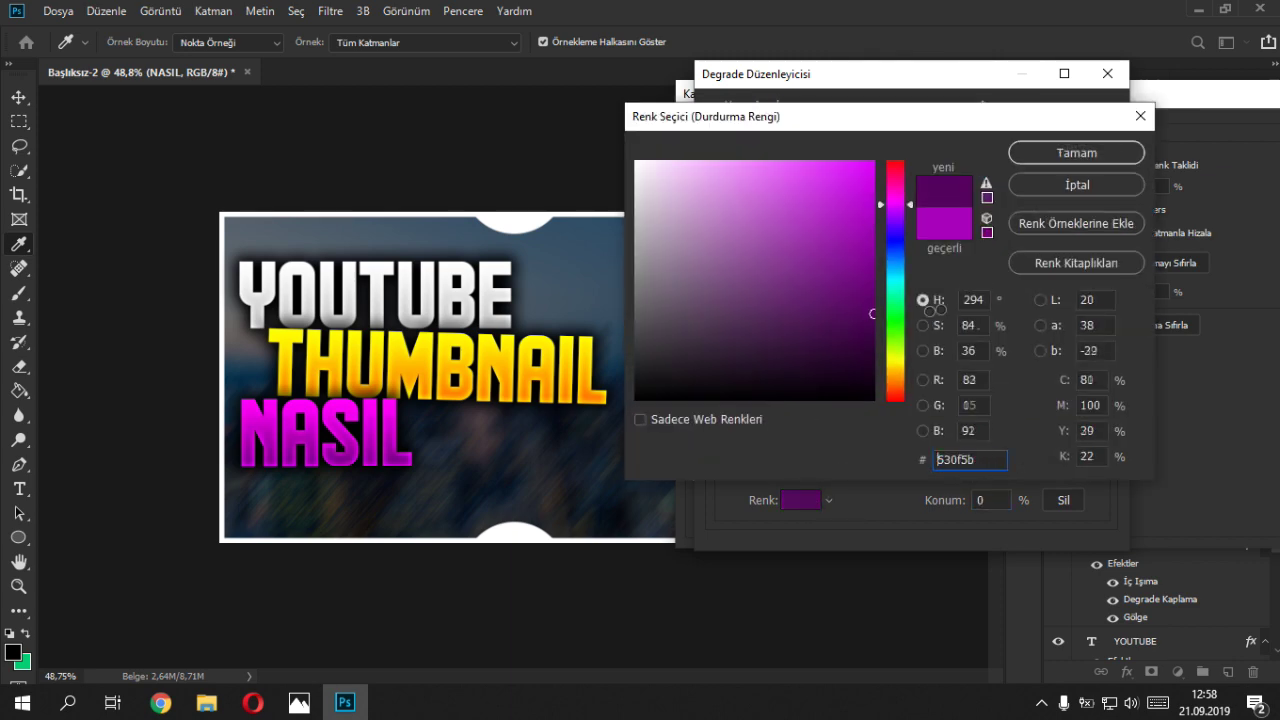
click(1047, 159)
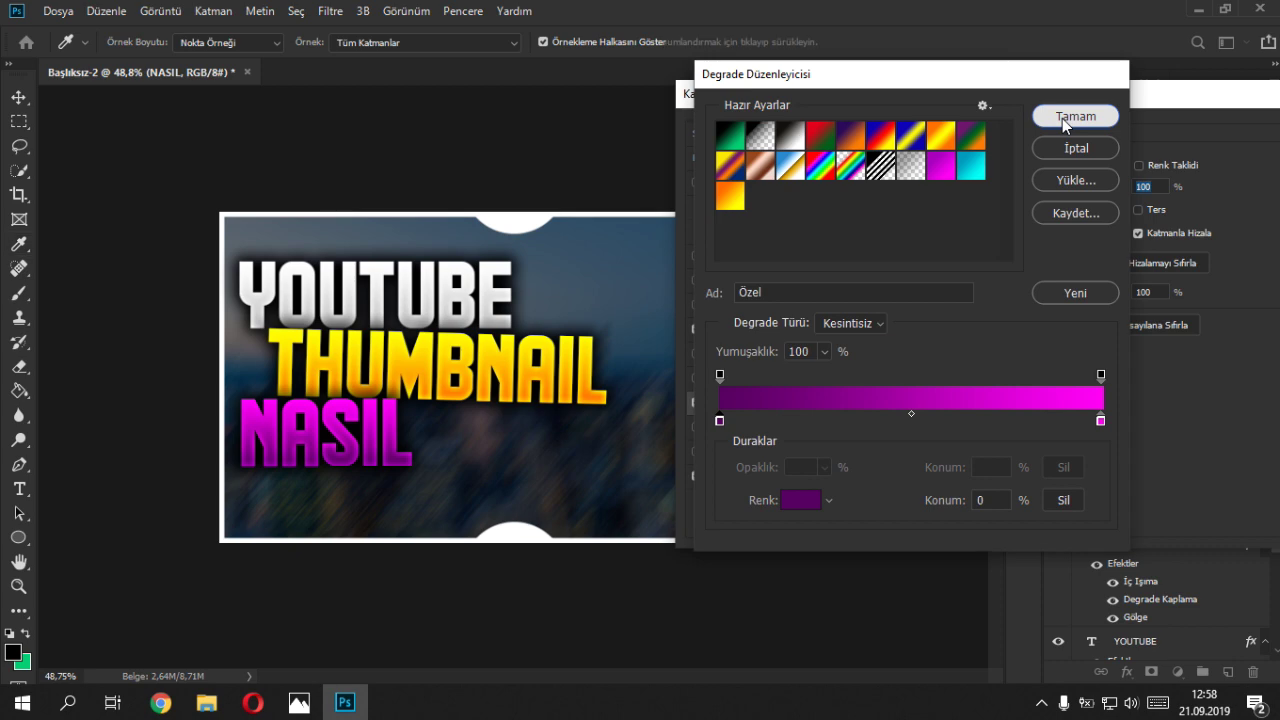
click(1062, 118)
click(1037, 152)
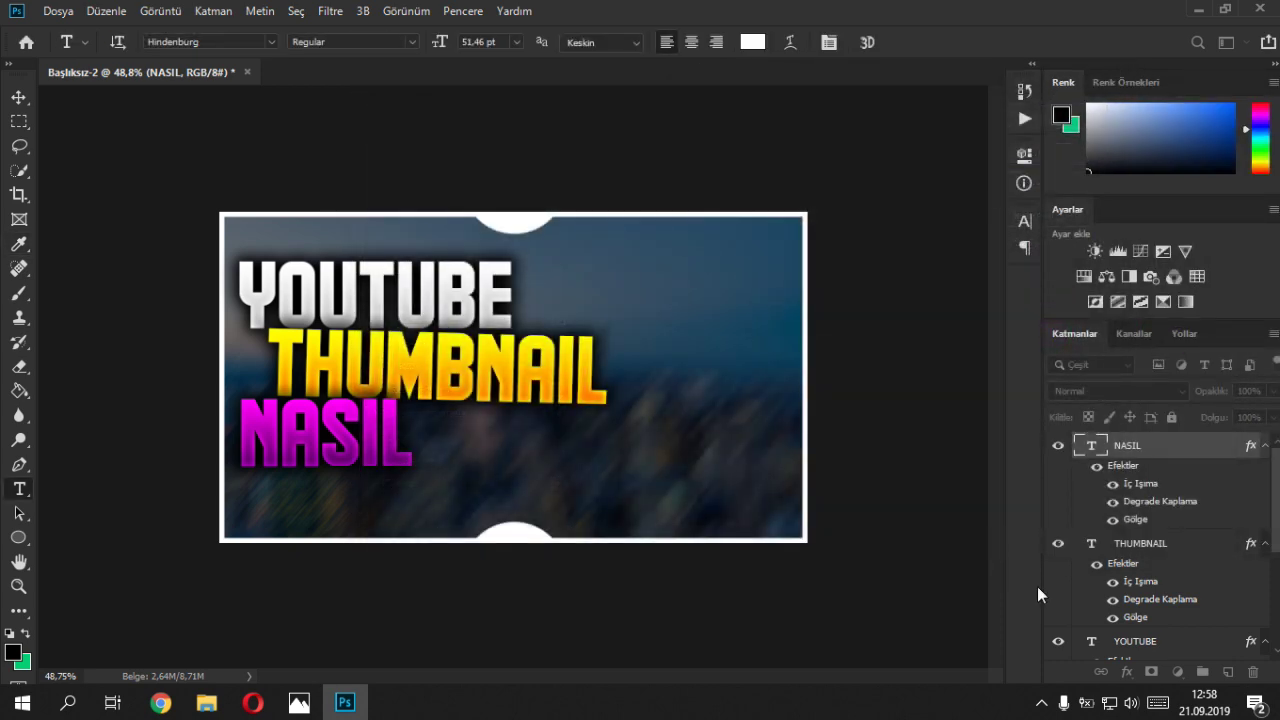
- Duplicate the NASIL layer and retype the copy as YAPILIR
key(ctrl+j)
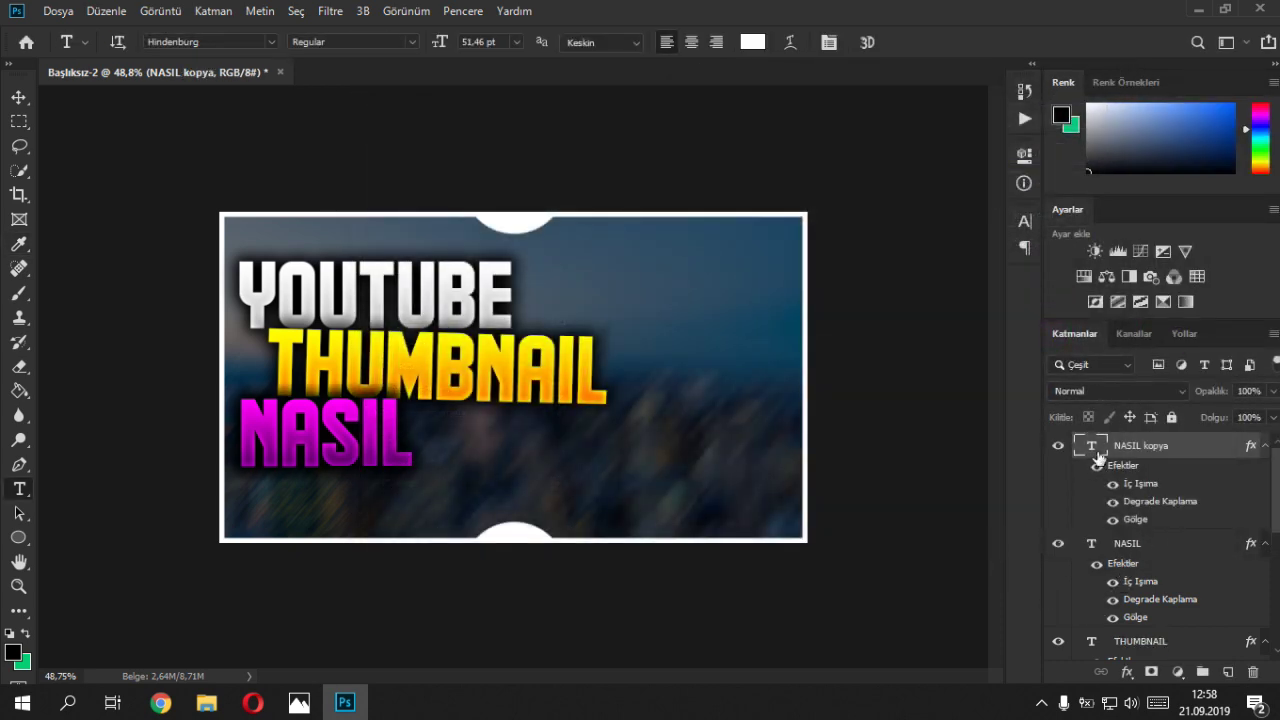
double_click(1097, 455)
text(YAPIL)
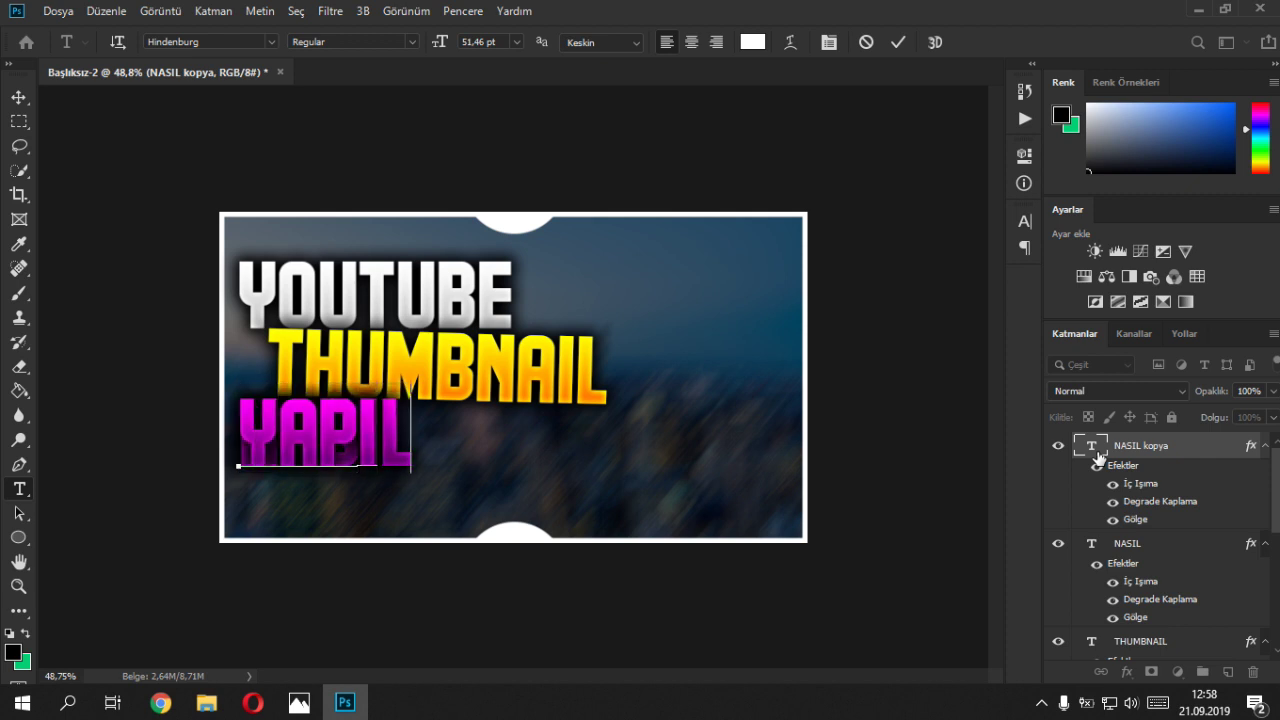
text(IR)
click(18, 97)
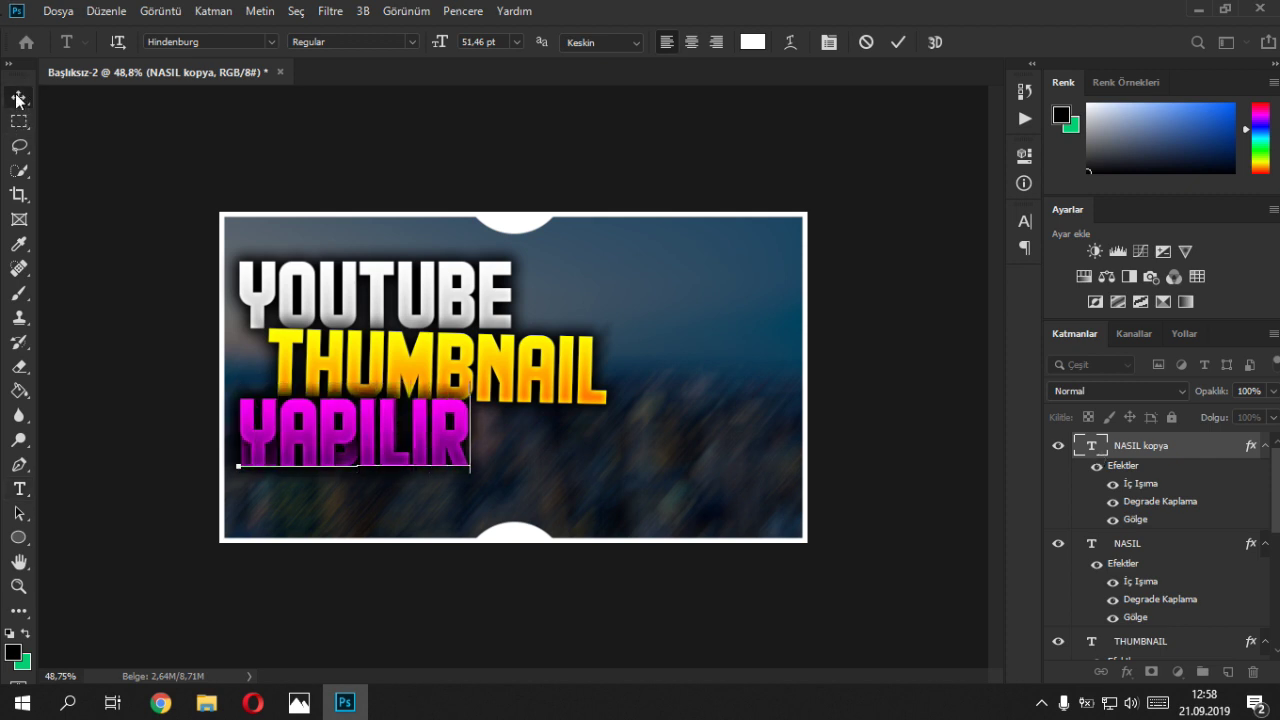
- Move YAPILIR beside NASIL and tilt it about -6.4 degrees
key(ctrl+t)
drag(413, 460, 597, 465)
drag(703, 440, 702, 416)
key(Return)
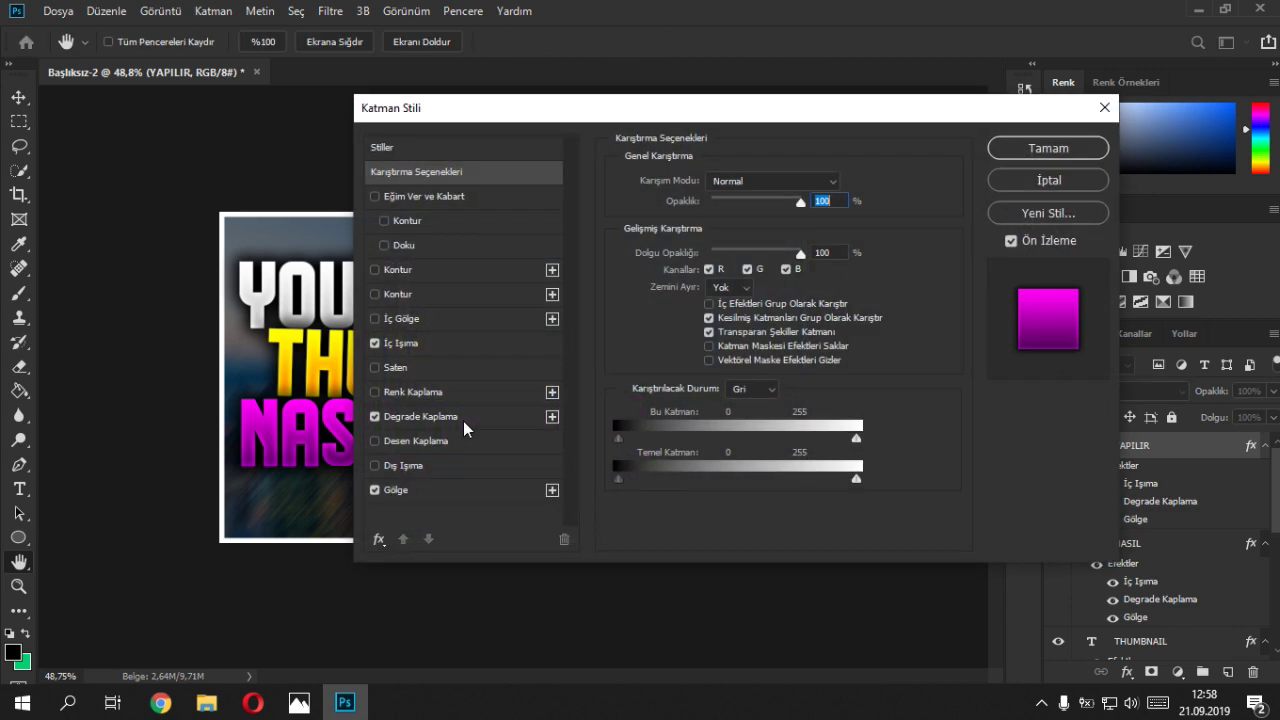
- Switch YAPILIR's gradient overlay to the cyan preset and apply the layer style
click(416, 418)
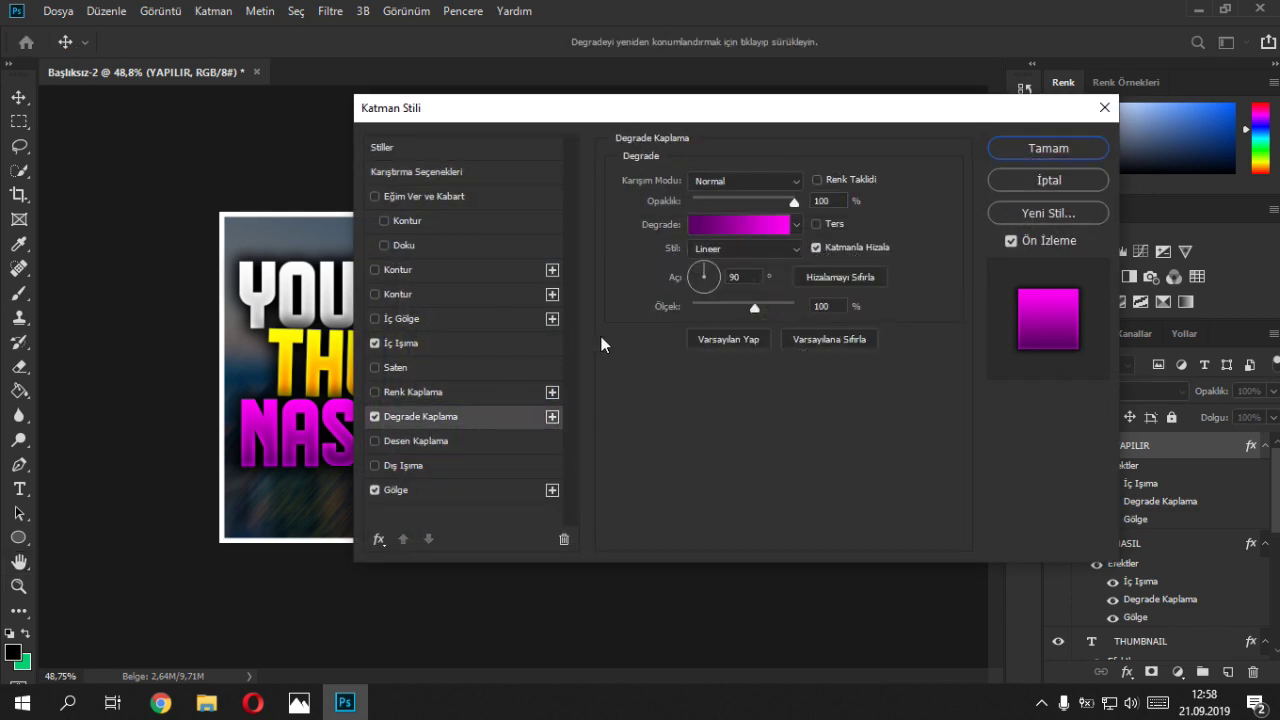
click(731, 230)
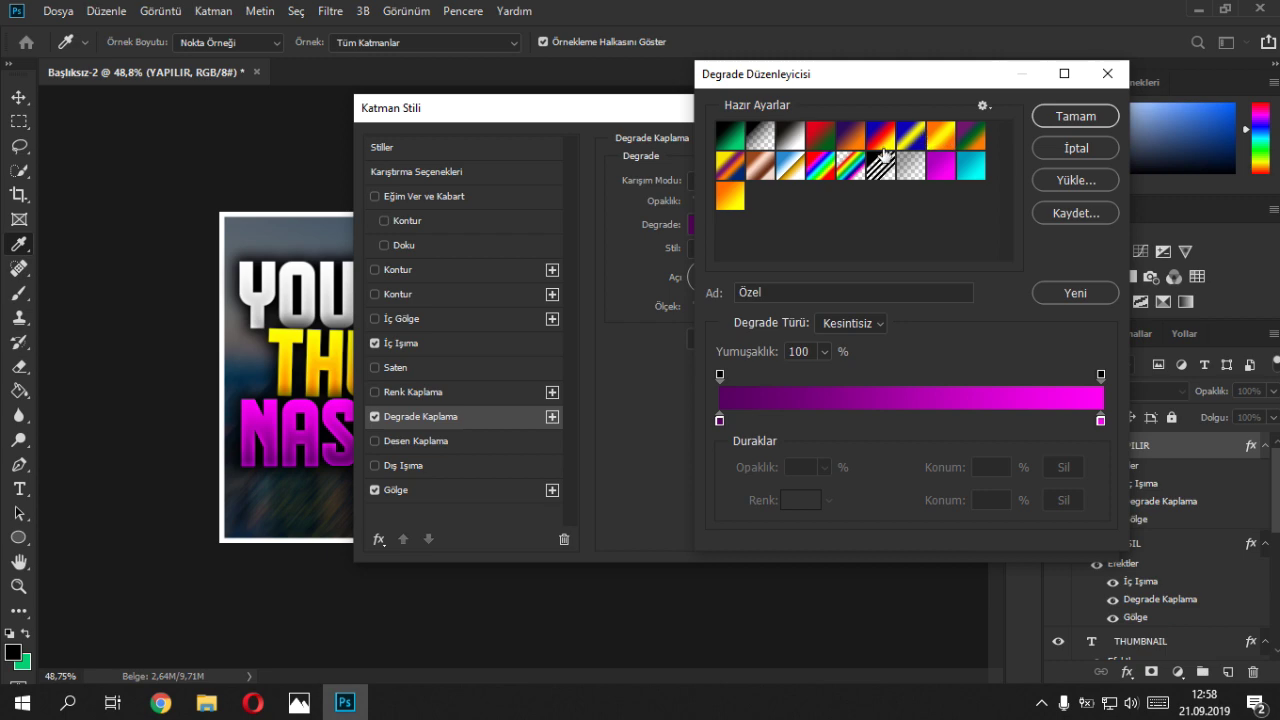
click(966, 170)
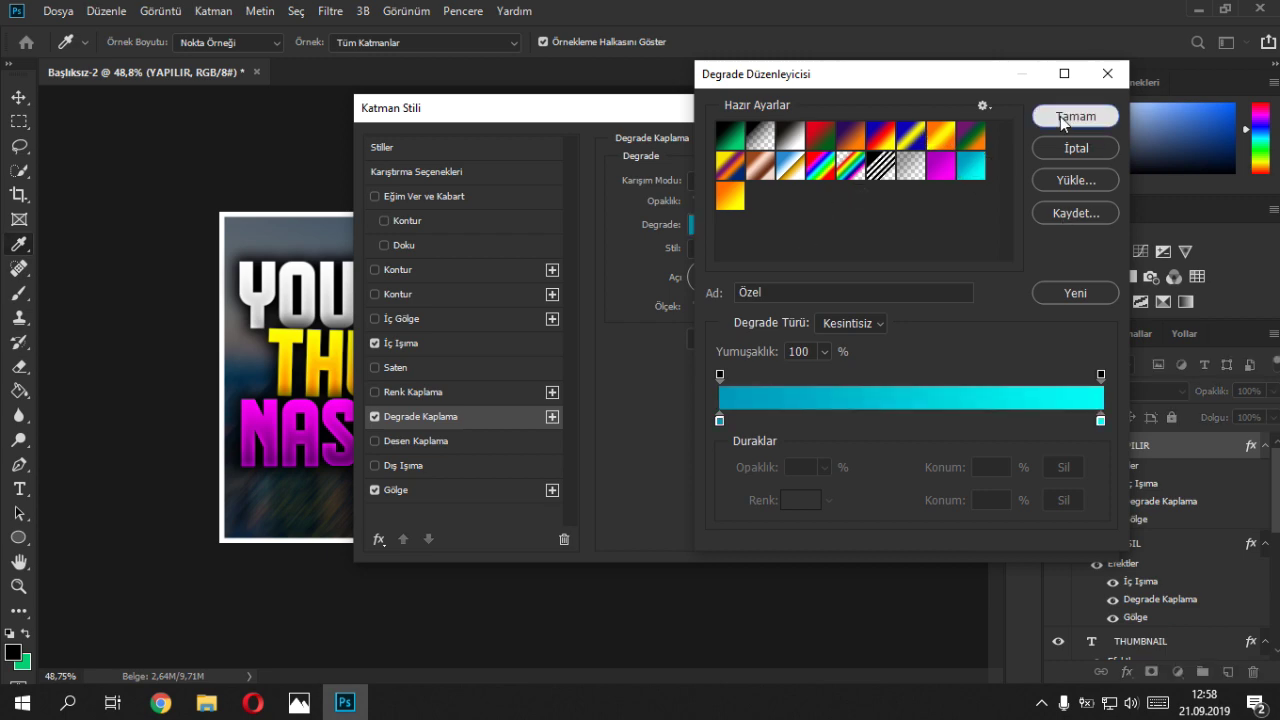
click(1075, 116)
click(1040, 148)
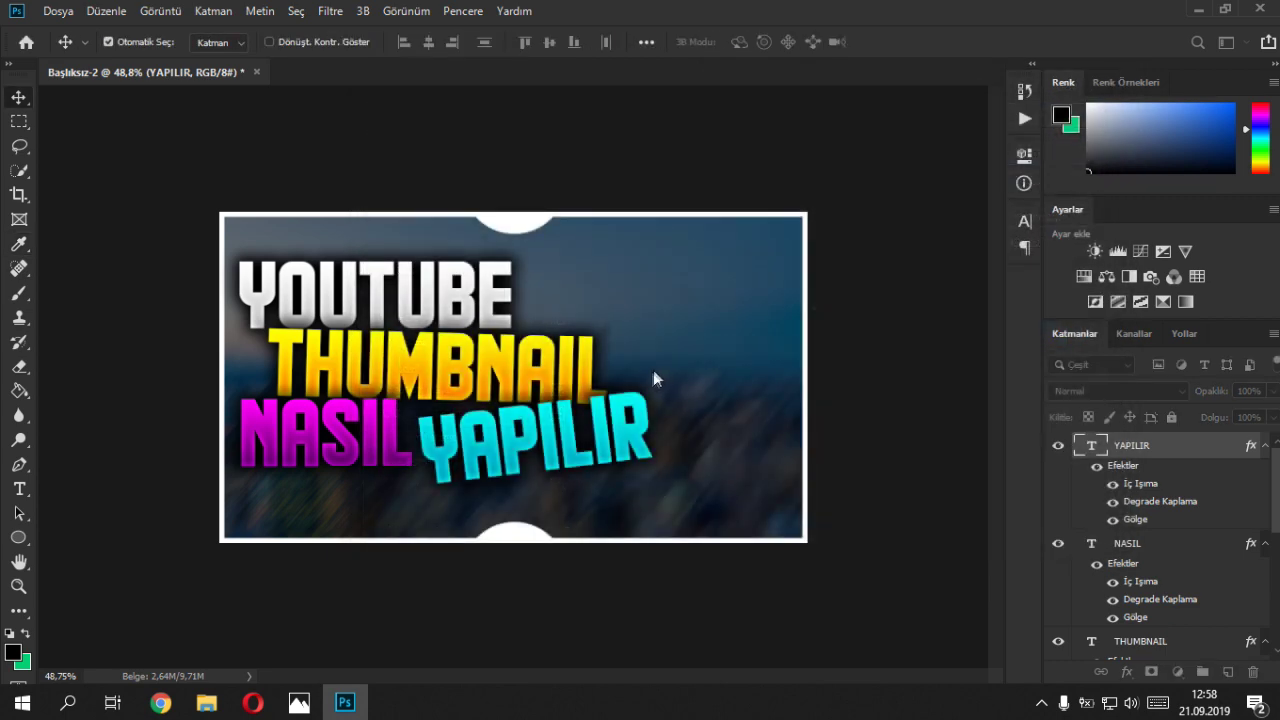
scroll(527, 387, down, 2)
- Duplicate the YAPILIR layer and change the copy's text to a question mark
scroll(561, 408, up, 1)
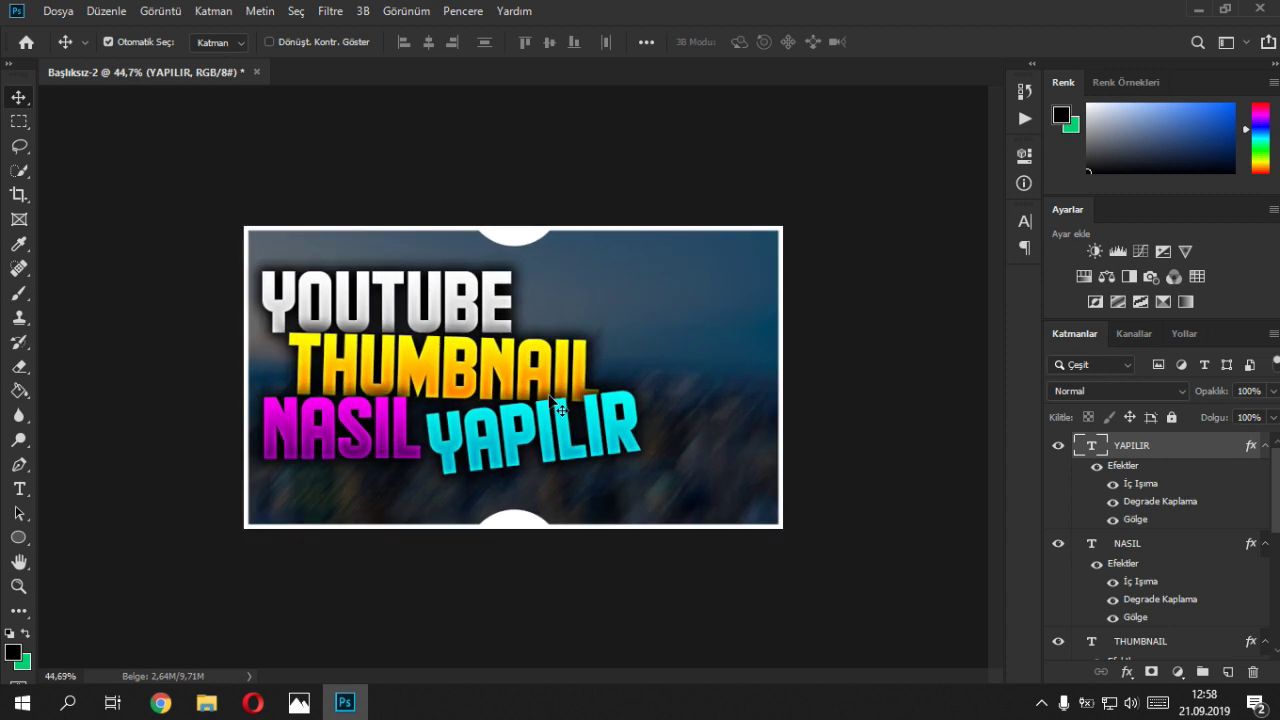
key(ctrl)
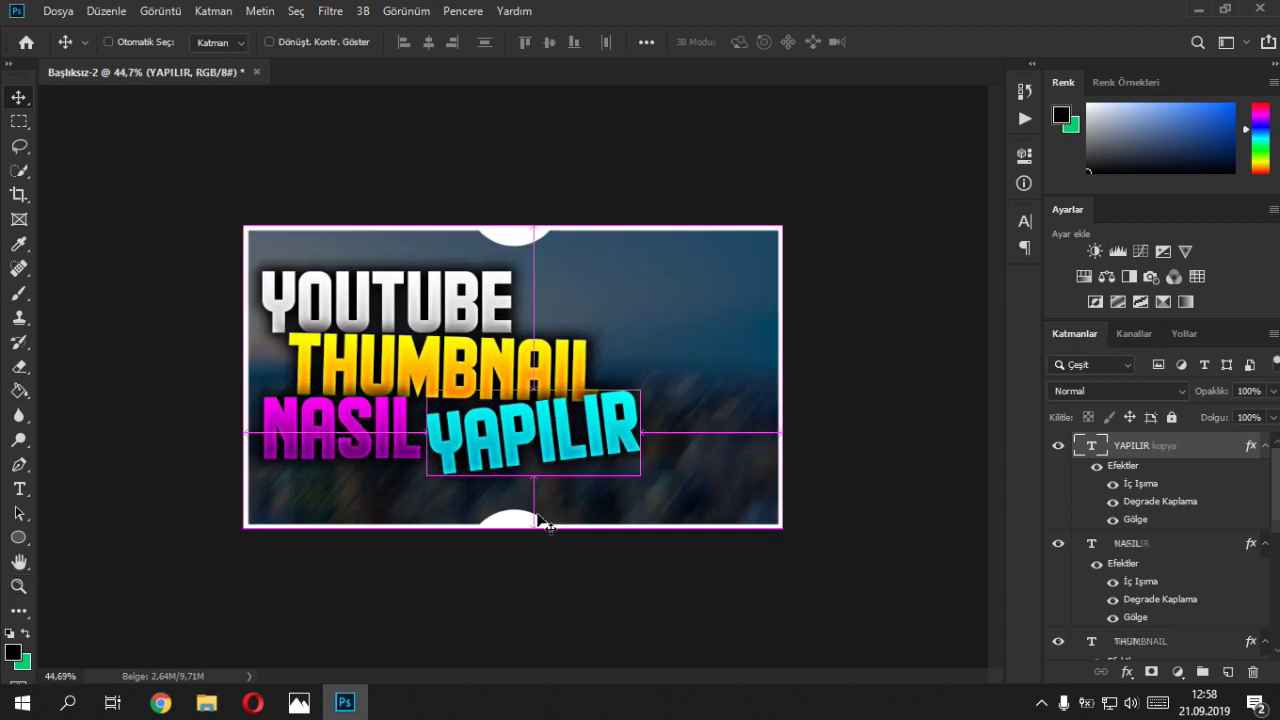
key(ctrl+j)
double_click(1087, 450)
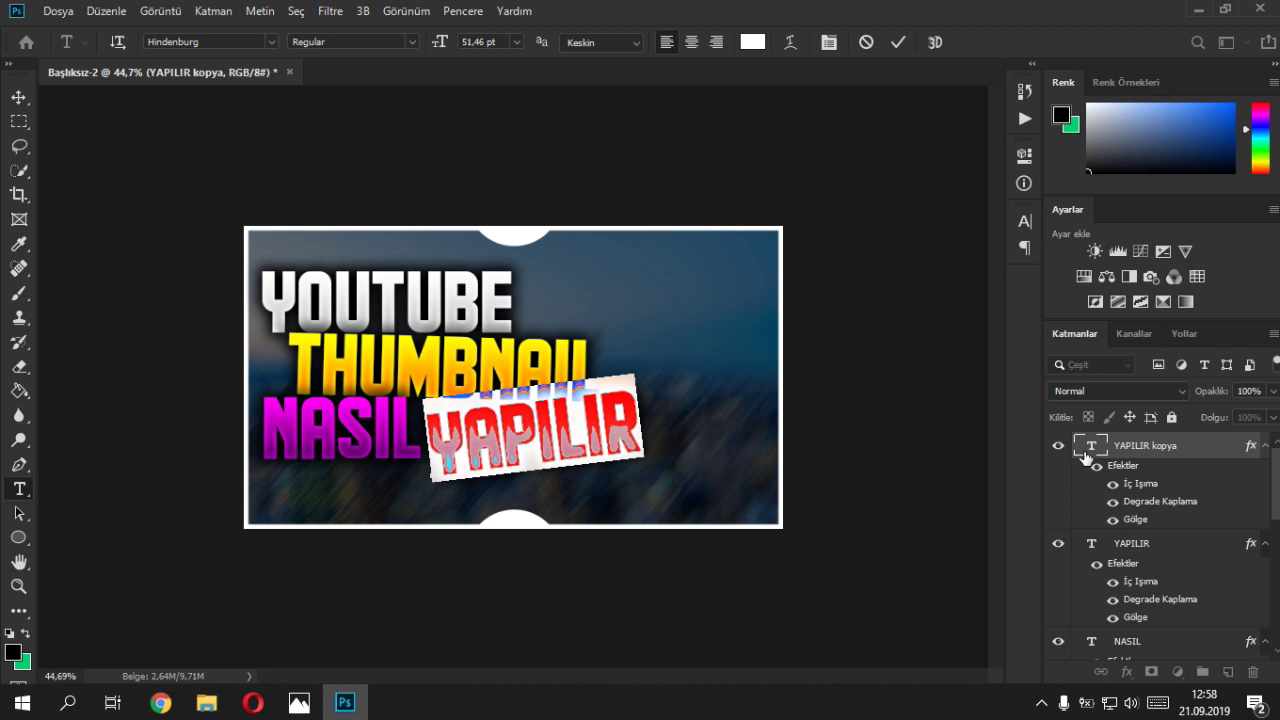
text(?)
key(ctrl+Return)
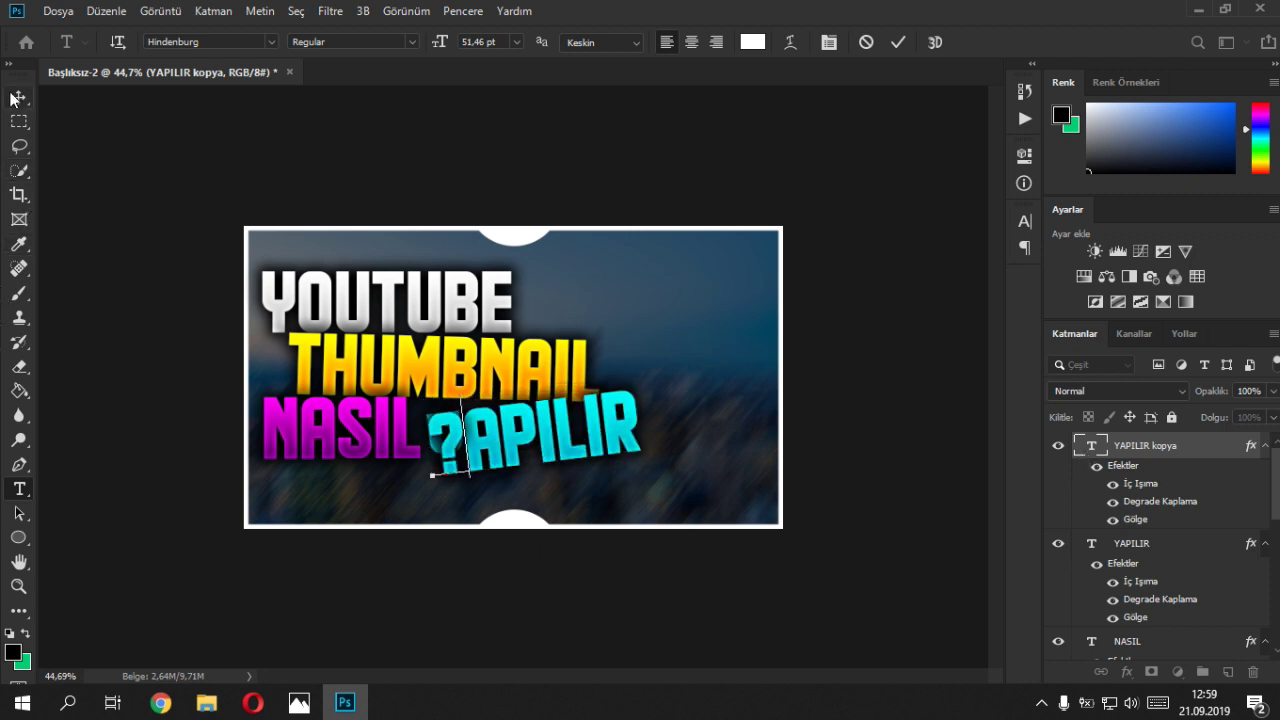
- Move the question mark to sit just after YAPILIR
key(ctrl+t)
mouse_move(445, 455)
mouse_down()
mouse_move(698, 470)
mouse_move(656, 458)
mouse_up()
key(Return)
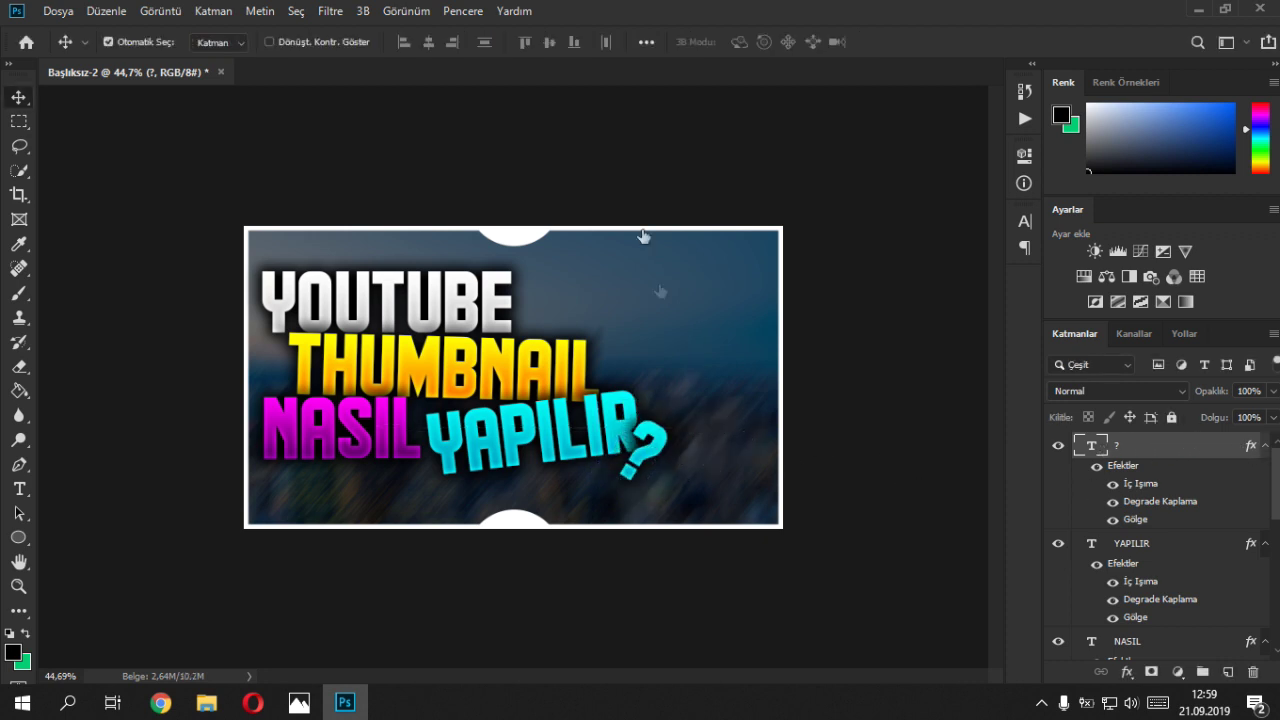
double_click(1180, 444)
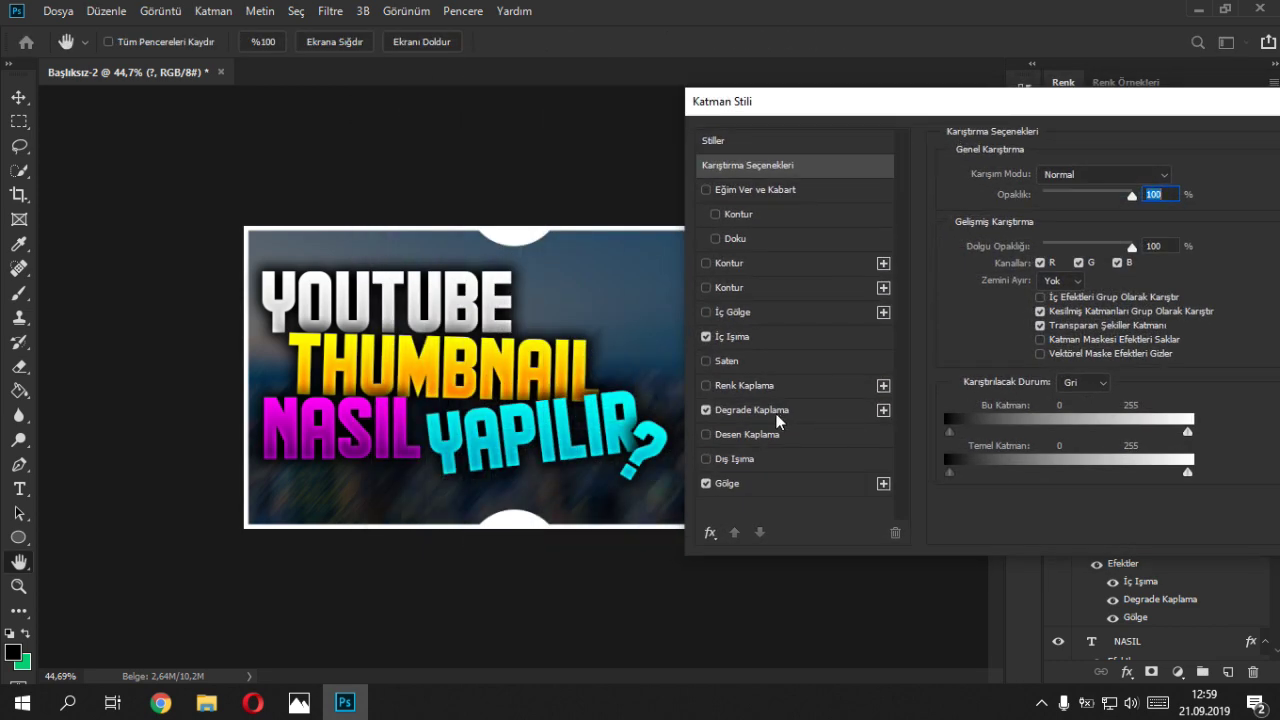
- In the question mark's Gradient Overlay, set the gradient's left stop to dark red #520000
click(776, 412)
click(1065, 218)
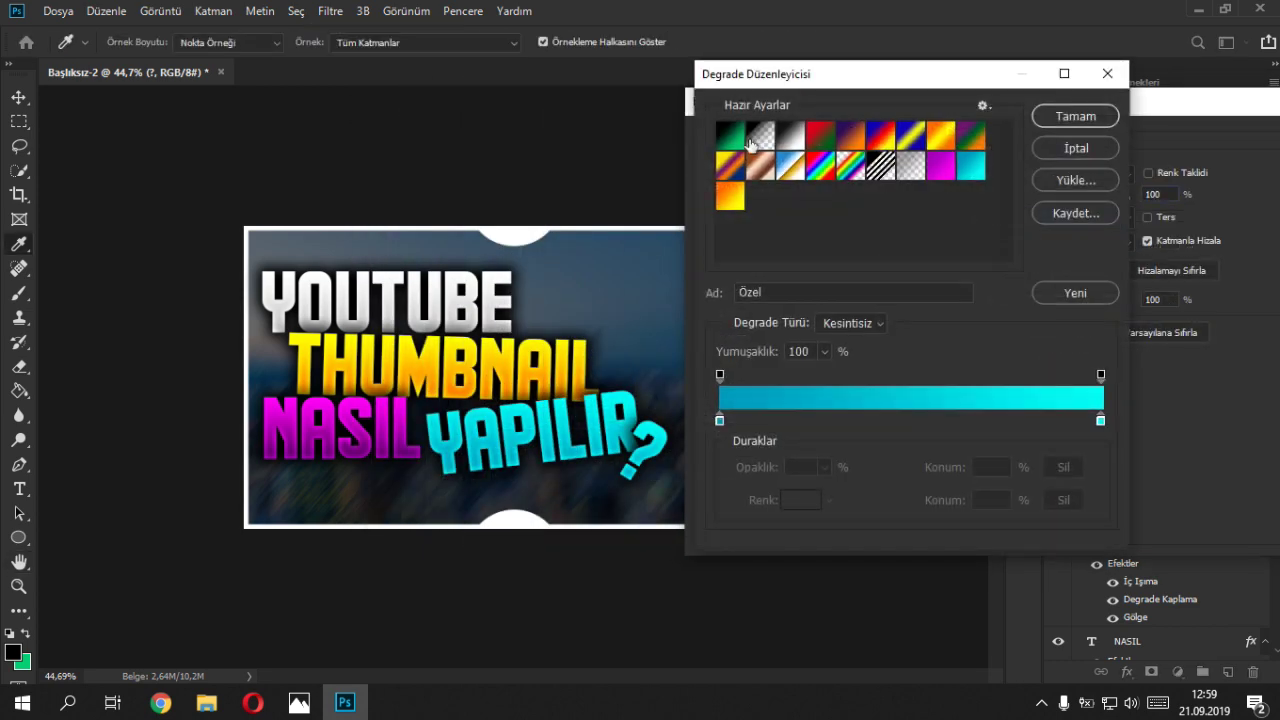
click(787, 140)
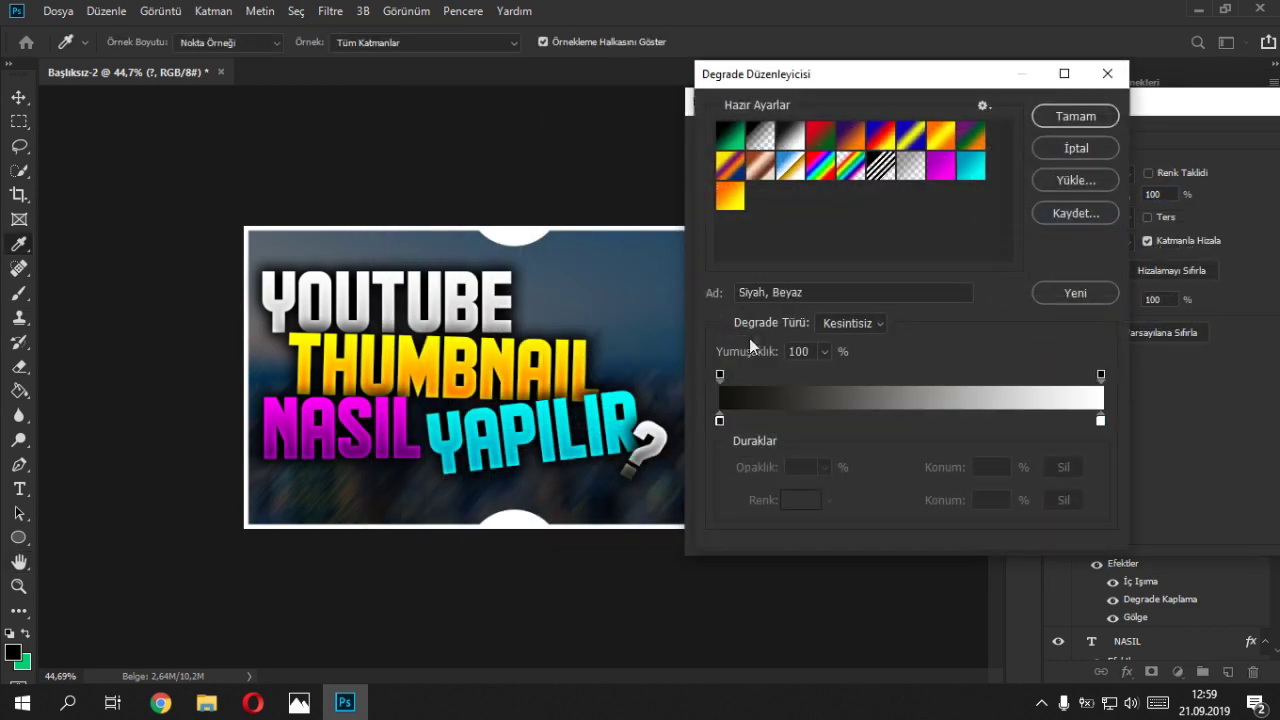
click(719, 421)
click(800, 500)
drag(898, 375, 895, 400)
mouse_move(722, 383)
mouse_down()
mouse_move(872, 380)
mouse_move(829, 345)
mouse_move(872, 323)
mouse_up()
click(1100, 152)
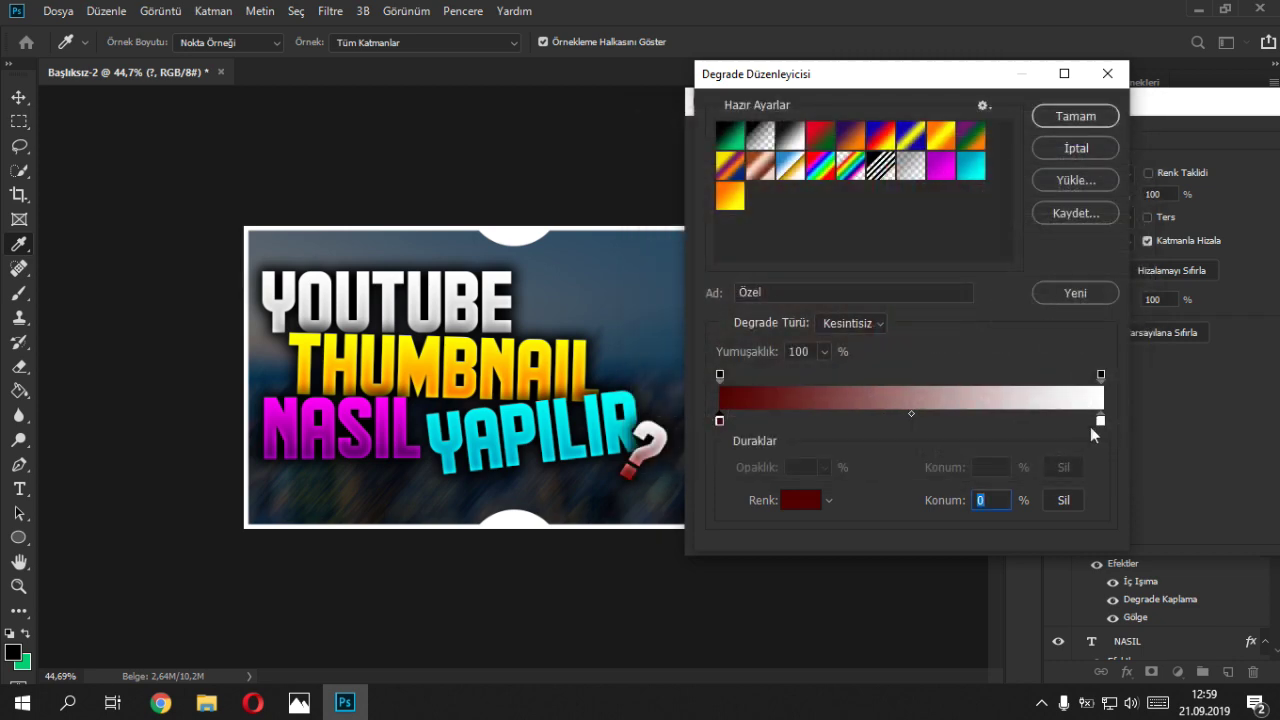
- Set the gradient's right stop to pure red and apply the red gradient overlay
click(1101, 421)
click(800, 501)
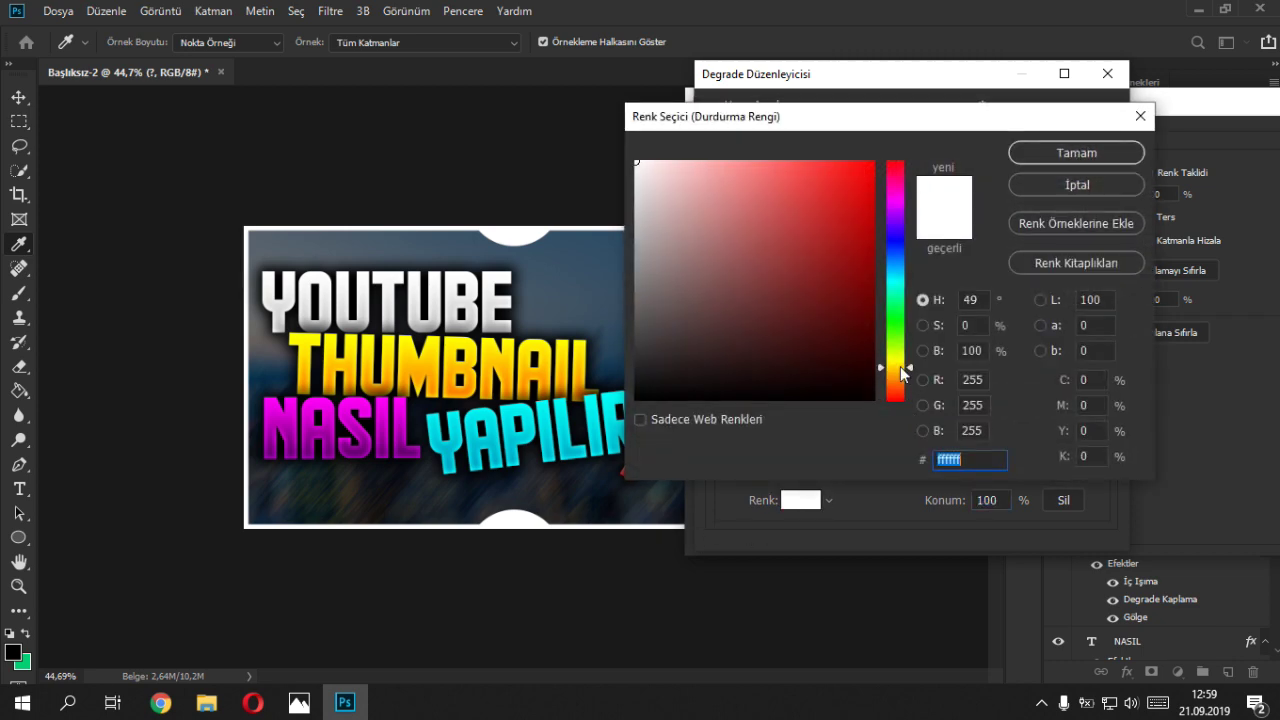
drag(900, 366, 898, 393)
drag(850, 200, 902, 48)
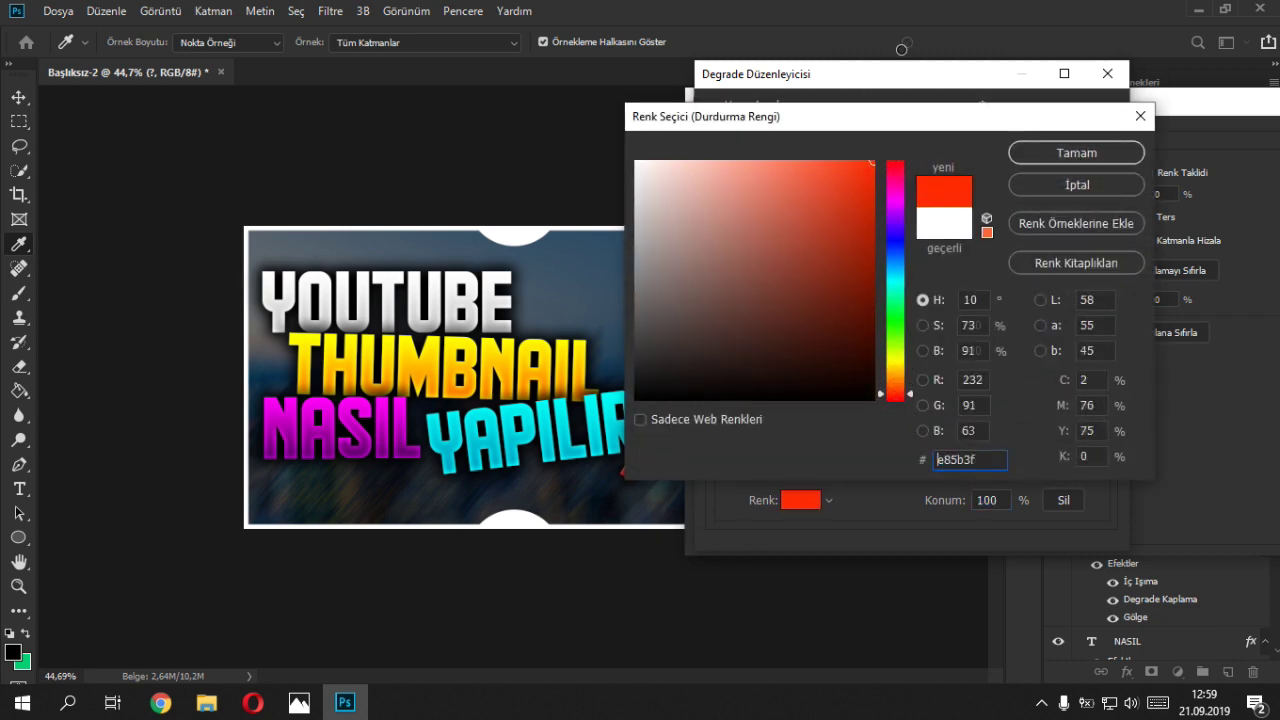
click(887, 398)
click(1062, 152)
click(1068, 114)
drag(1012, 117, 647, 122)
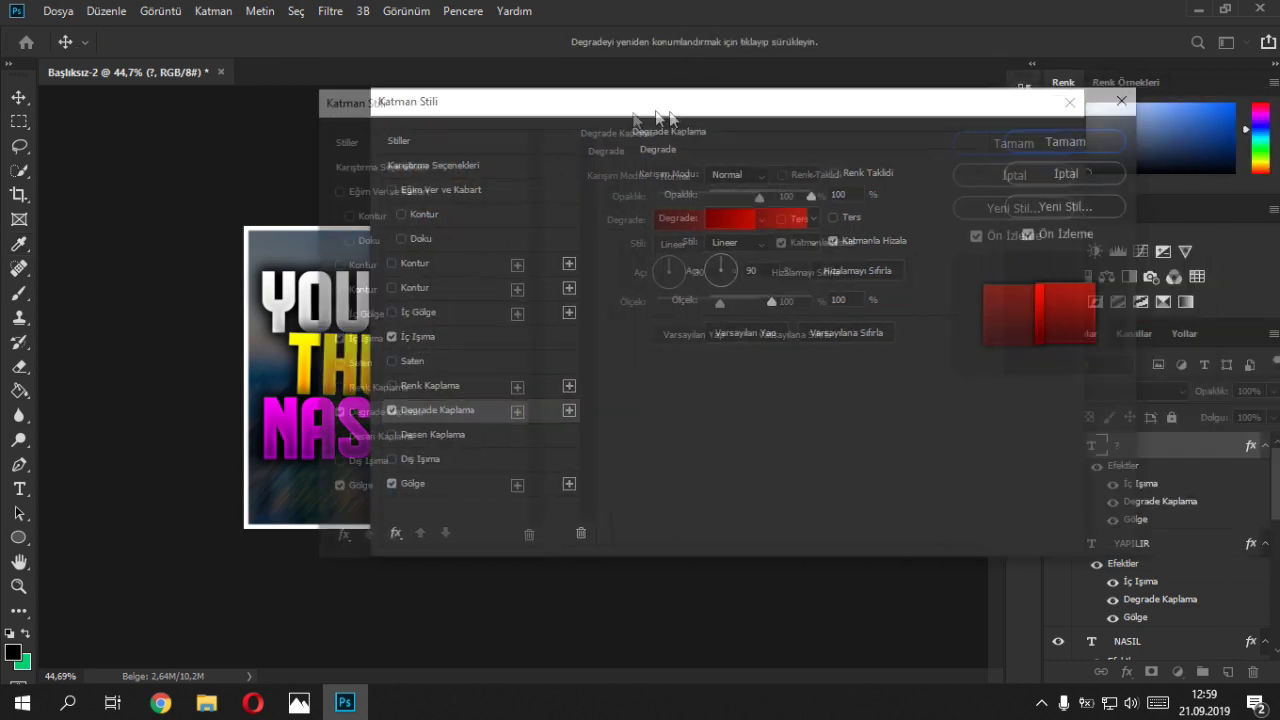
click(1040, 146)
scroll(440, 428, up, 3)
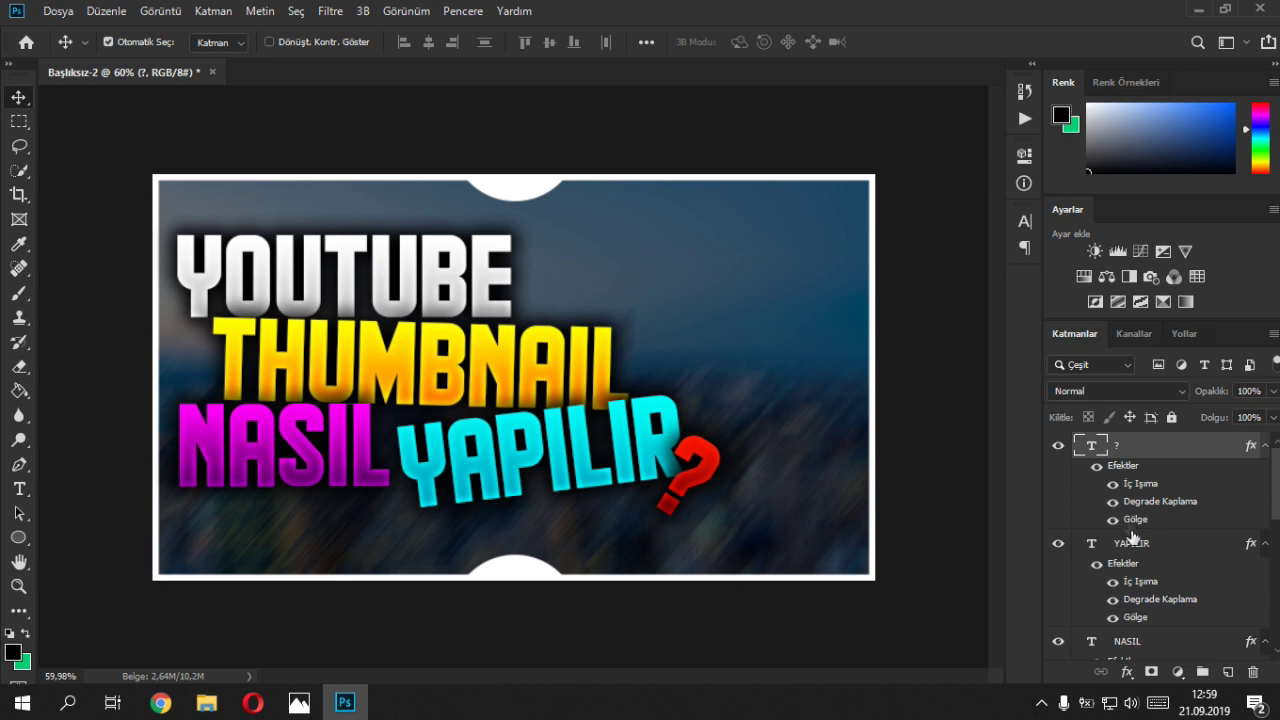
- Group the five headline text layers into Grup 1
scroll(1131, 538, down, 5)
click(1164, 462)
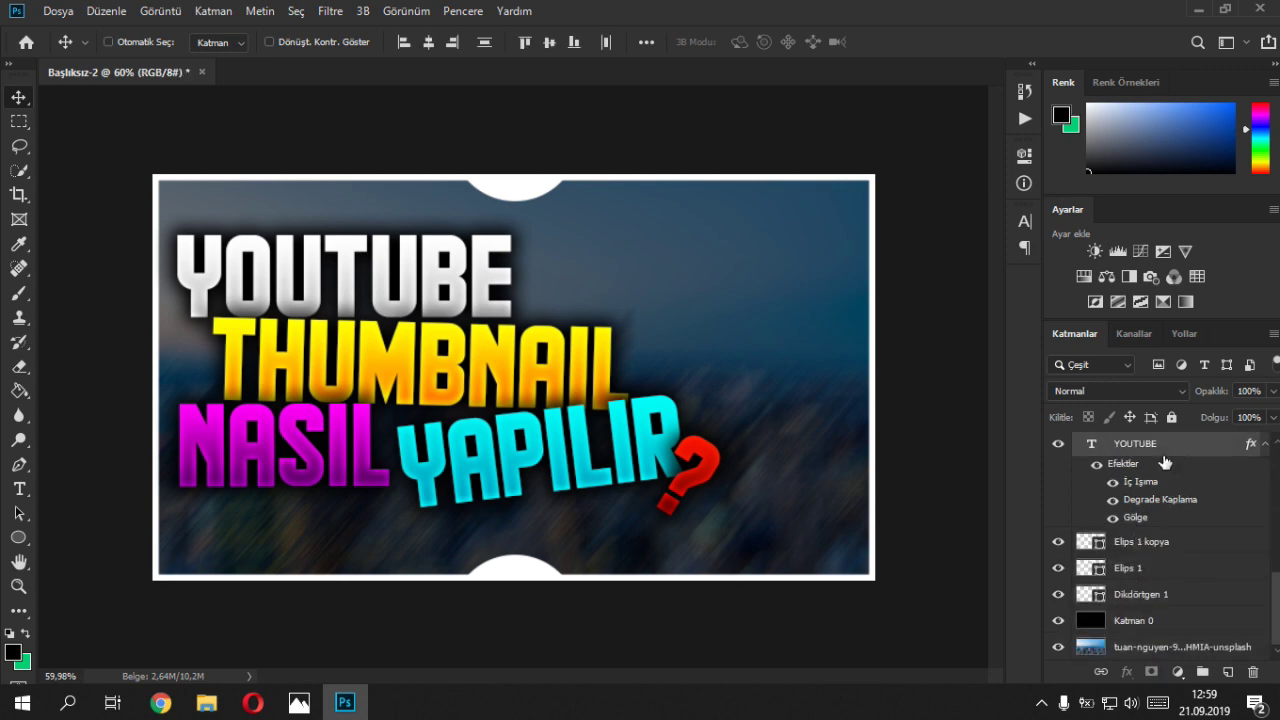
key(ctrl+g)
- Shift the title group right and scale it up to about 110%
key(ctrl+t)
mouse_move(419, 370)
mouse_down()
mouse_move(503, 378)
mouse_move(482, 370)
mouse_up()
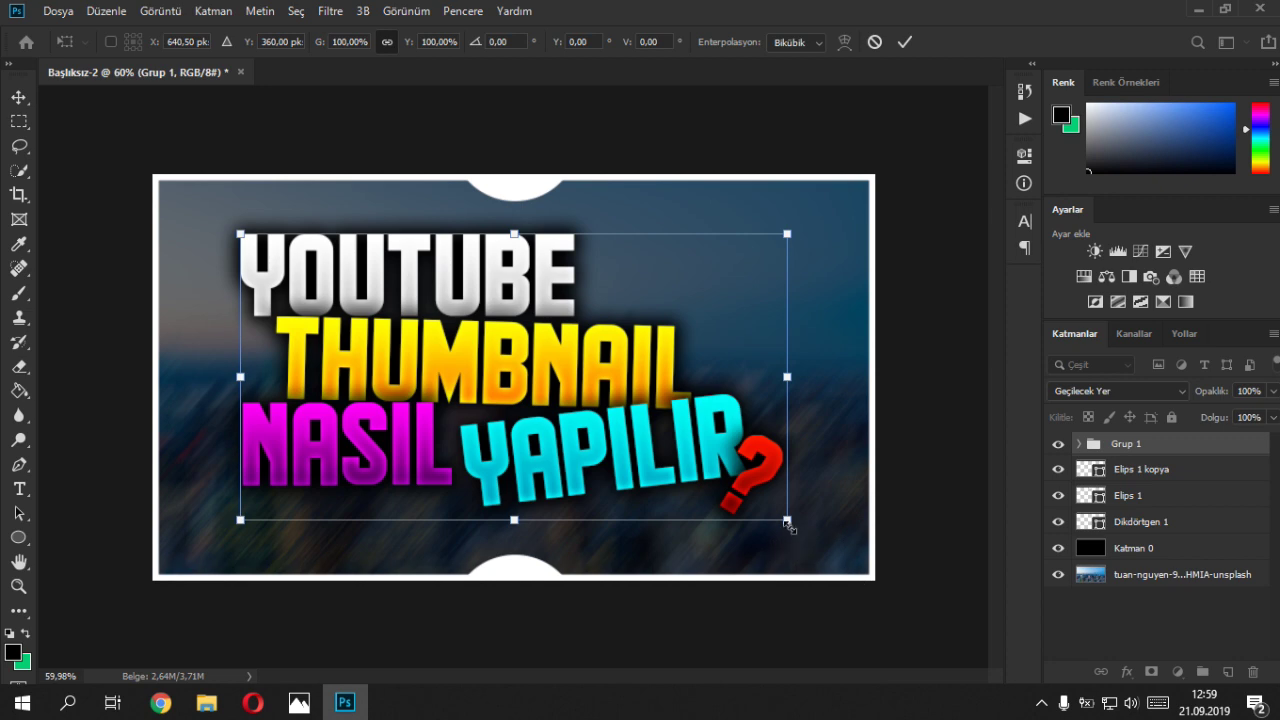
drag(787, 520, 815, 533)
key(Return)
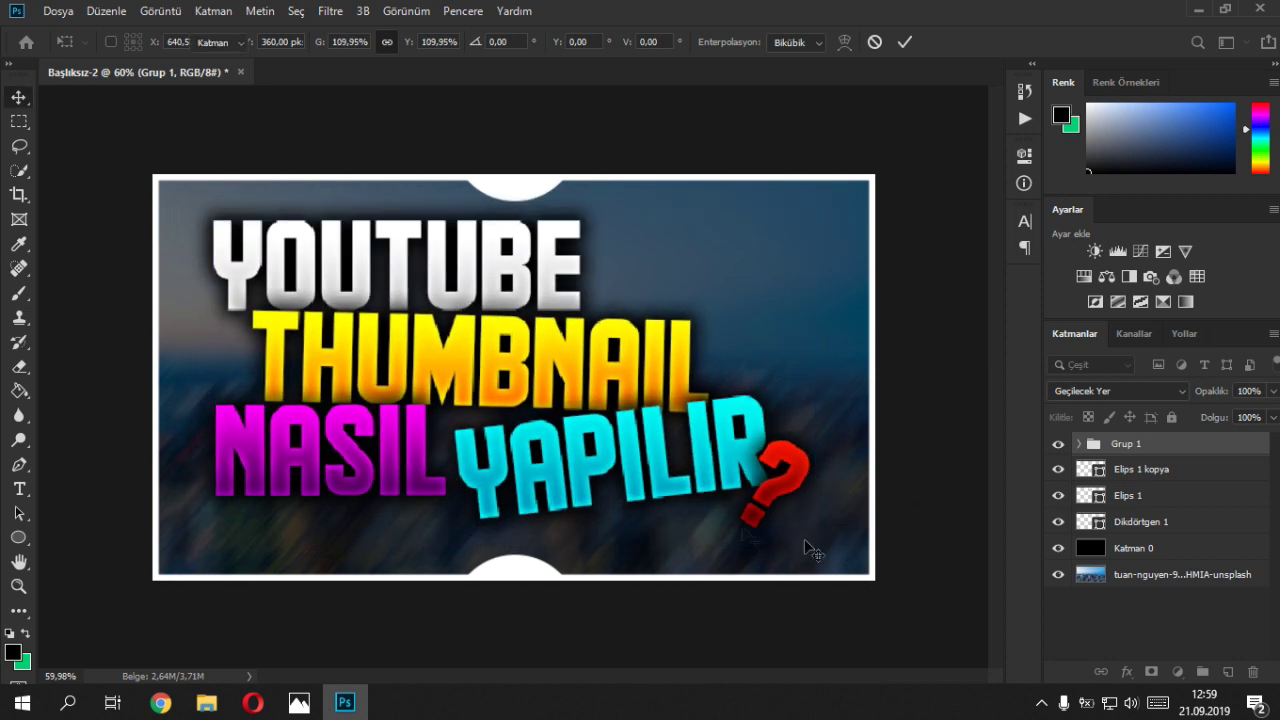
scroll(508, 357, down, 3)
scroll(527, 420, up, 2)
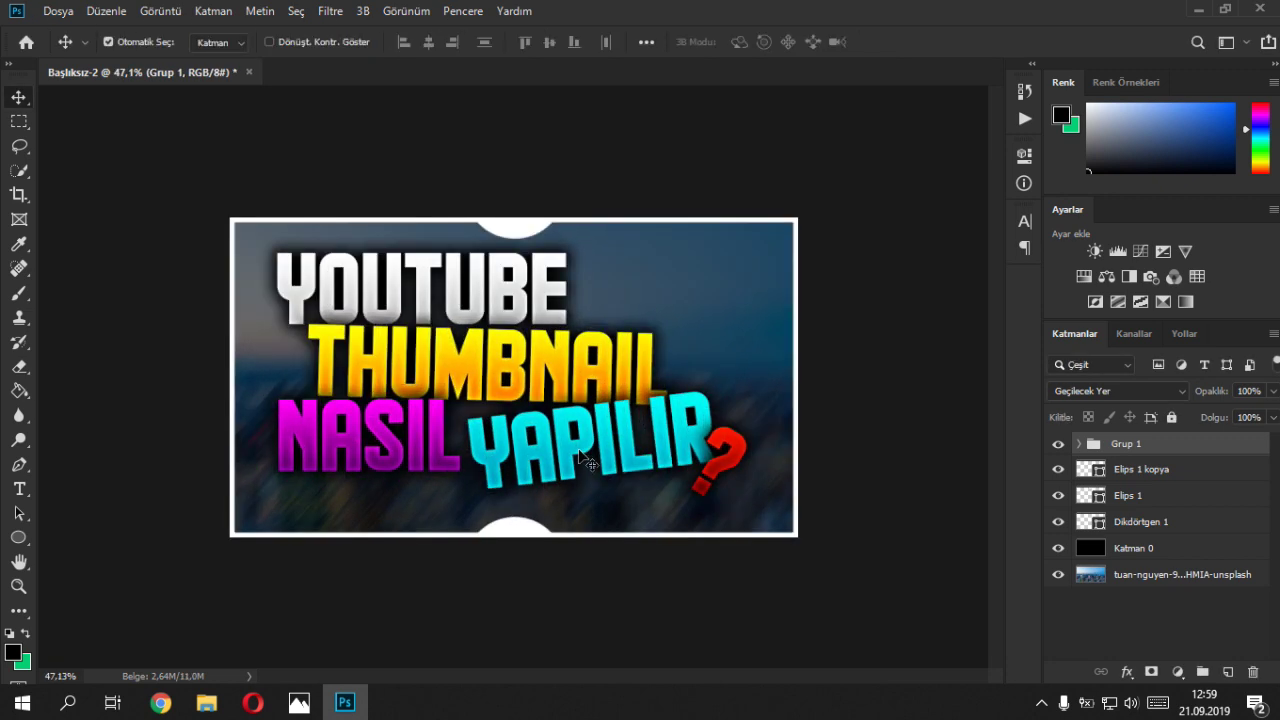
scroll(535, 497, up, 3)
scroll(535, 497, down, 1)
scroll(535, 497, up, 1)
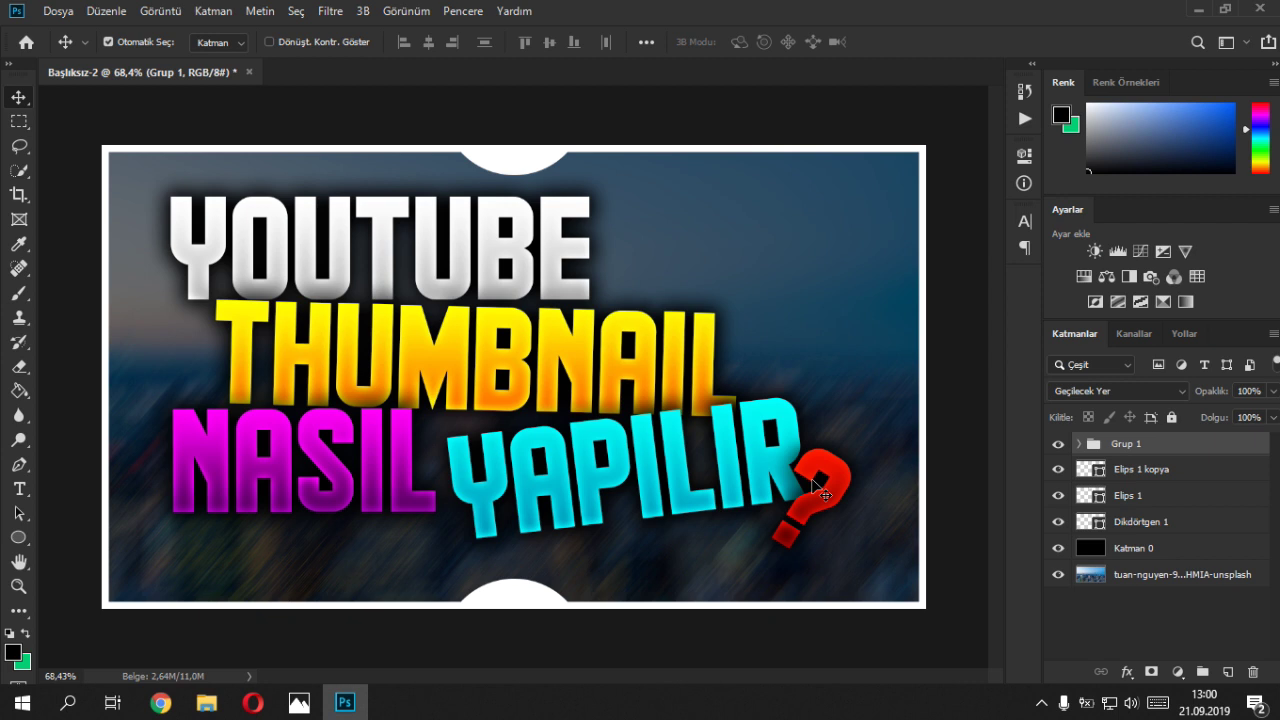
click(60, 12)
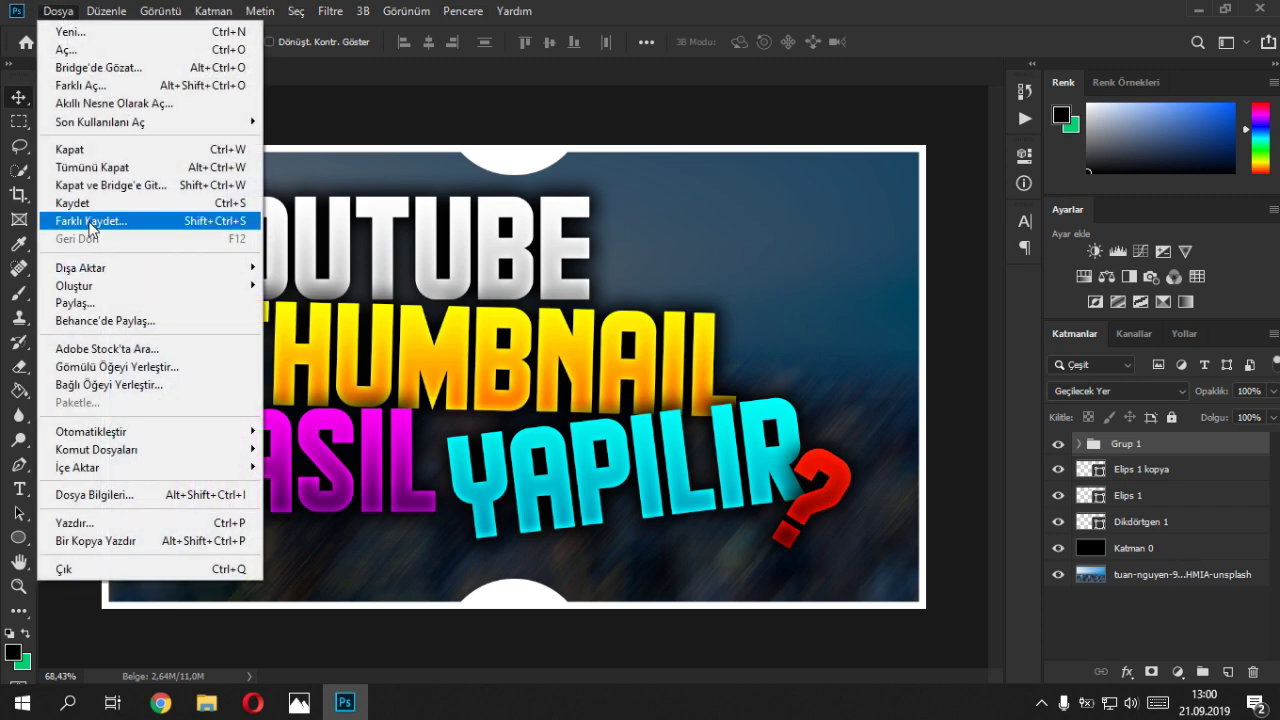
- Save a PNG copy of the thumbnail named ThumbNasılYapılır in the Finish folder
click(100, 221)
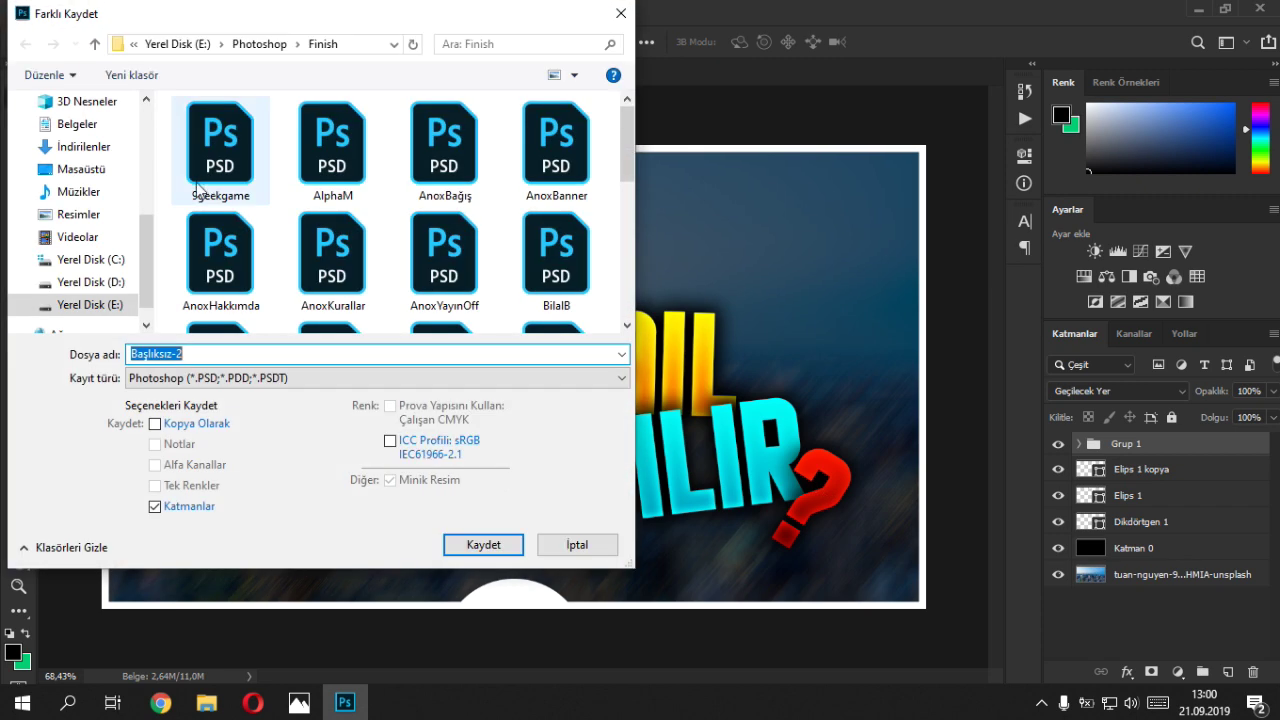
click(206, 378)
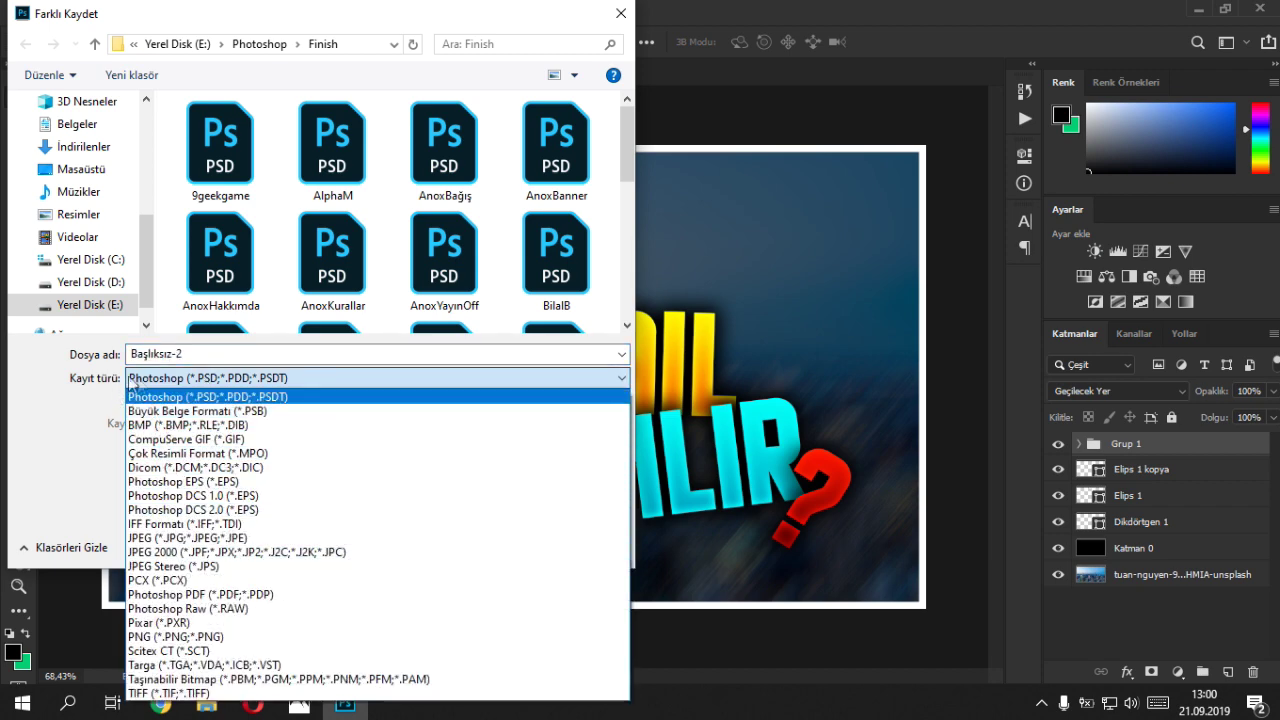
click(165, 637)
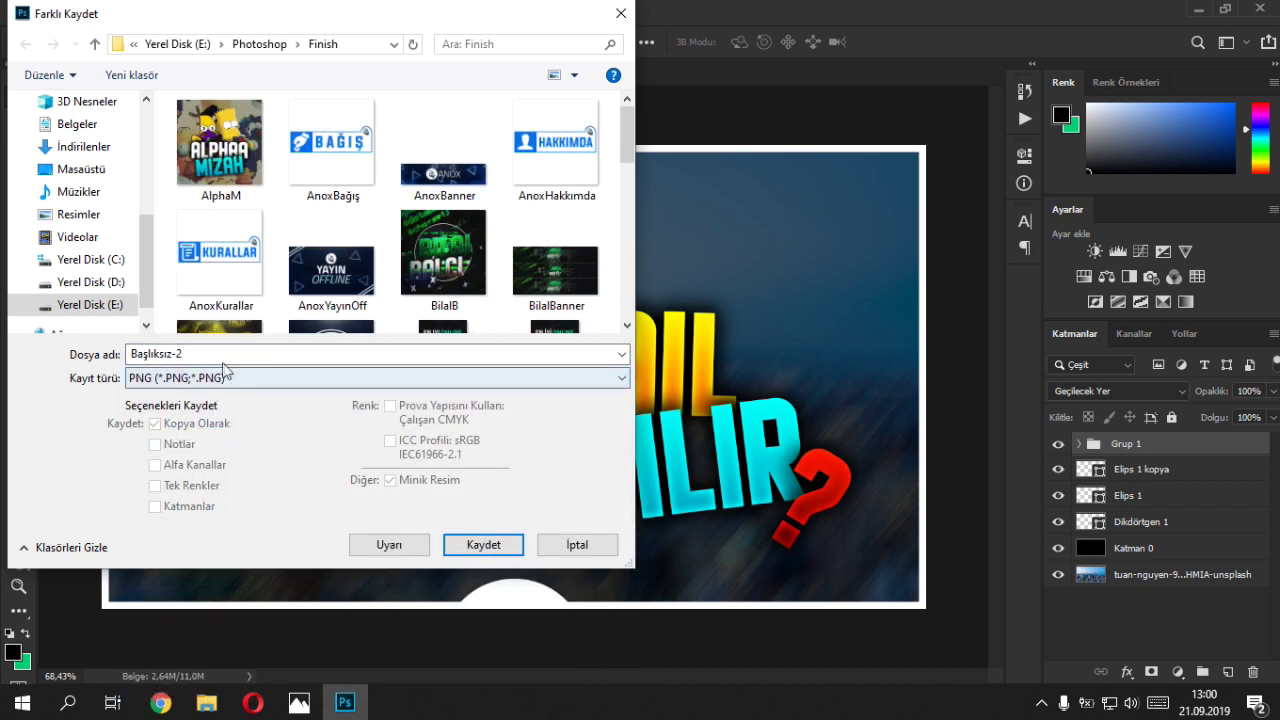
text(tHUM)
key(ctrl+a)
text(Thumb)
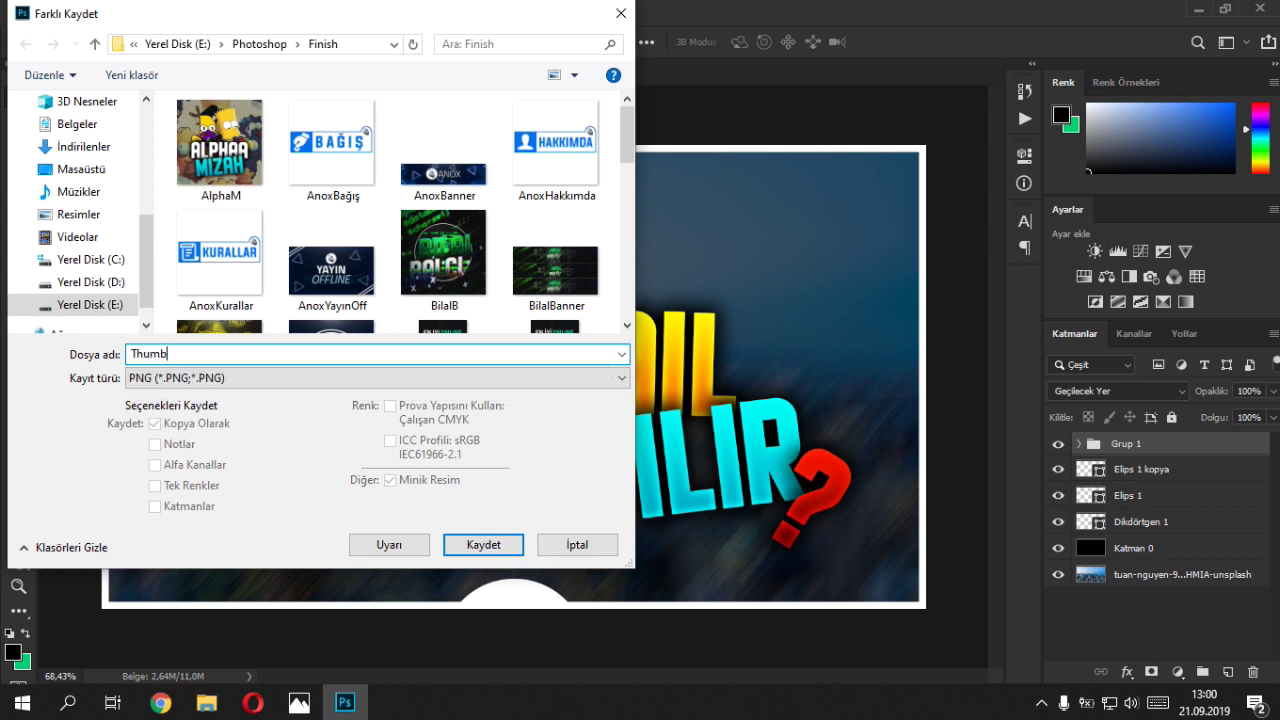
text(NasılYapılır)
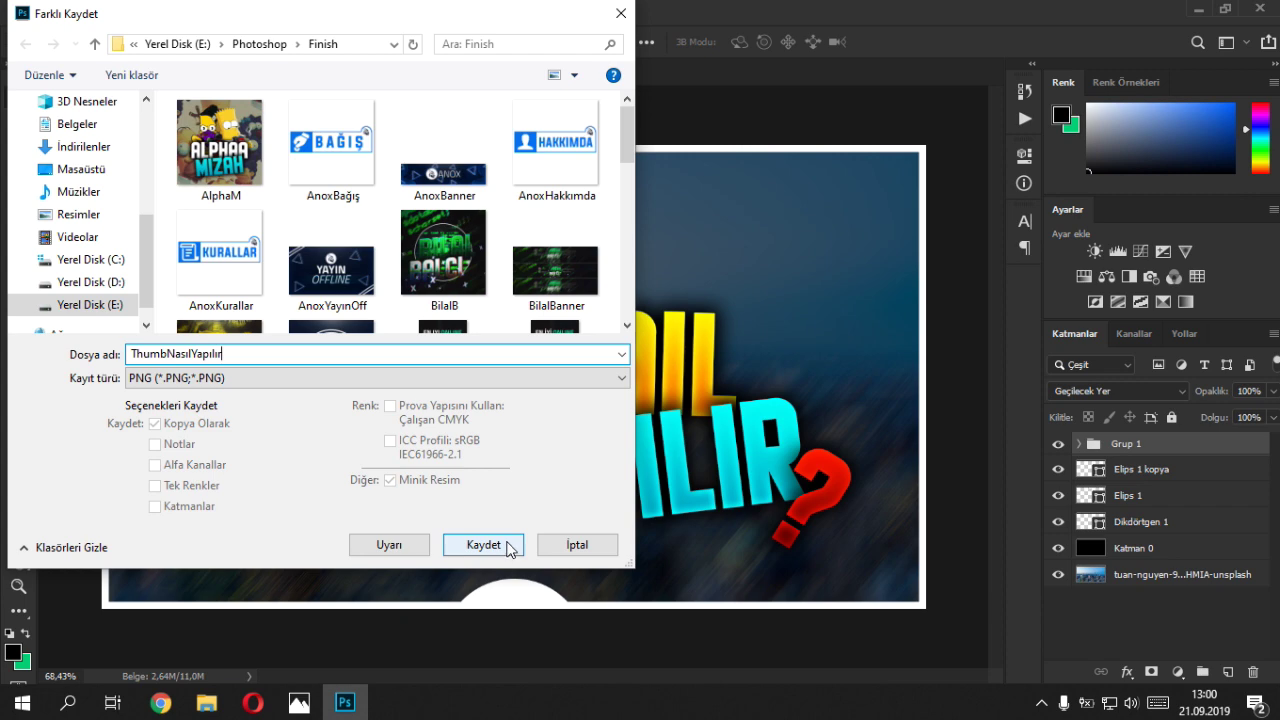
click(510, 545)
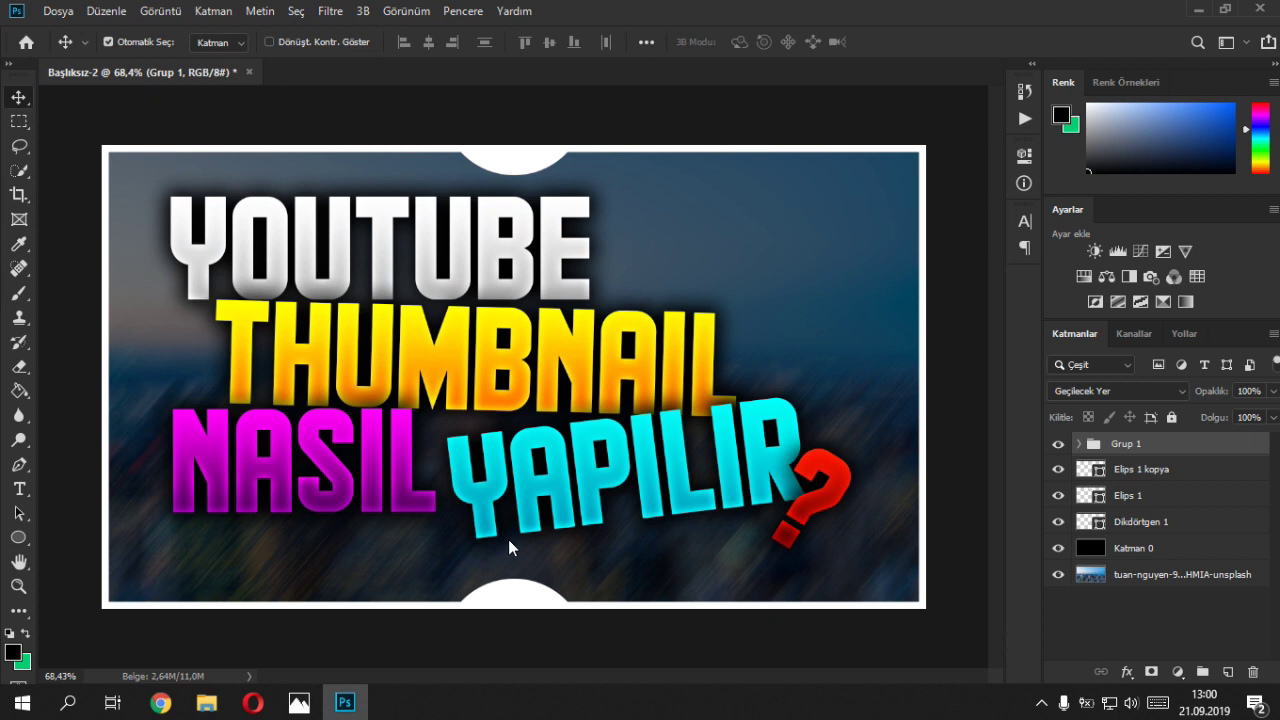
- Accept the default PNG Format Options to finish saving the PNG
click(776, 199)
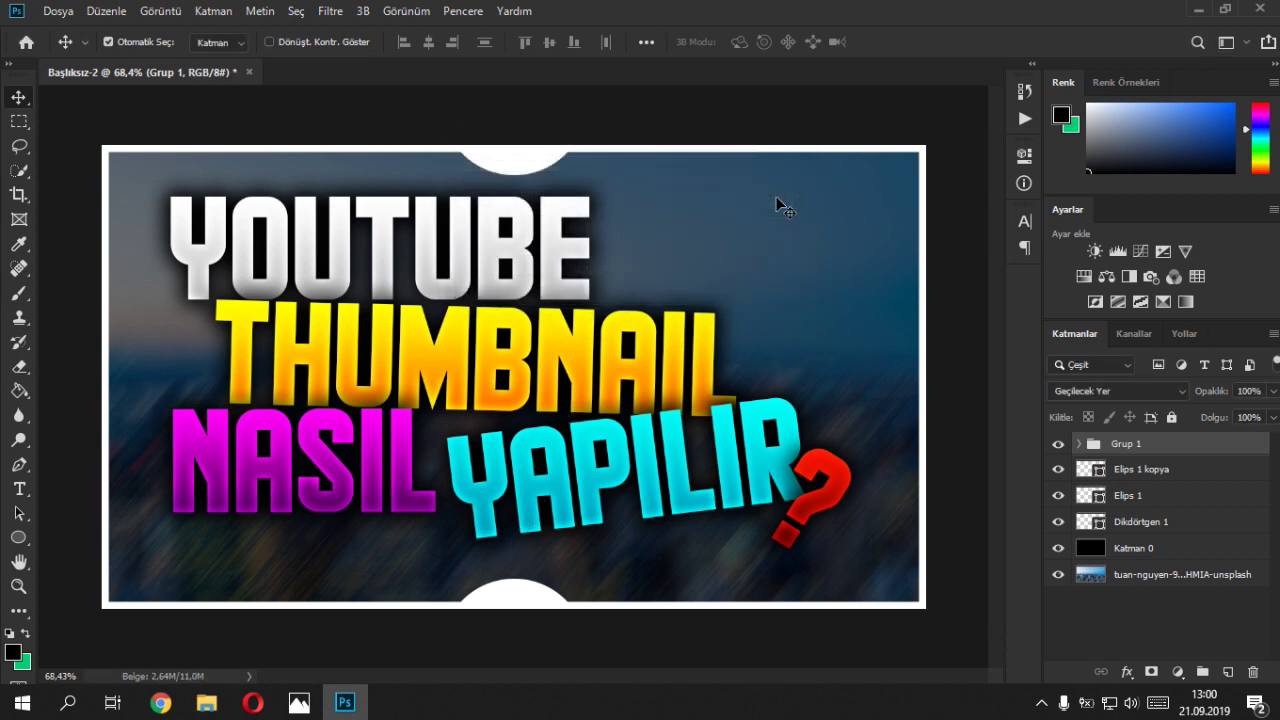